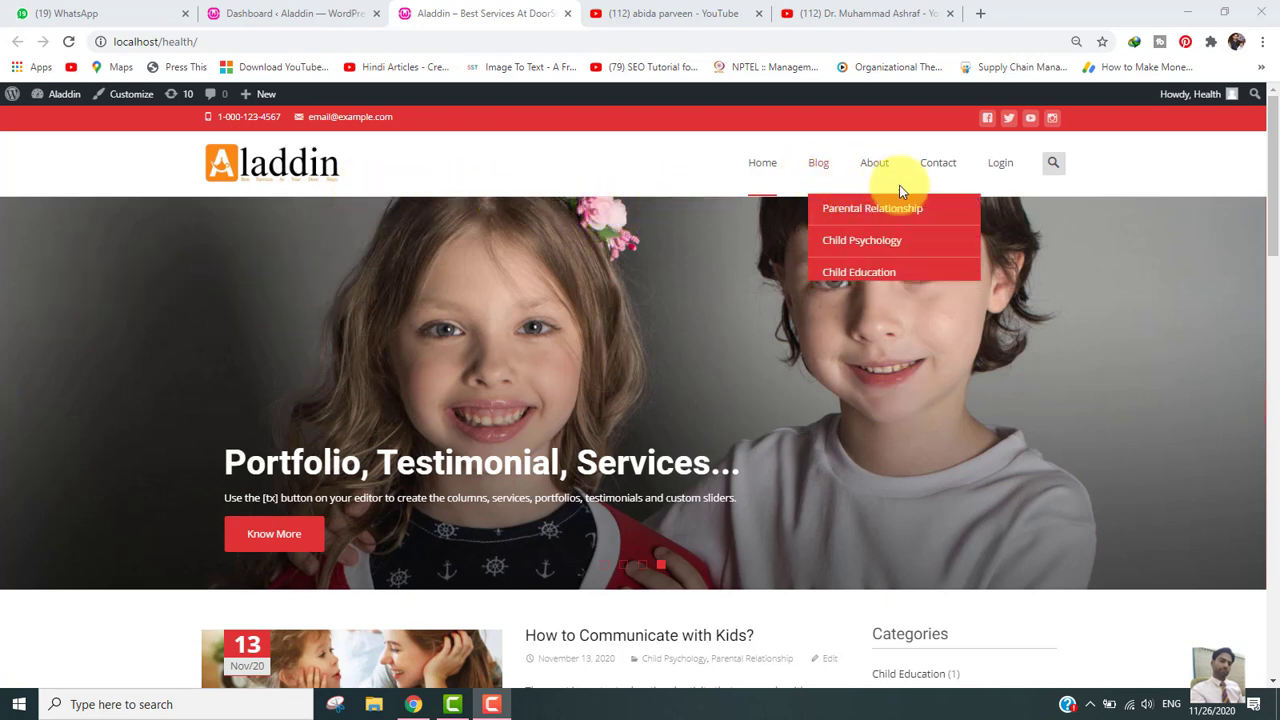
# - Look over the Aladdin site's home page, including its image slider, blog posts and categories
pyautogui.moveTo(1270, 114); pyautogui.dragTo(1270, 242)
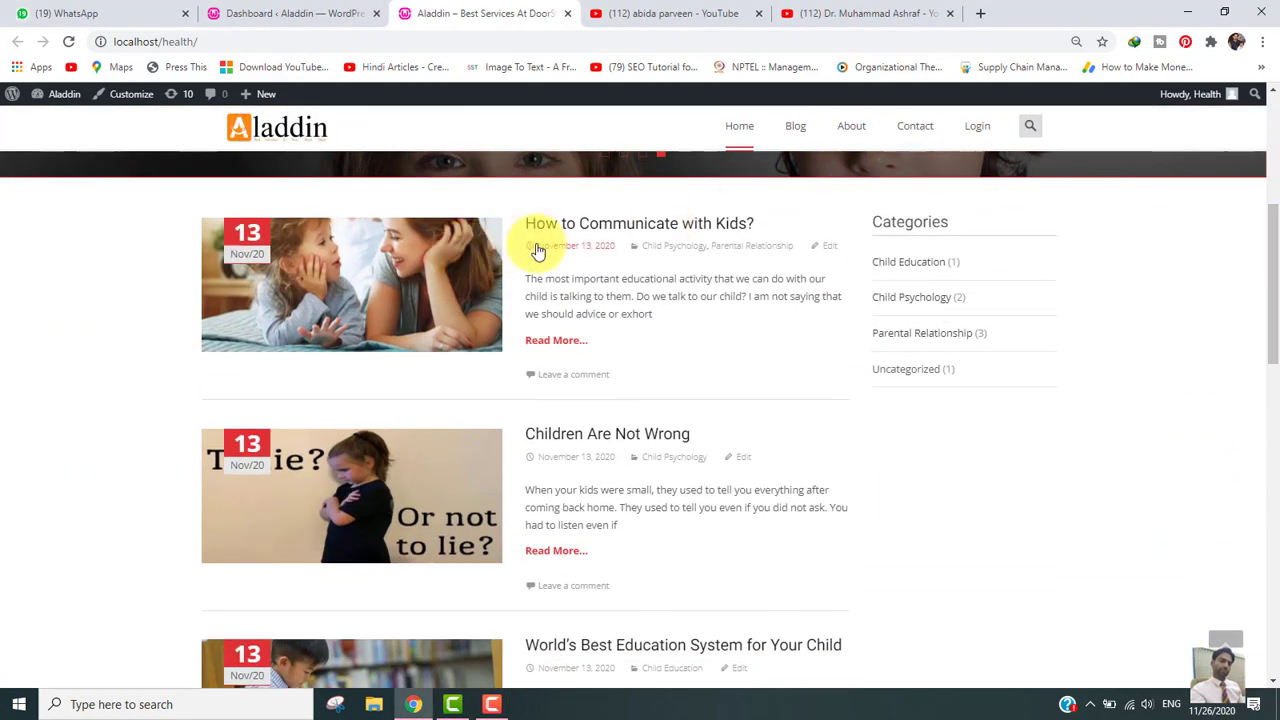
pyautogui.moveTo(1272, 302); pyautogui.dragTo(1277, 110)
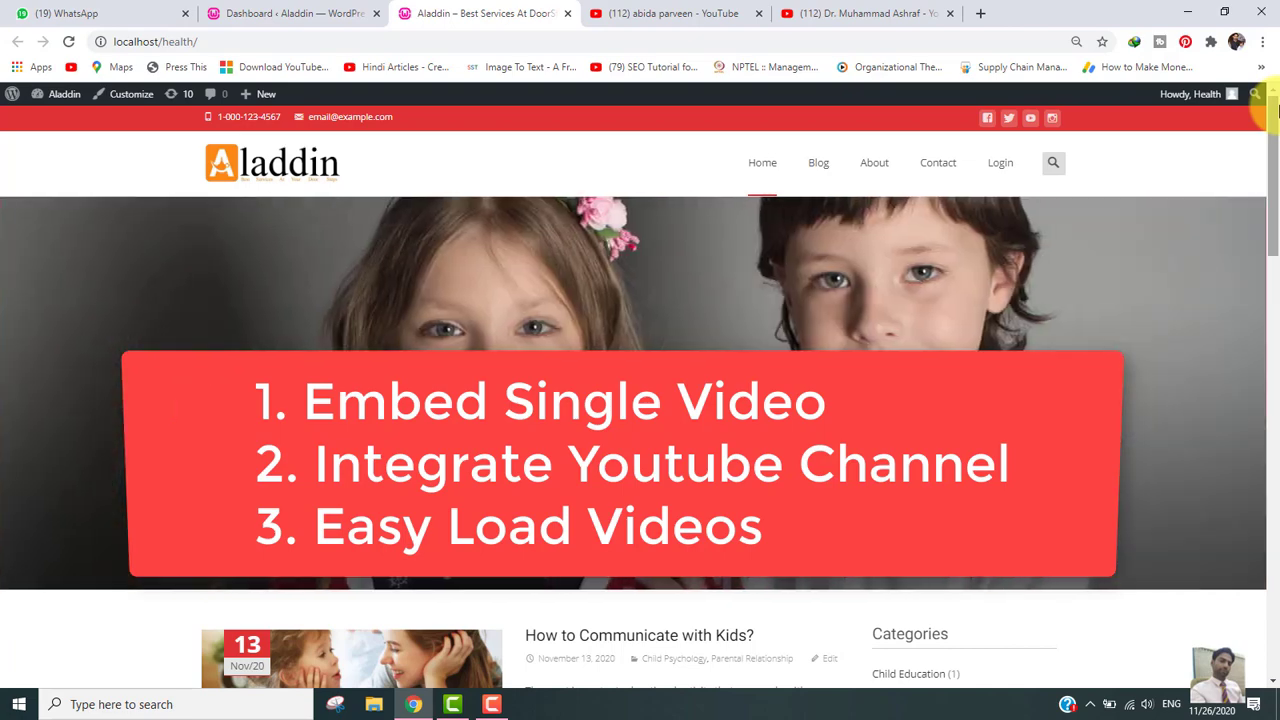
pyautogui.moveTo(1274, 112)
pyautogui.mouseDown()
pyautogui.moveTo(1251, 177)
pyautogui.moveTo(1272, 286)
pyautogui.moveTo(1254, 391)
pyautogui.moveTo(1272, 95)
pyautogui.mouseUp()
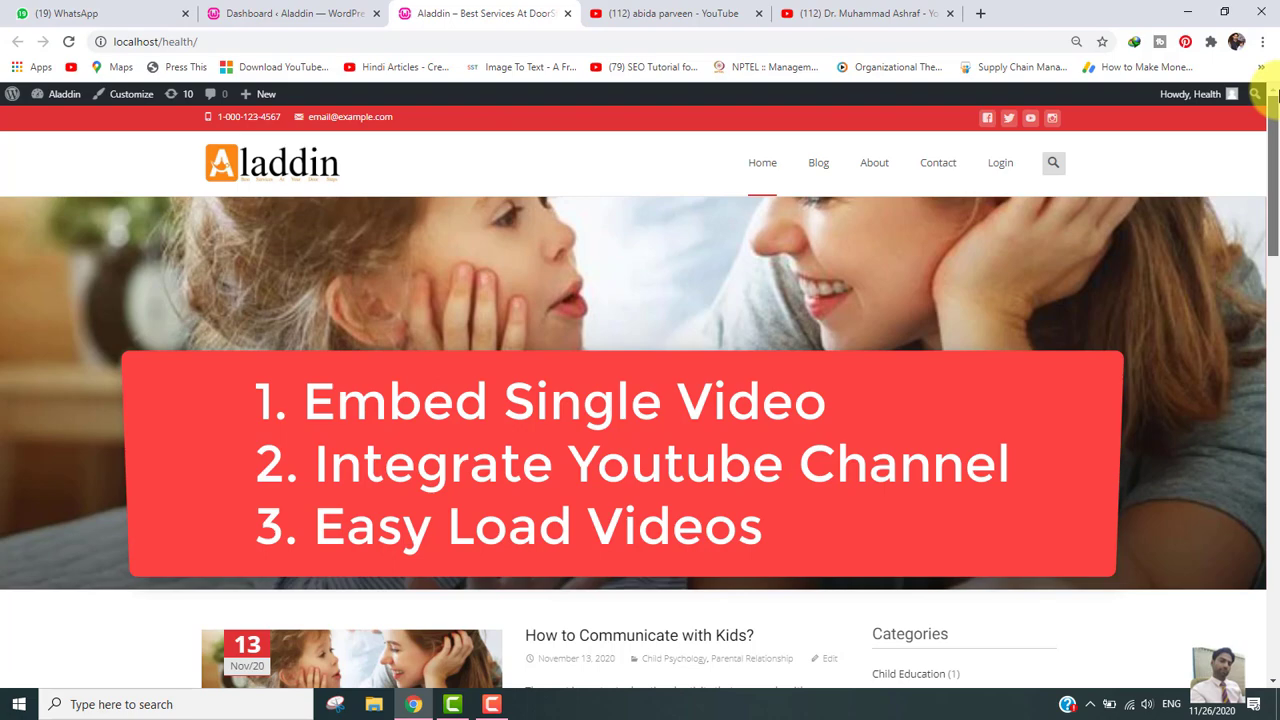
pyautogui.moveTo(1275, 100)
pyautogui.mouseDown()
pyautogui.moveTo(1275, 360)
pyautogui.moveTo(1272, 107)
pyautogui.mouseUp()
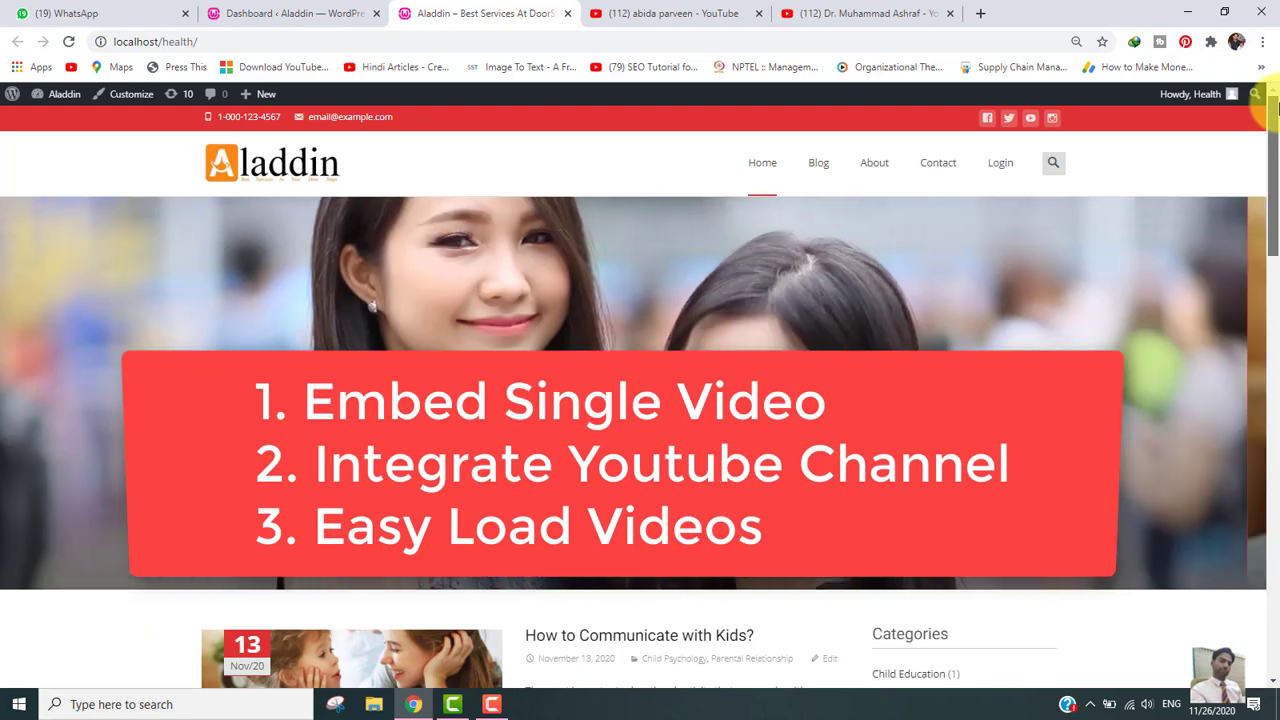
pyautogui.moveTo(1274, 105); pyautogui.dragTo(1277, 78)
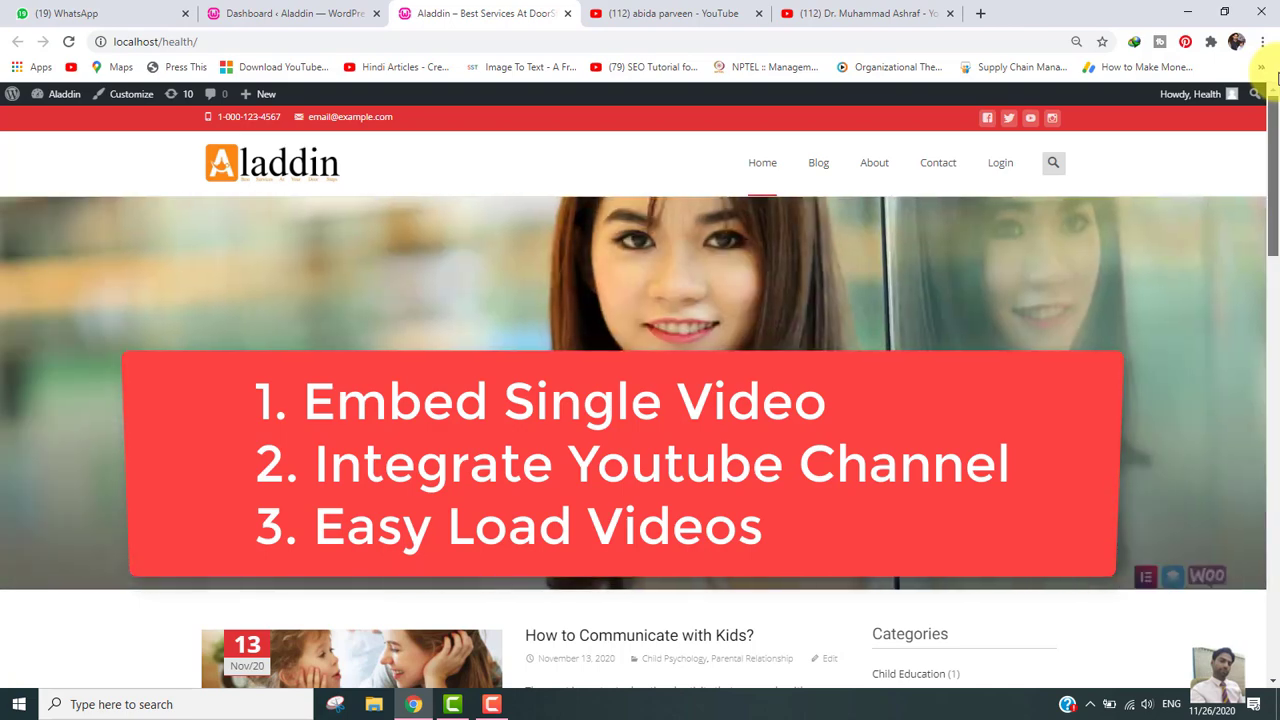
pyautogui.moveTo(1277, 85); pyautogui.dragTo(1275, 168)
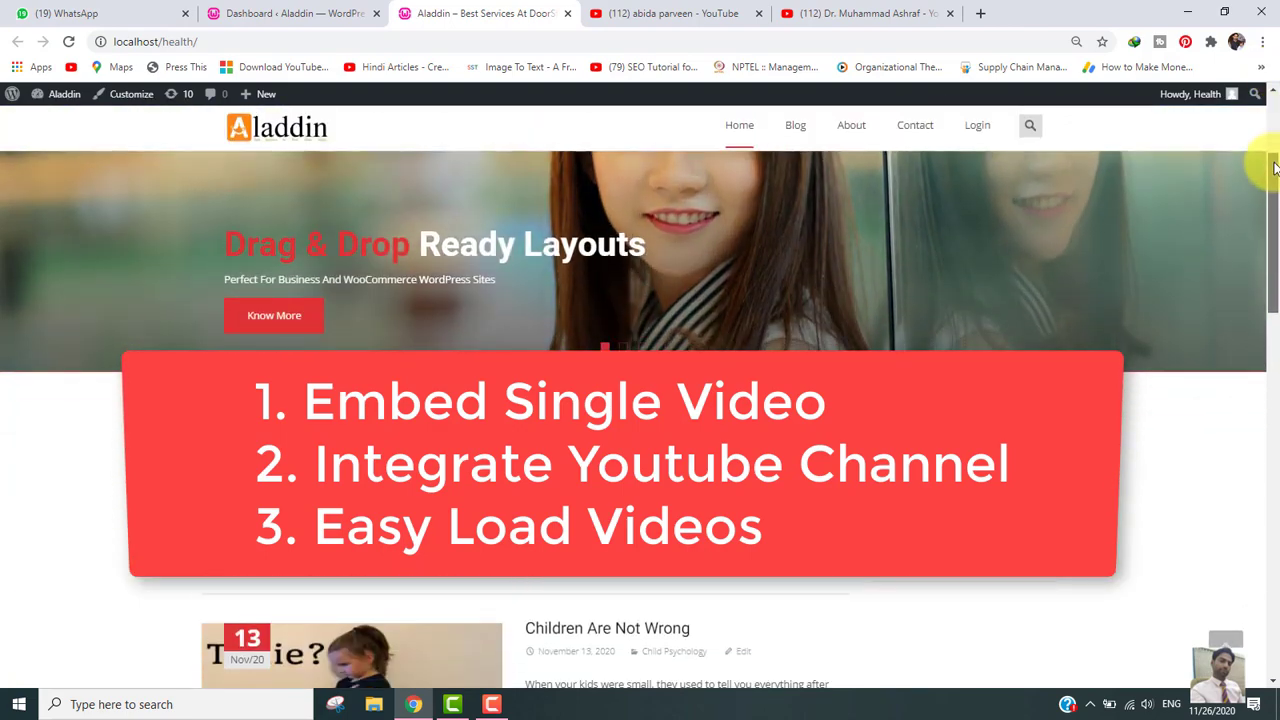
pyautogui.moveTo(1275, 168); pyautogui.dragTo(1277, 90)
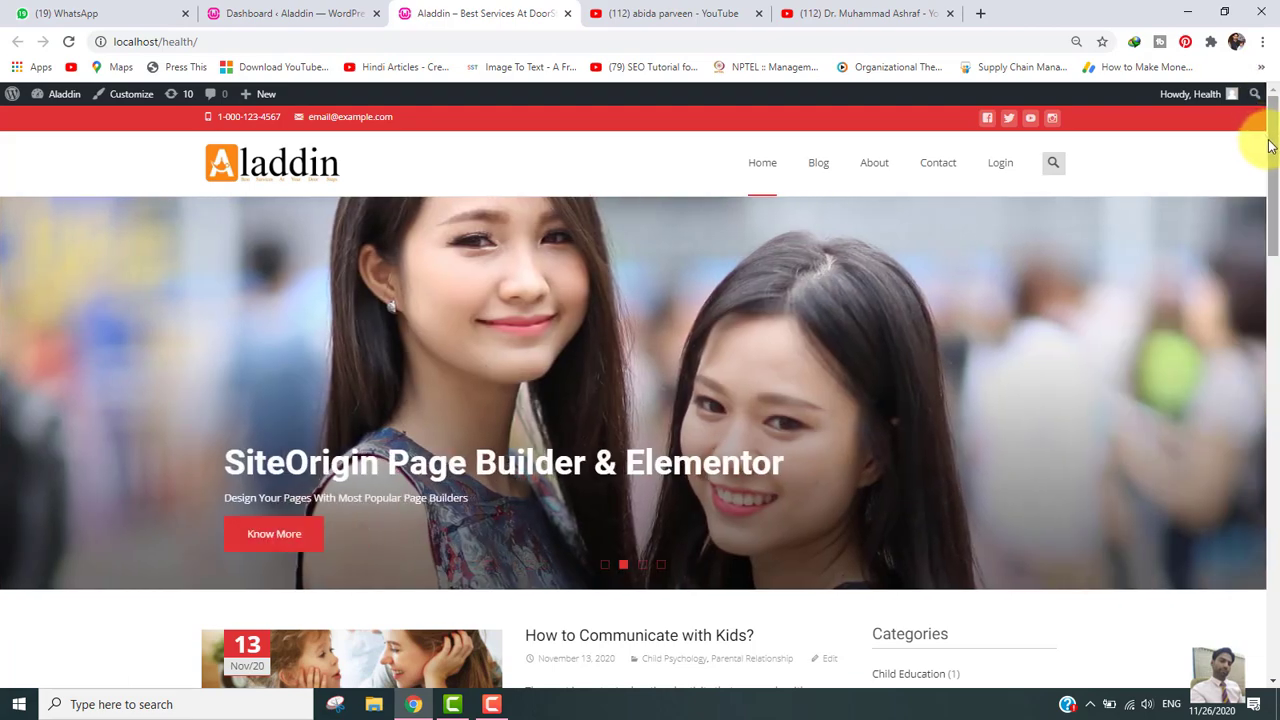
pyautogui.moveTo(1268, 156)
pyautogui.mouseDown()
pyautogui.moveTo(1249, 386)
pyautogui.moveTo(1266, 110)
pyautogui.moveTo(1260, 140)
pyautogui.moveTo(1275, 148)
pyautogui.mouseUp()
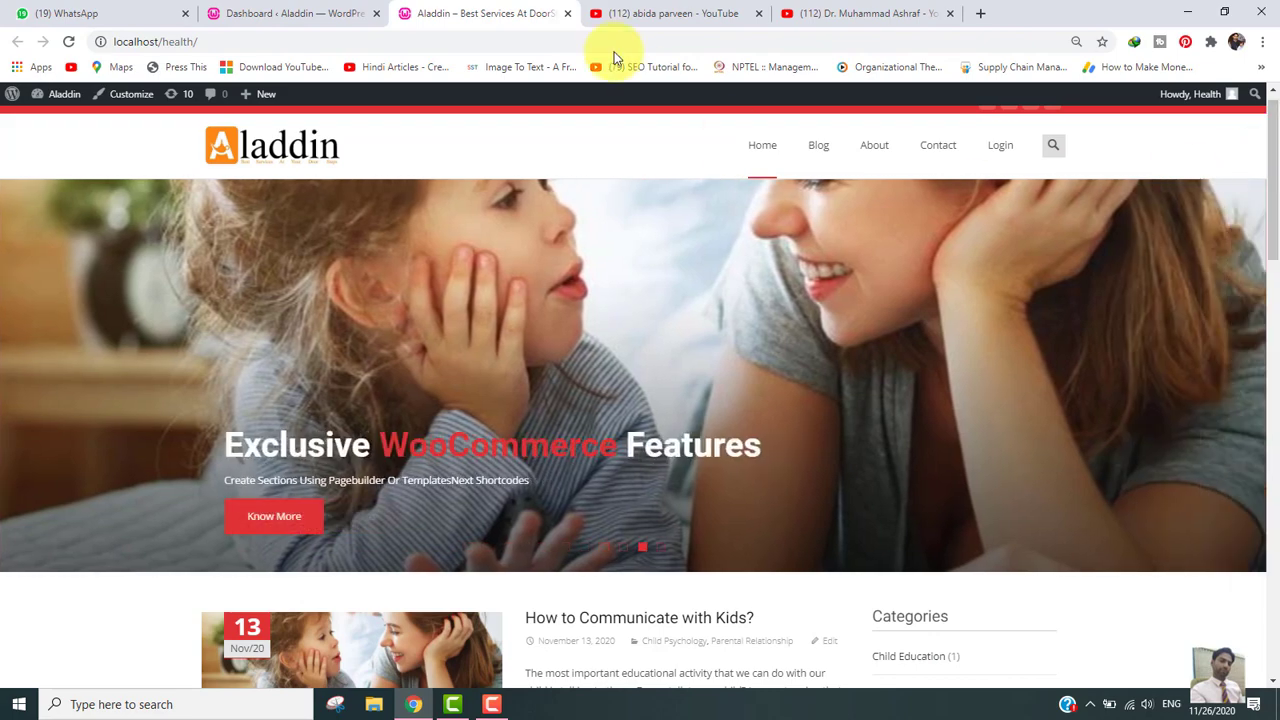
# - Switch to the YouTube search results, open the video "Mera Dard - #AbidaParveen" and pause it
pyautogui.click(675, 13)
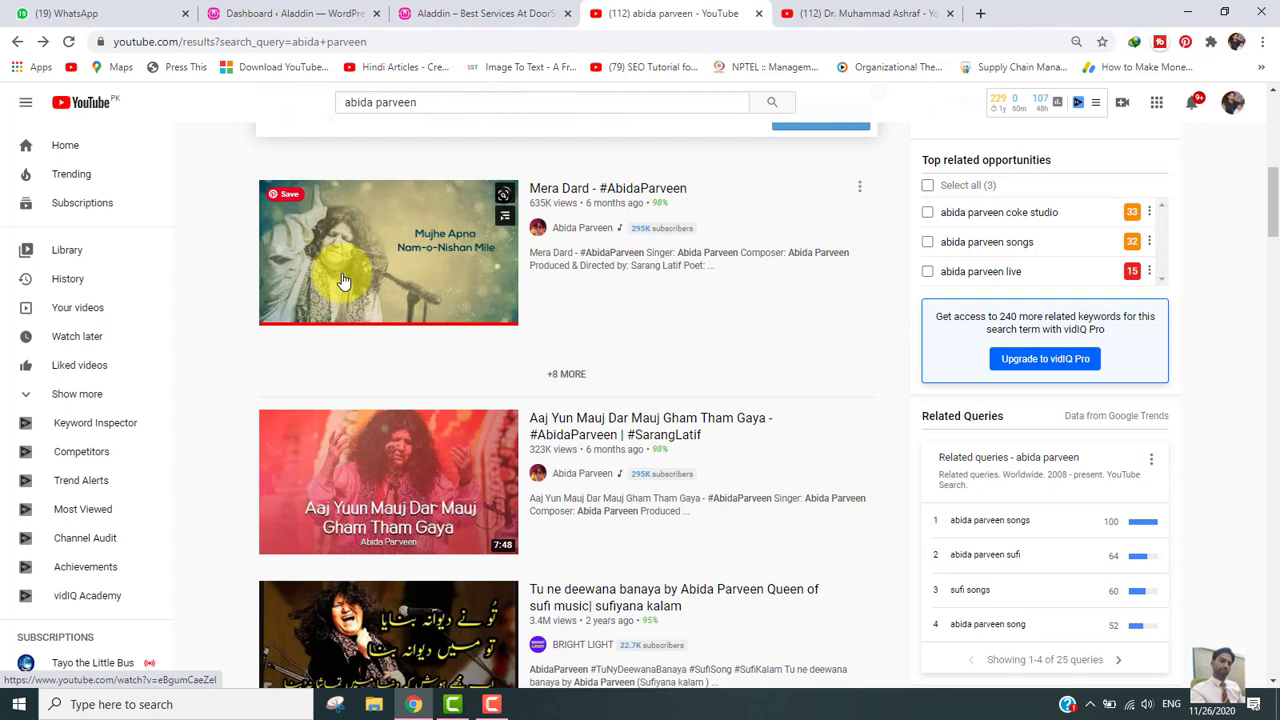
pyautogui.click(390, 237)
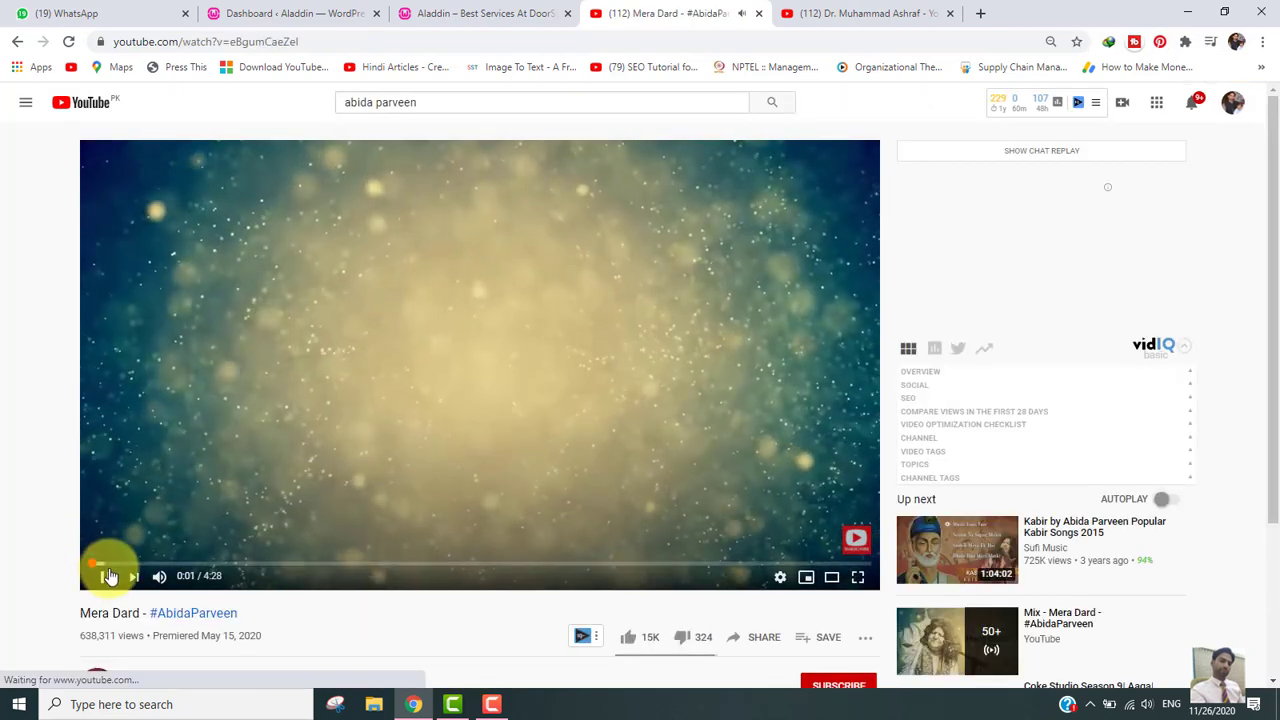
pyautogui.click(106, 576)
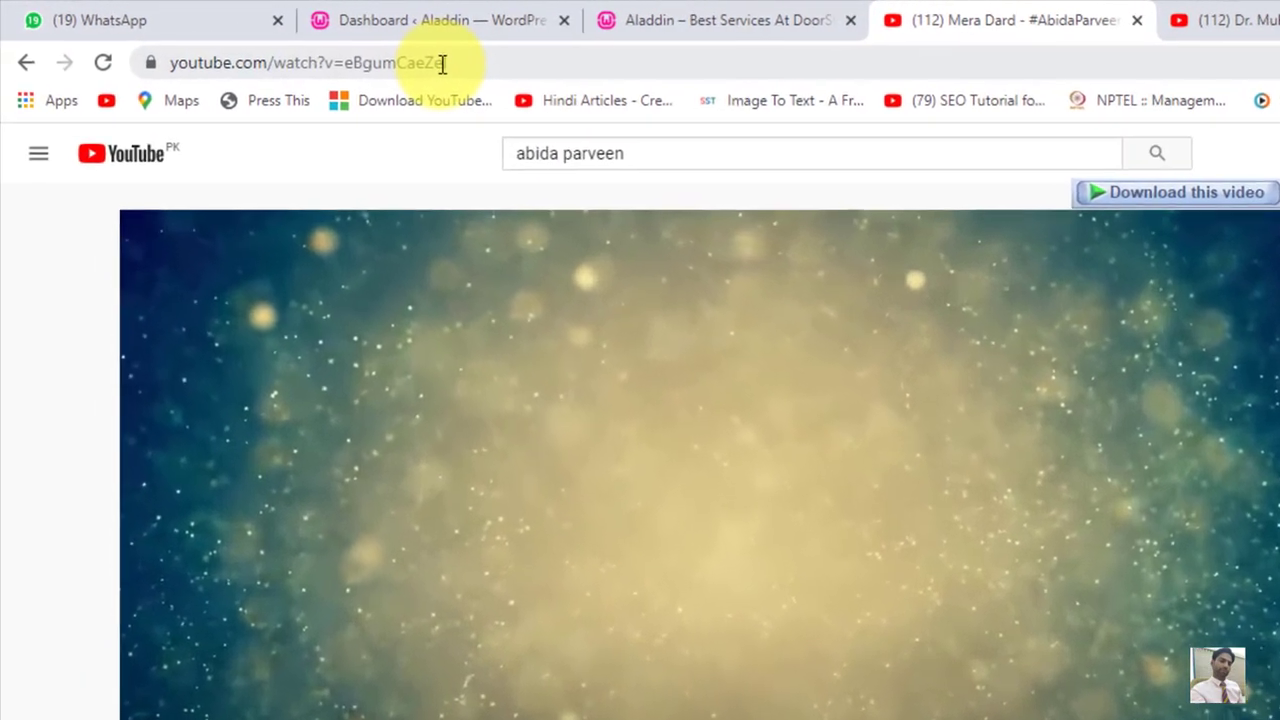
# - Copy the share link of the "Mera Dard" video and close the sharing dialog
pyautogui.click(293, 41)
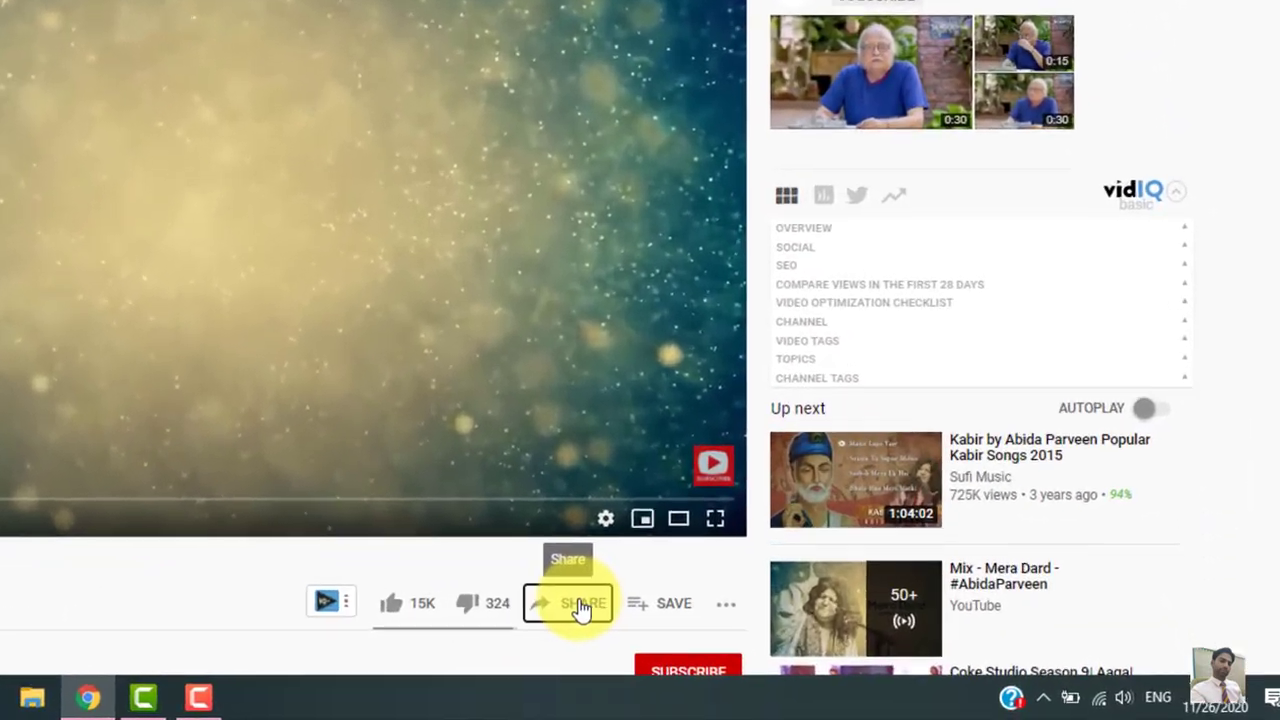
pyautogui.click(585, 607)
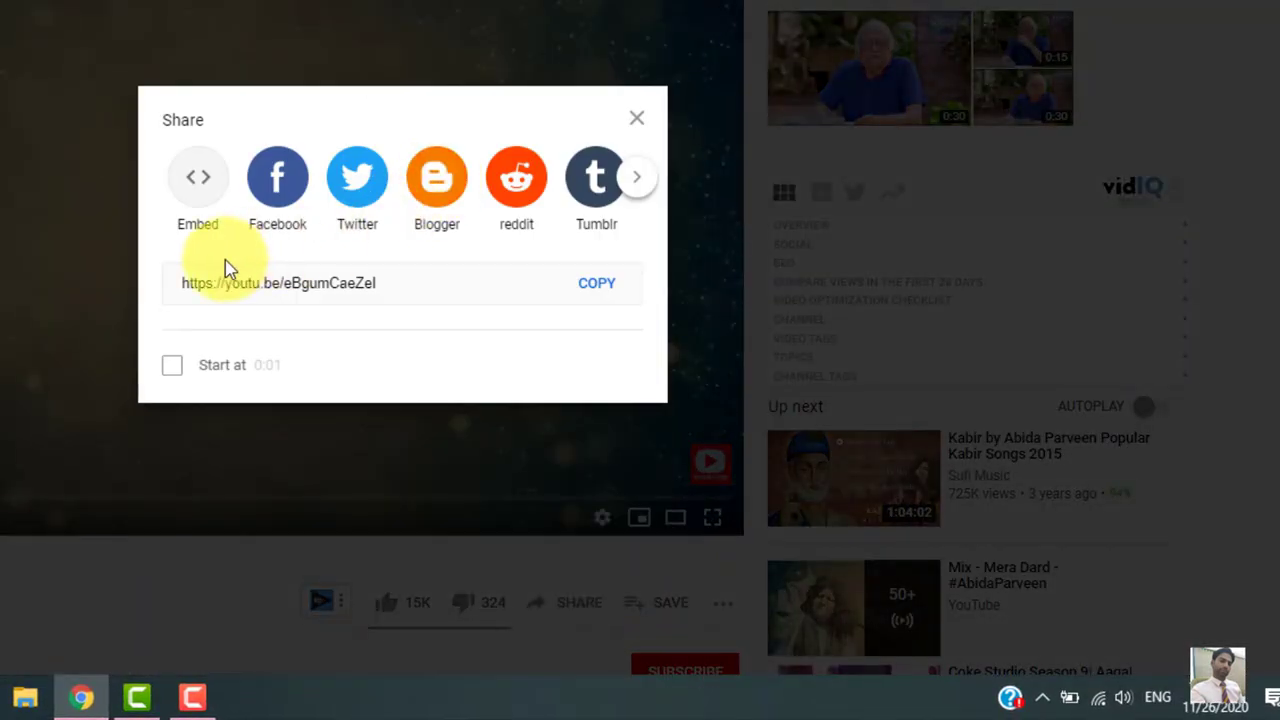
pyautogui.click(604, 292)
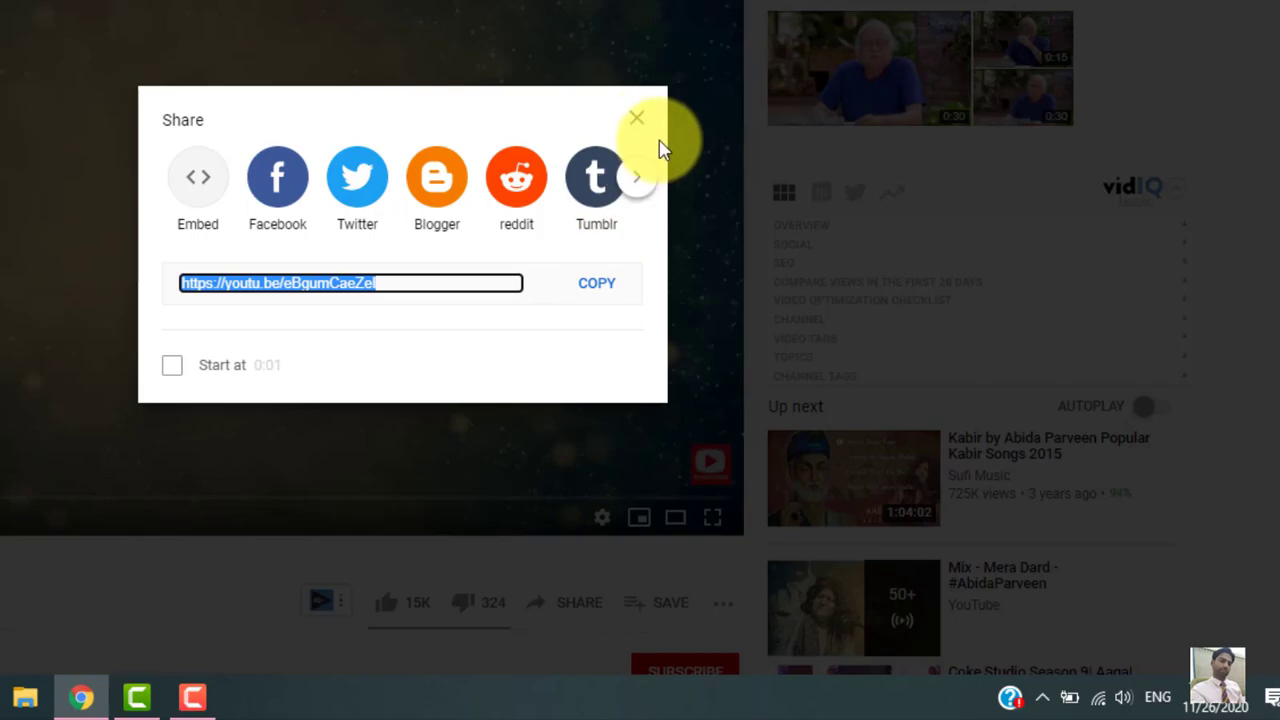
pyautogui.click(636, 118)
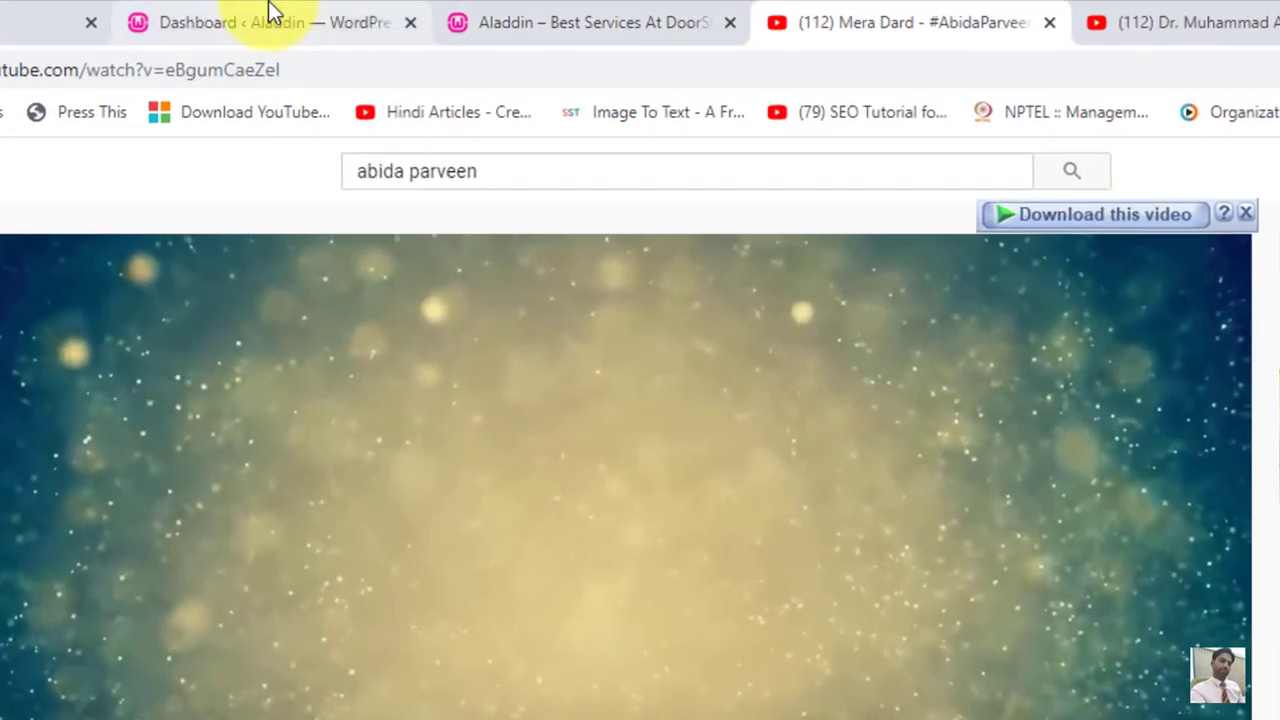
# - Switch to the WordPress dashboard and create a new post titled "Youtube Video"
pyautogui.click(292, 16)
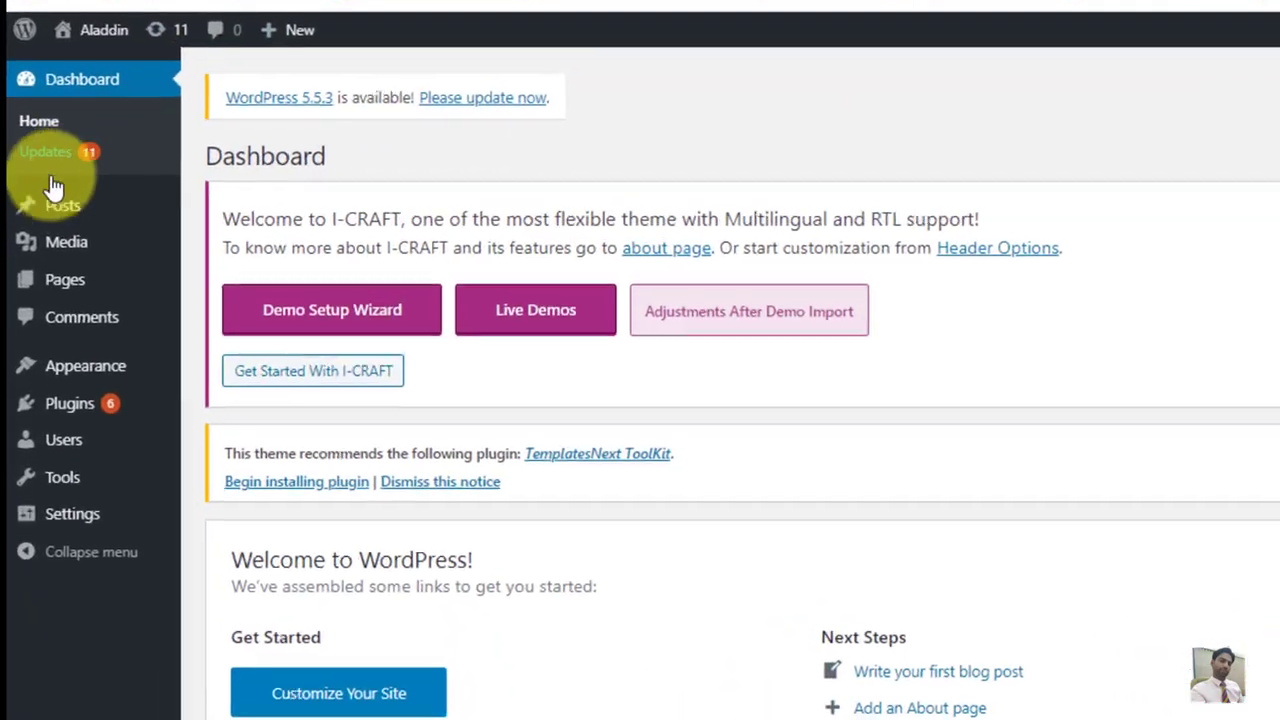
pyautogui.moveTo(32, 215)
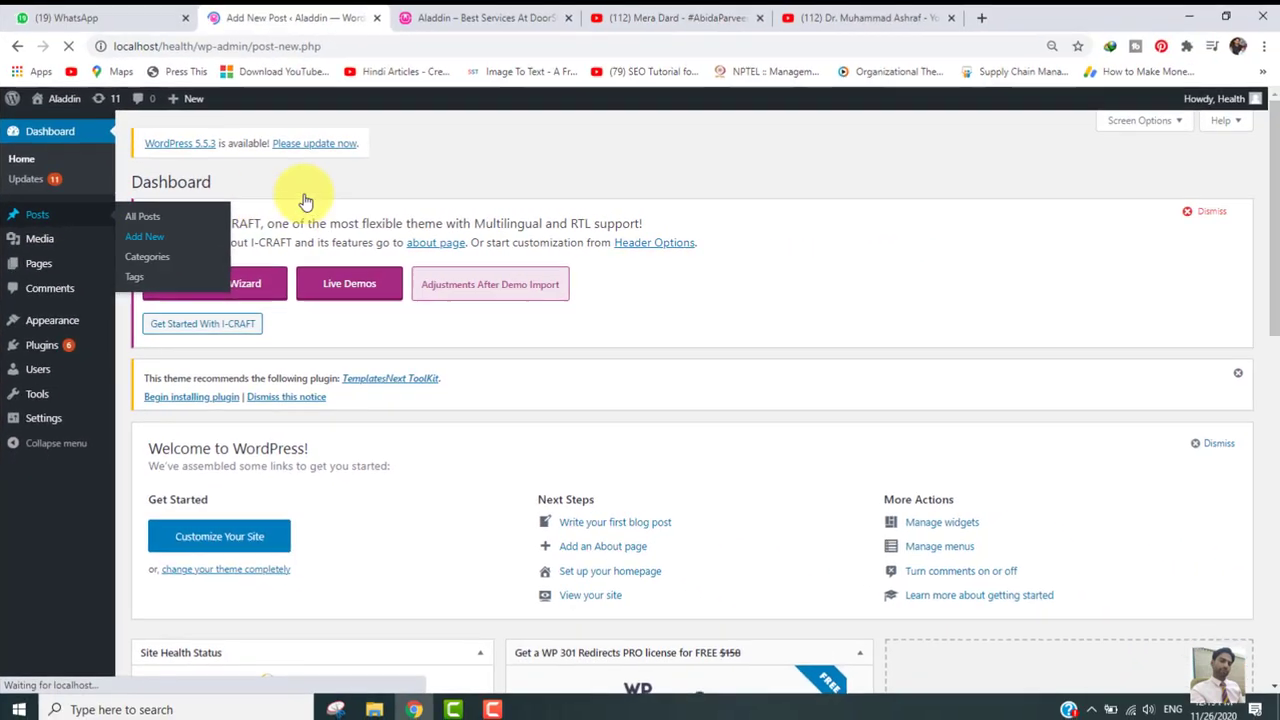
pyautogui.click(240, 248)
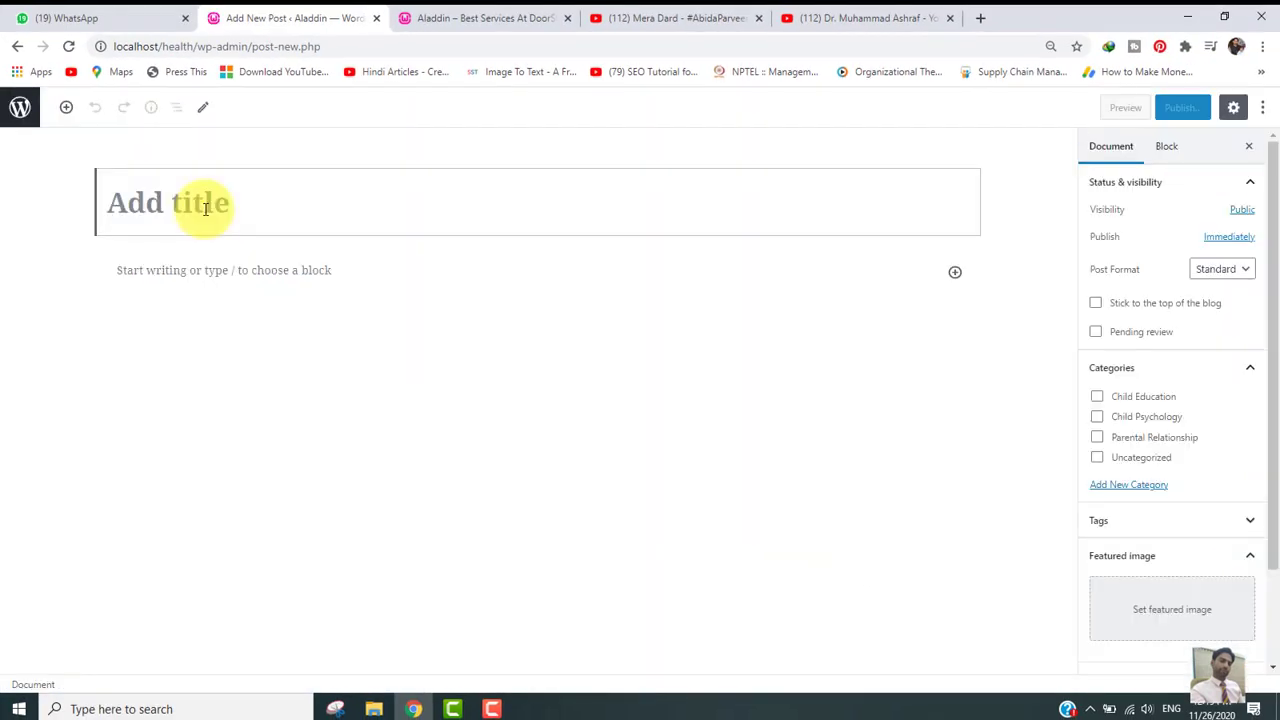
pyautogui.write('YO')
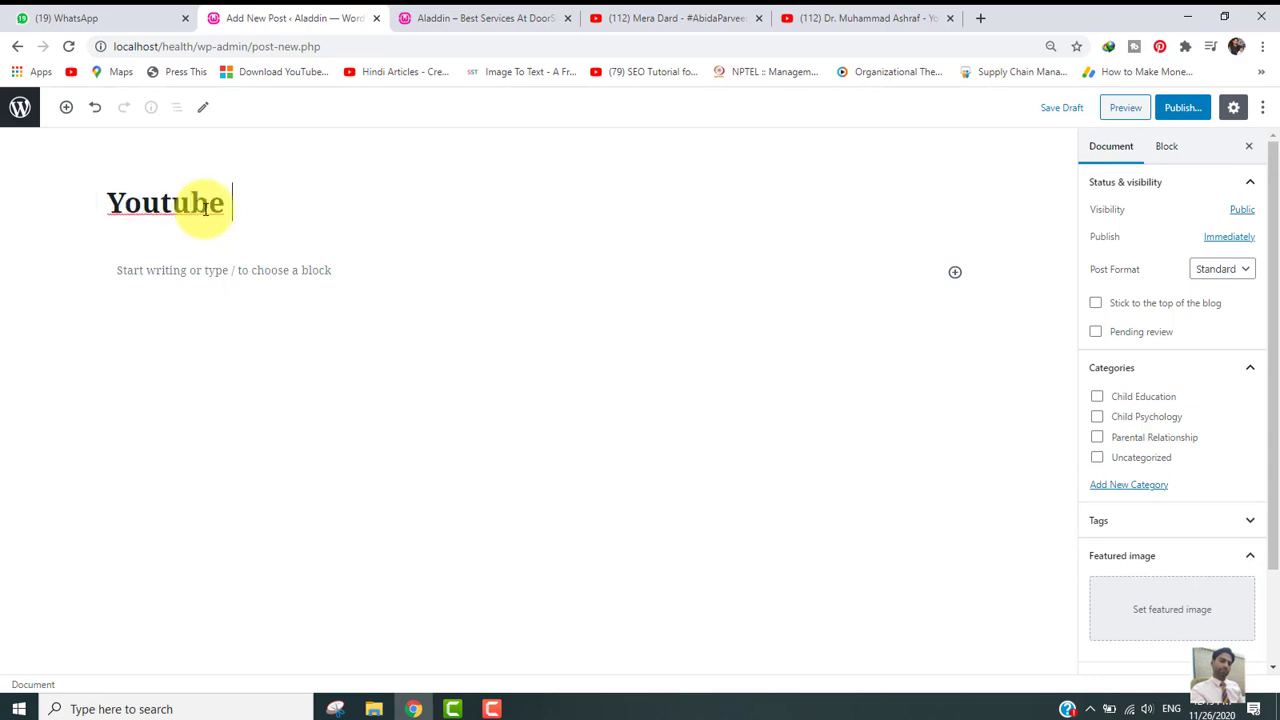
pyautogui.click(328, 275)
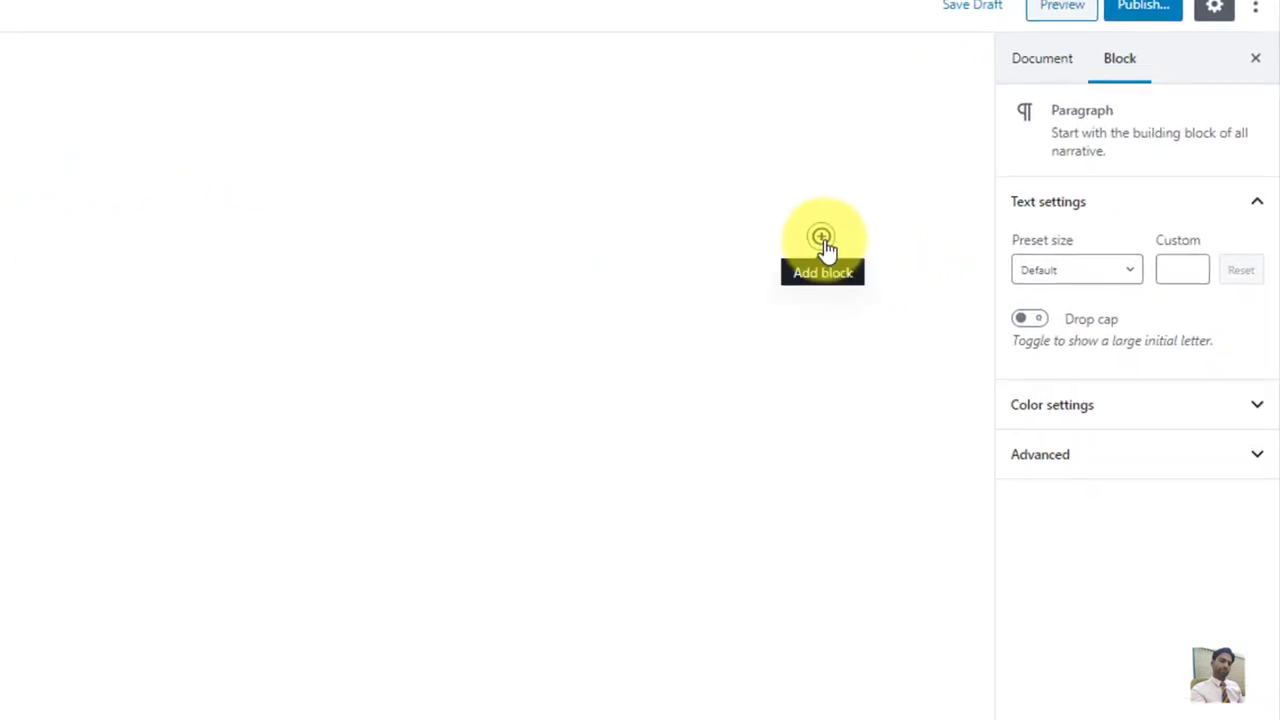
pyautogui.click(822, 240)
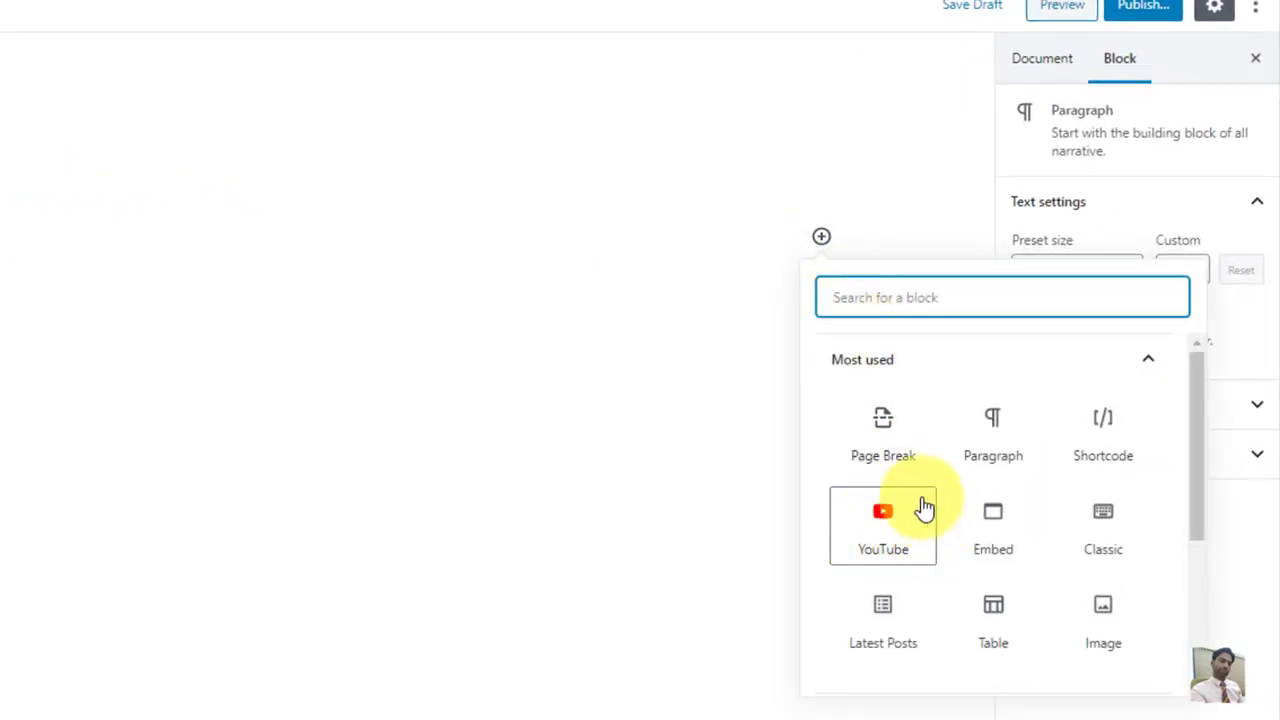
pyautogui.click(905, 528)
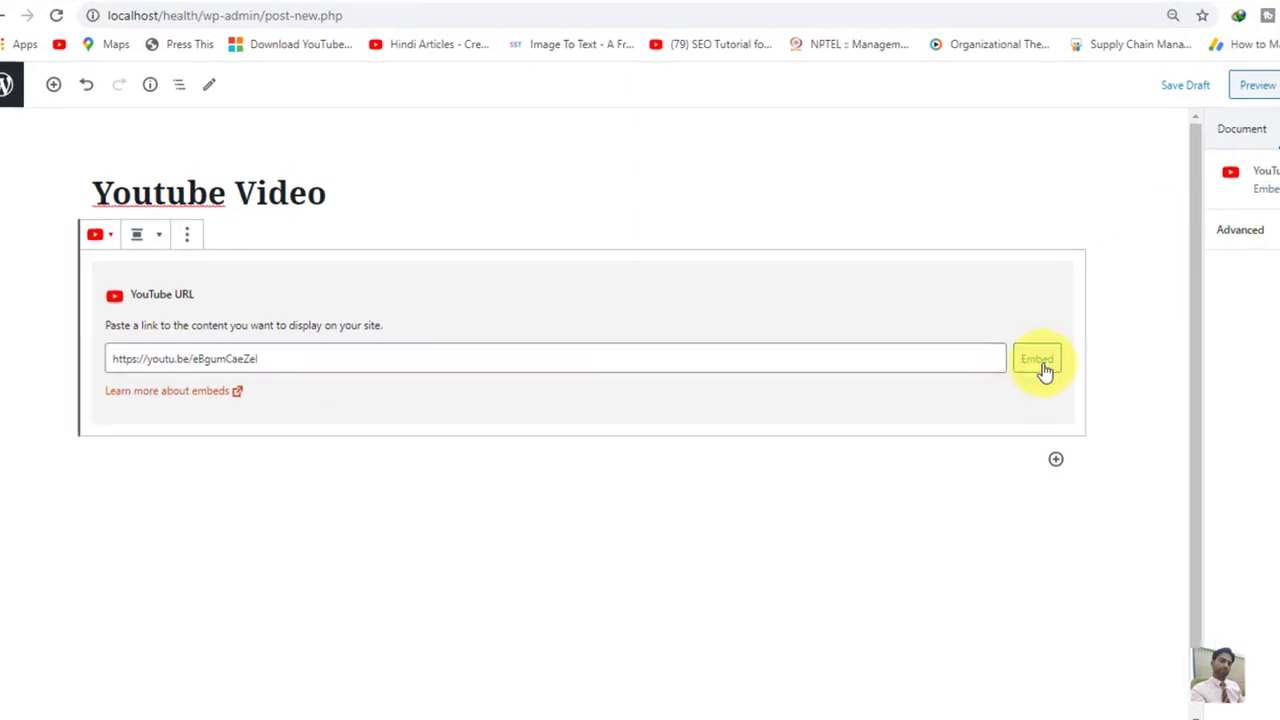
pyautogui.press('Return')
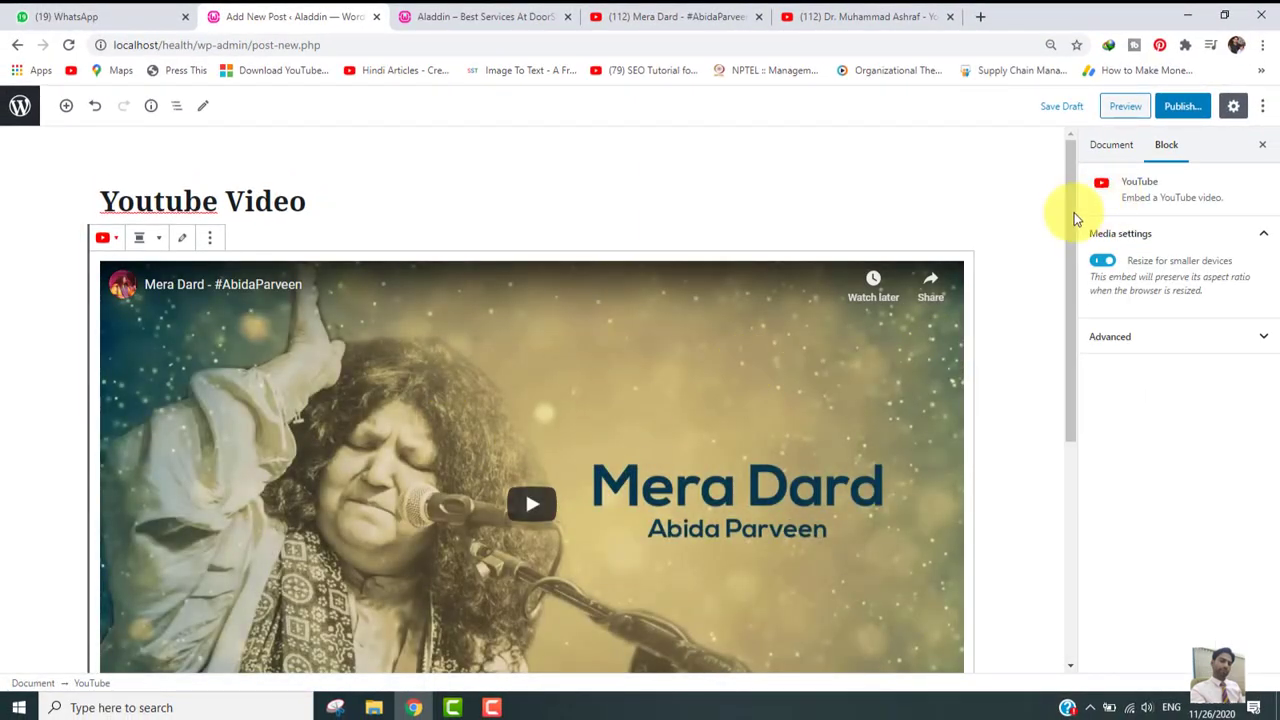
# - Publish the "Youtube Video" post with its embedded video
pyautogui.moveTo(1072, 215)
pyautogui.mouseDown()
pyautogui.moveTo(1064, 394)
pyautogui.moveTo(1074, 201)
pyautogui.mouseUp()
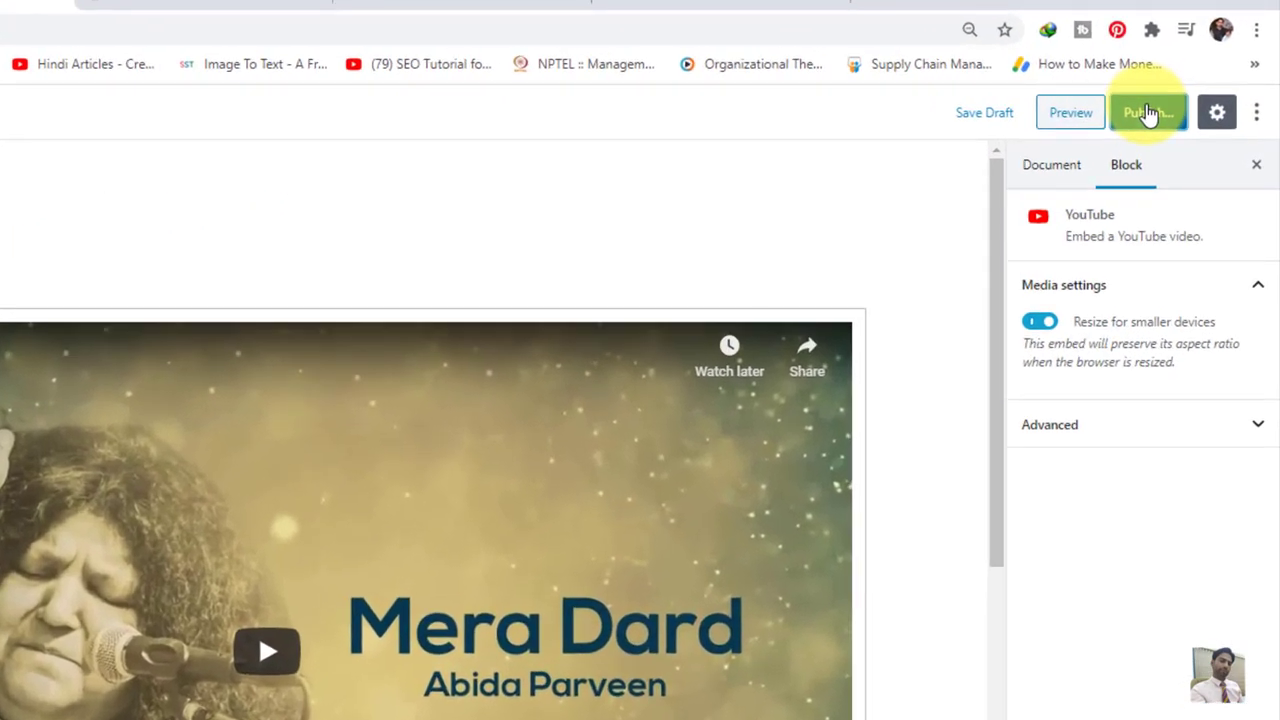
pyautogui.click(1183, 106)
pyautogui.click(1183, 106)
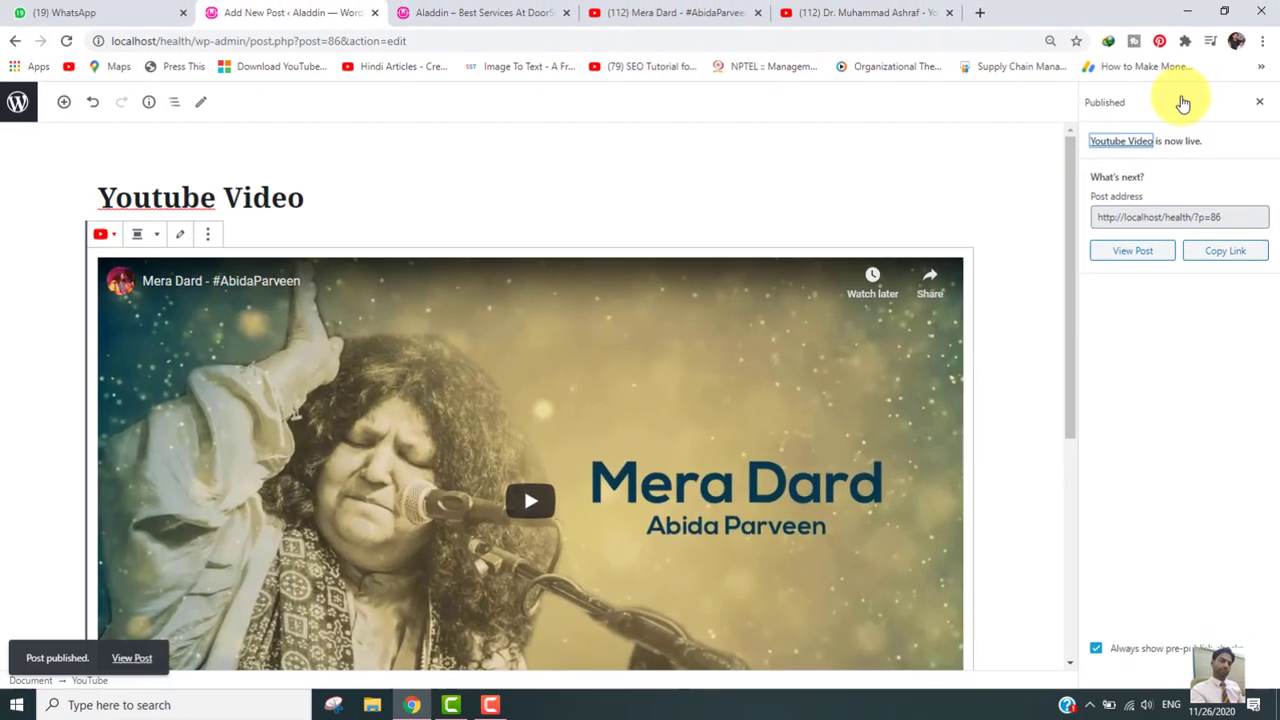
# - Open the "Youtube Video" post from the Aladdin home page and check how its embedded video plays
pyautogui.click(466, 13)
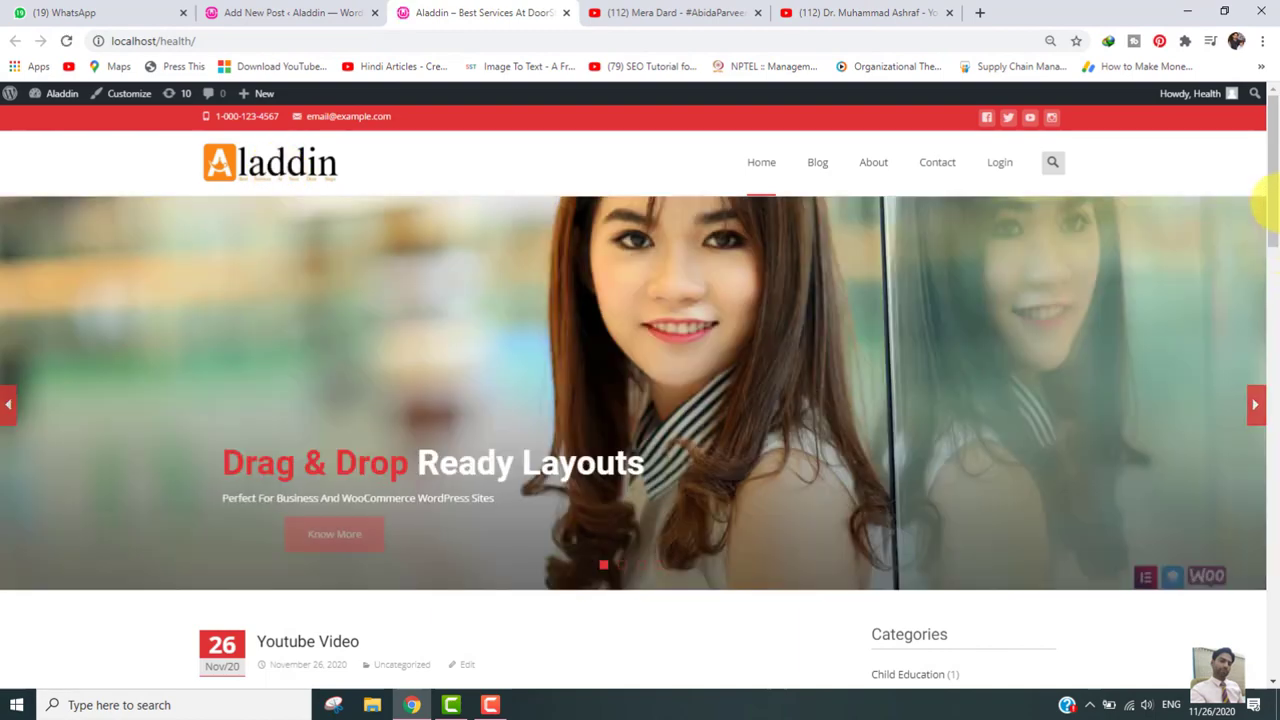
pyautogui.moveTo(1275, 170); pyautogui.dragTo(1262, 263)
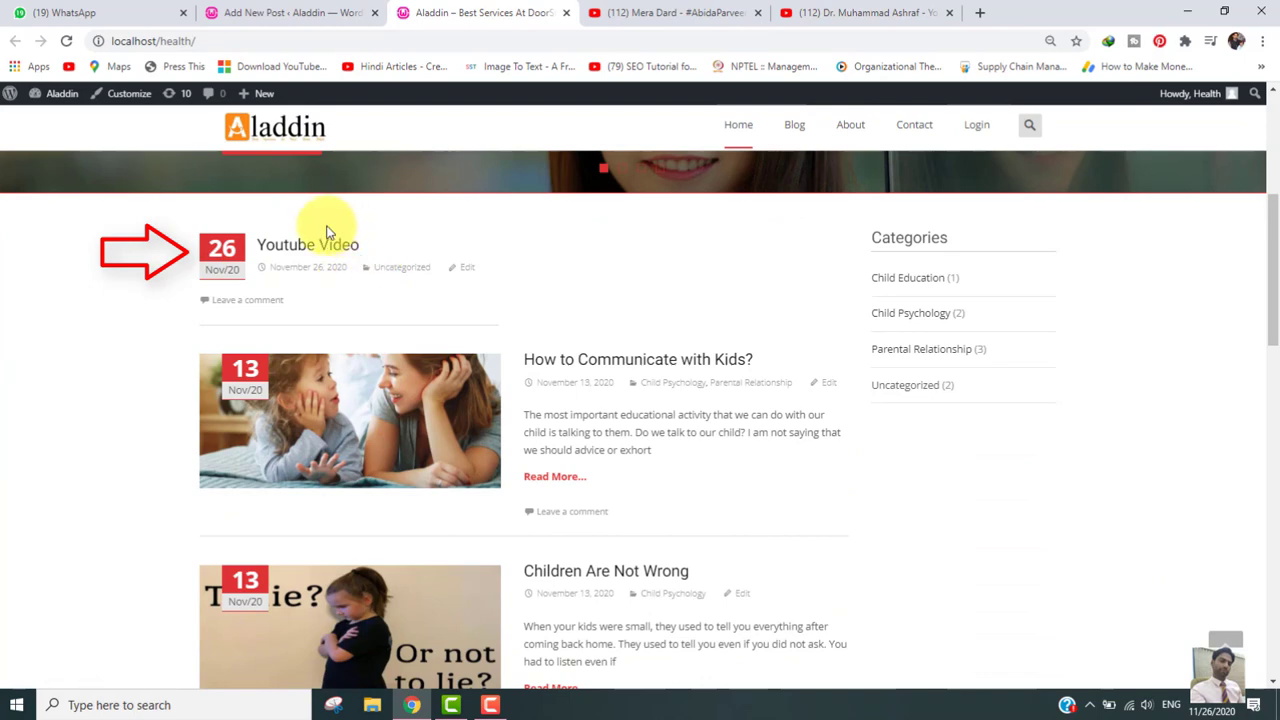
pyautogui.click(264, 250)
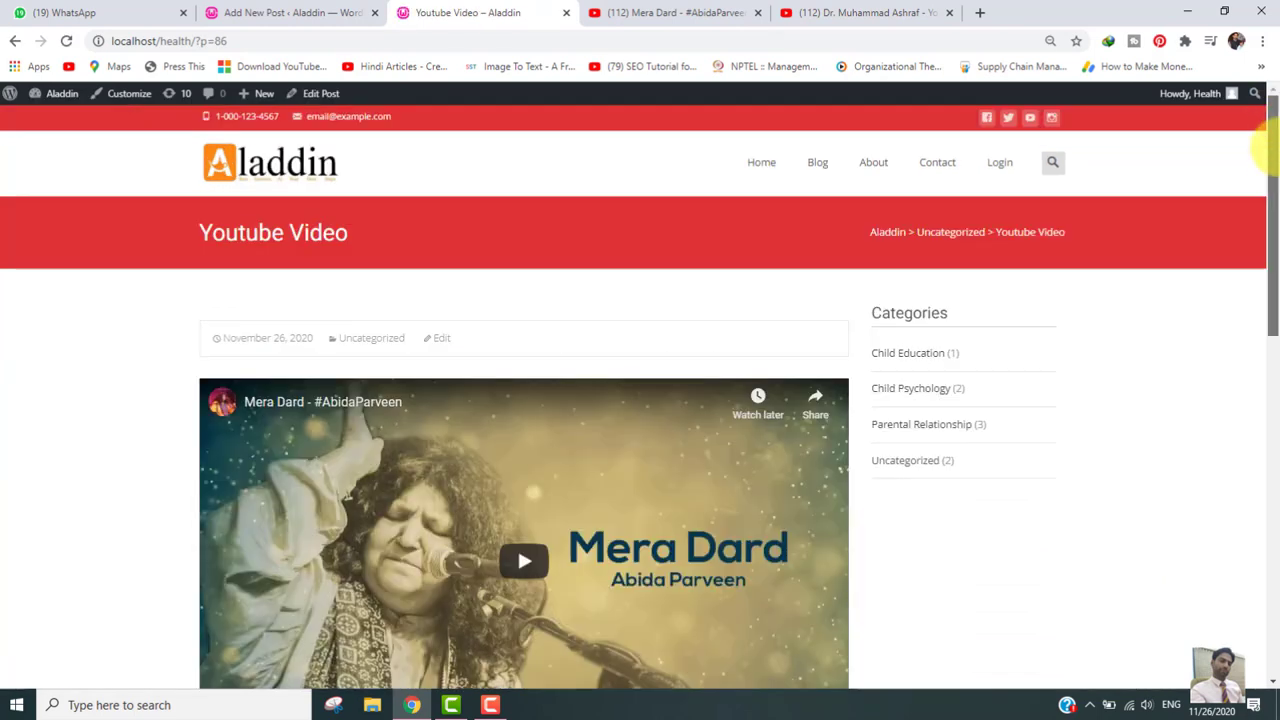
pyautogui.moveTo(1270, 115); pyautogui.dragTo(1275, 150)
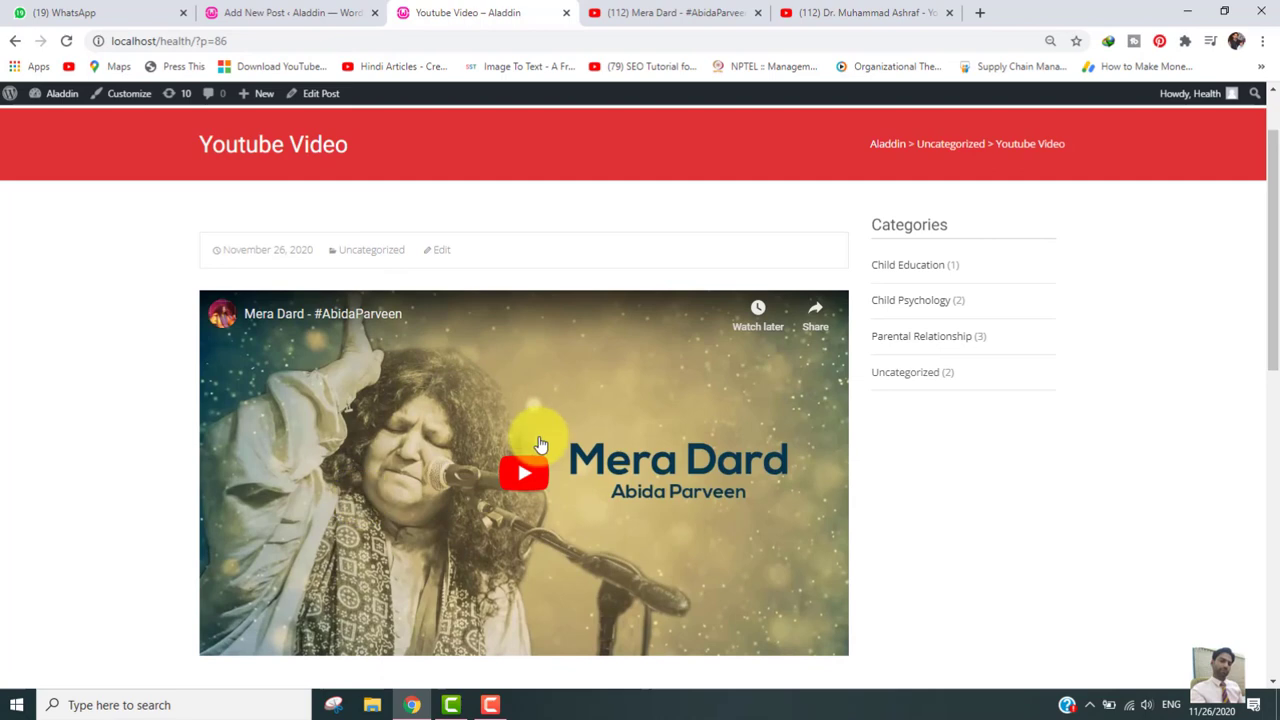
pyautogui.click(524, 470)
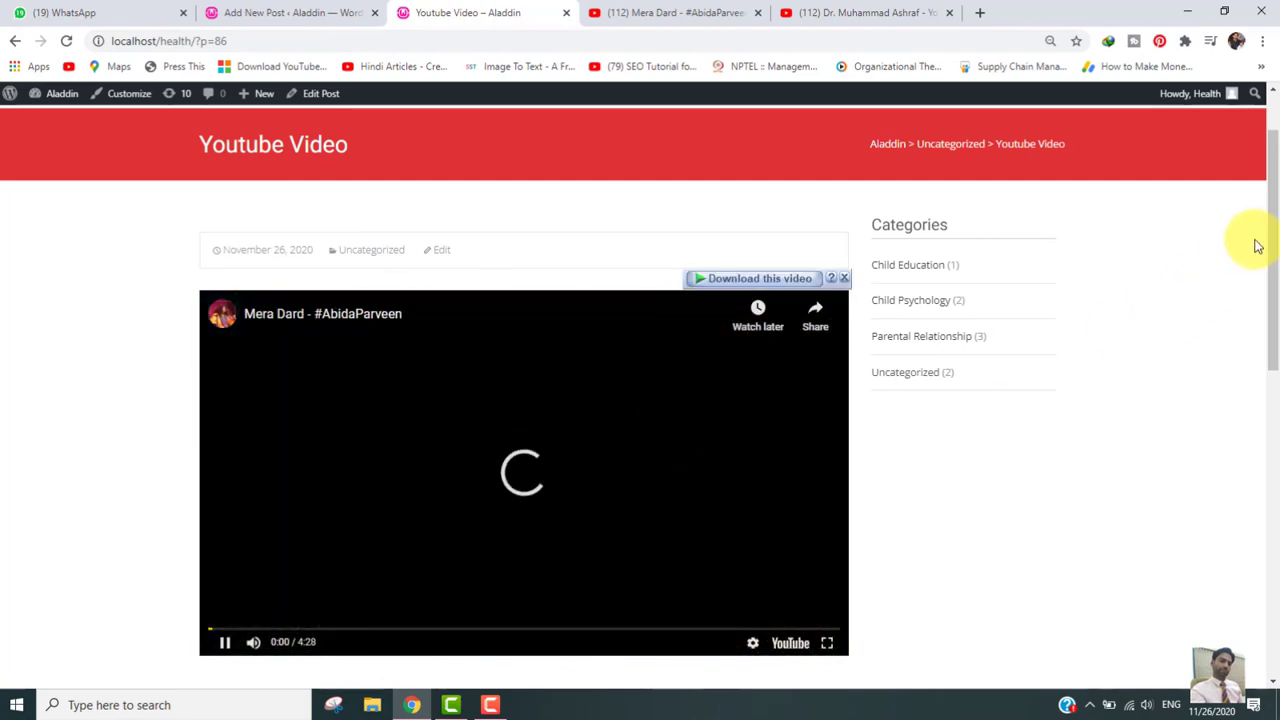
pyautogui.scroll(-1, 596, 309)
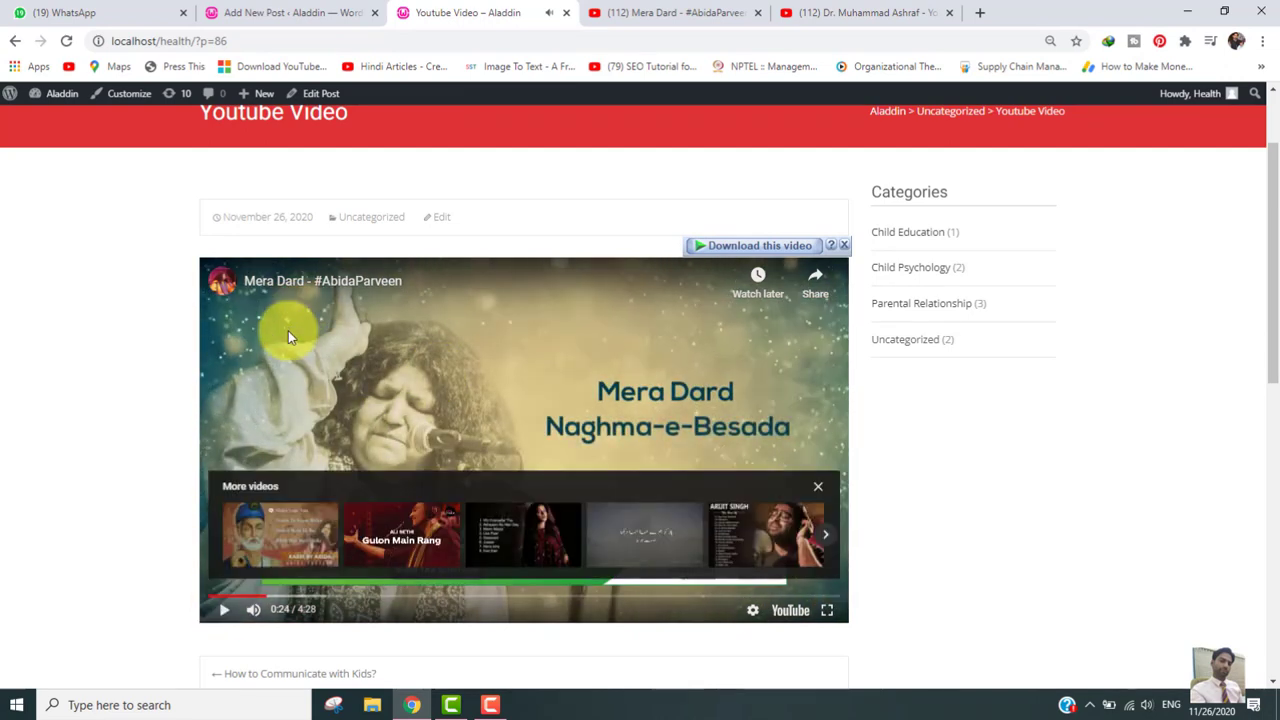
pyautogui.scroll(1, 1278, 245)
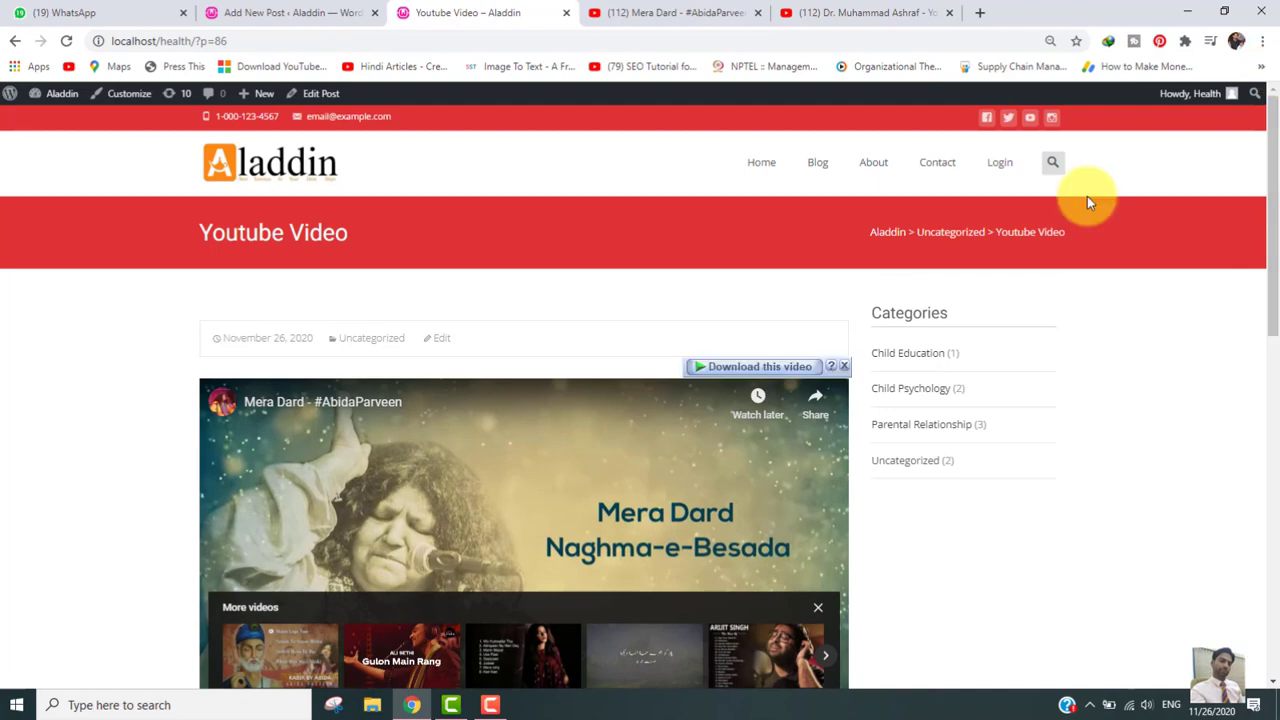
pyautogui.moveTo(1277, 167)
pyautogui.mouseDown()
pyautogui.moveTo(1269, 400)
pyautogui.moveTo(1234, 546)
pyautogui.moveTo(1277, 168)
pyautogui.mouseUp()
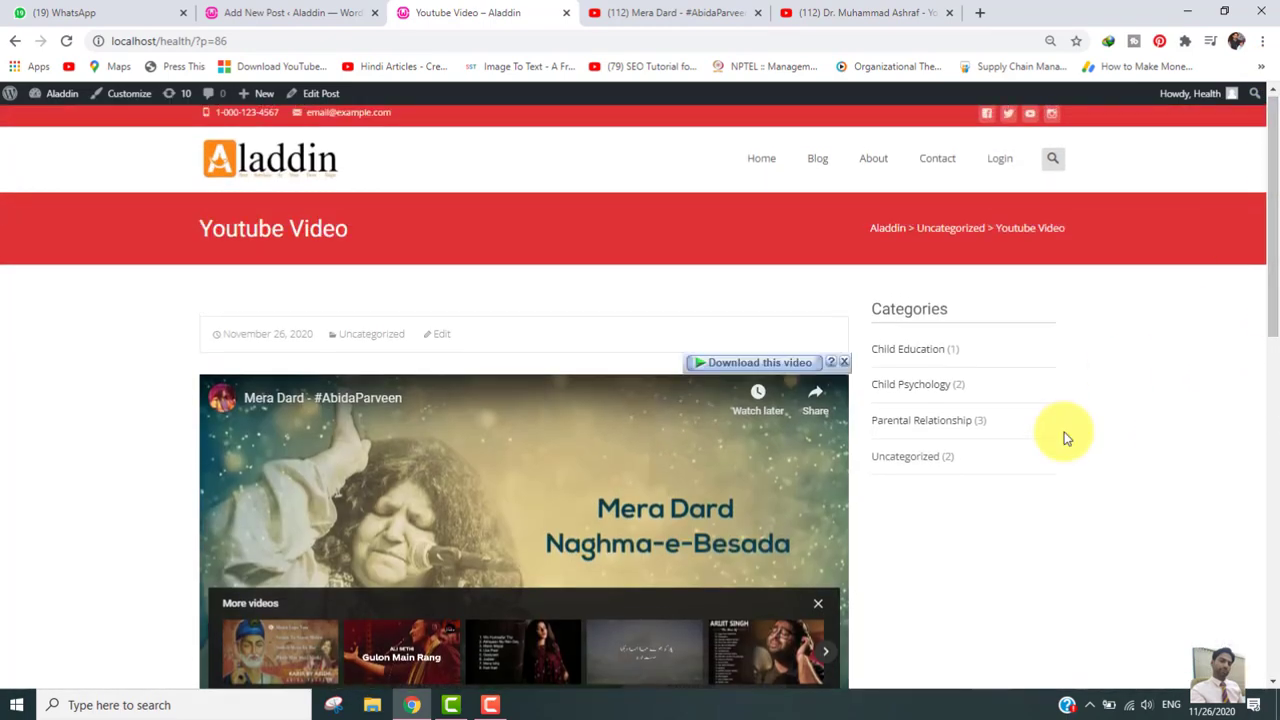
# - Return to the WordPress dashboard and add a Text widget titled "Youtube Video" to the Main Sidebar Widget Area
pyautogui.click(308, 7)
pyautogui.click(19, 110)
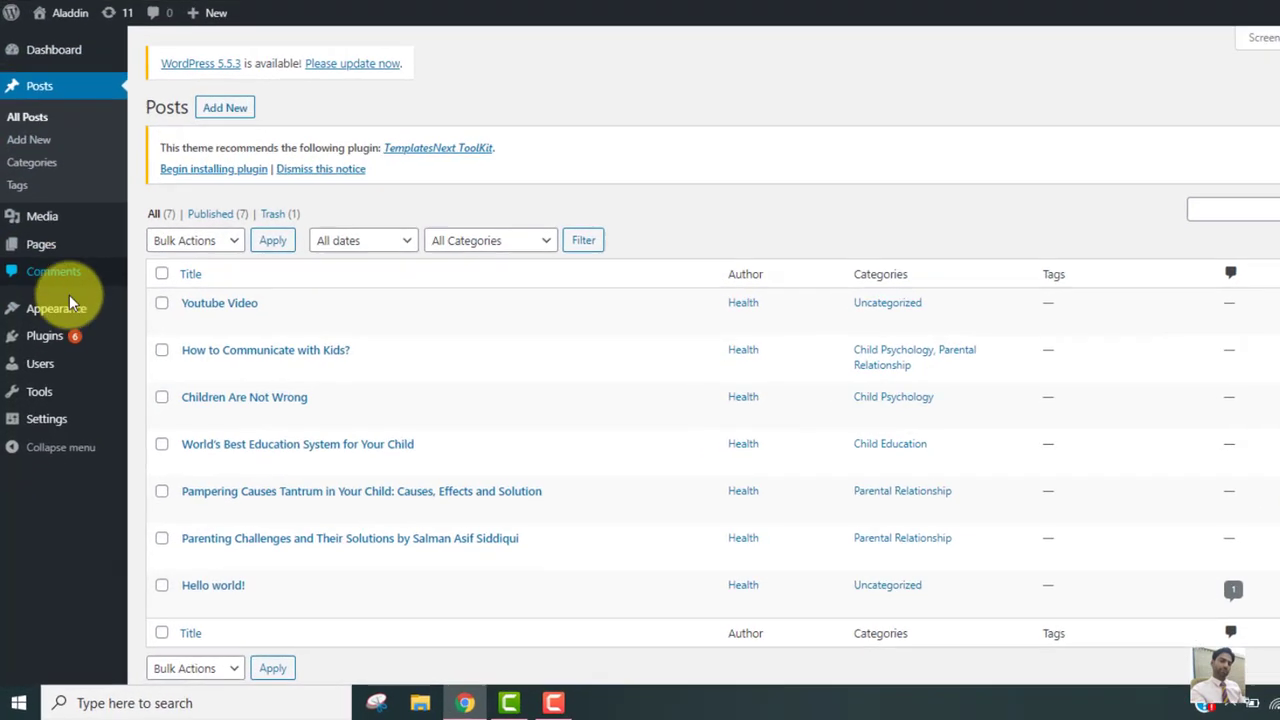
pyautogui.moveTo(69, 300)
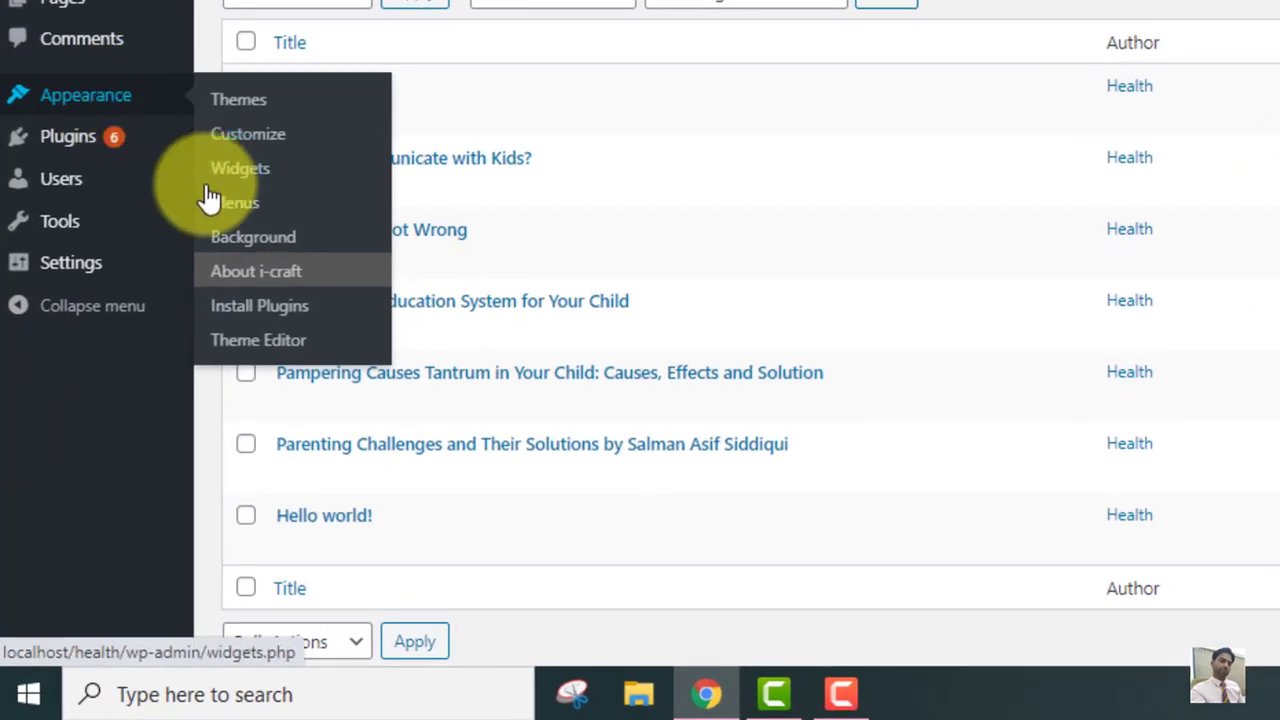
pyautogui.click(249, 193)
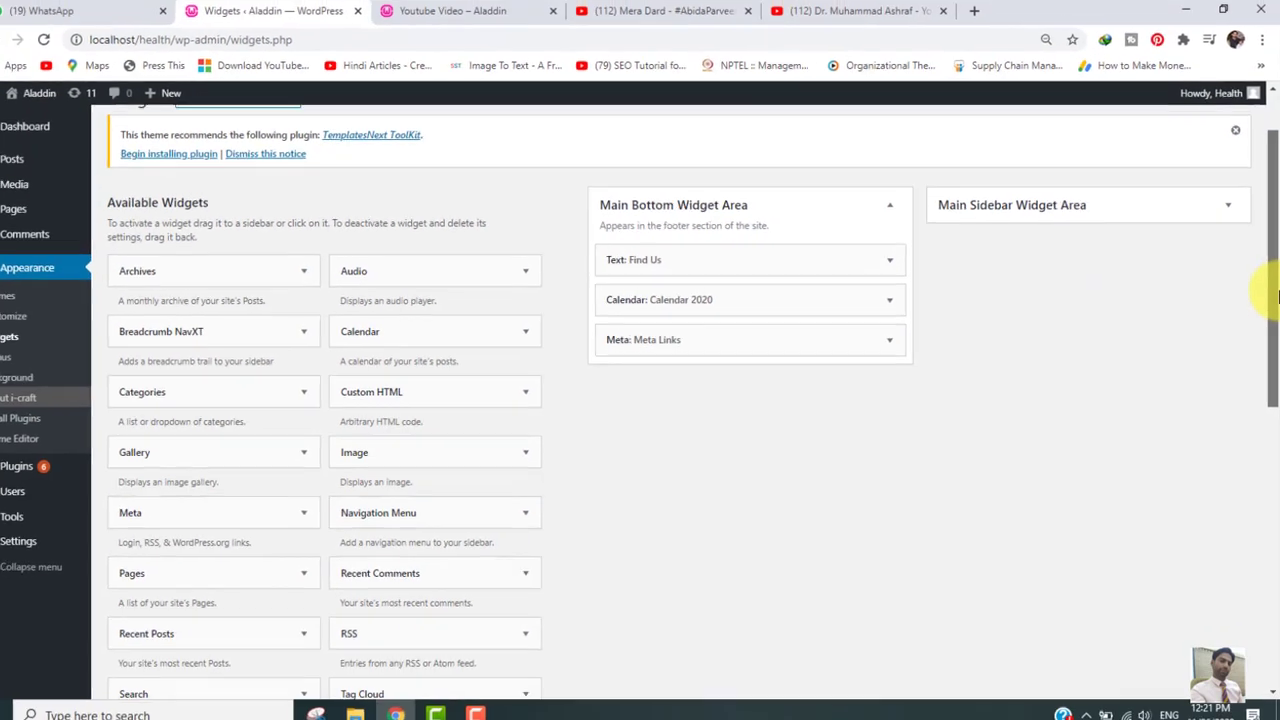
pyautogui.scroll(-1, 1258, 250)
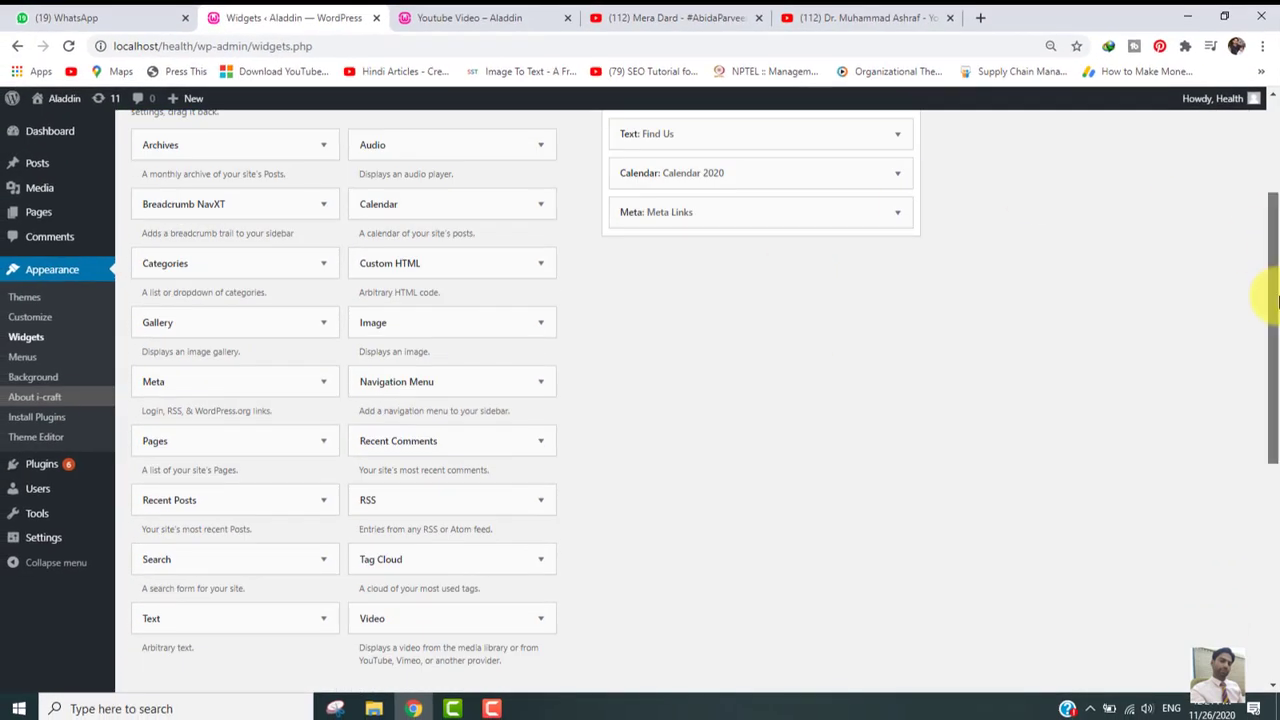
pyautogui.scroll(2, 1266, 292)
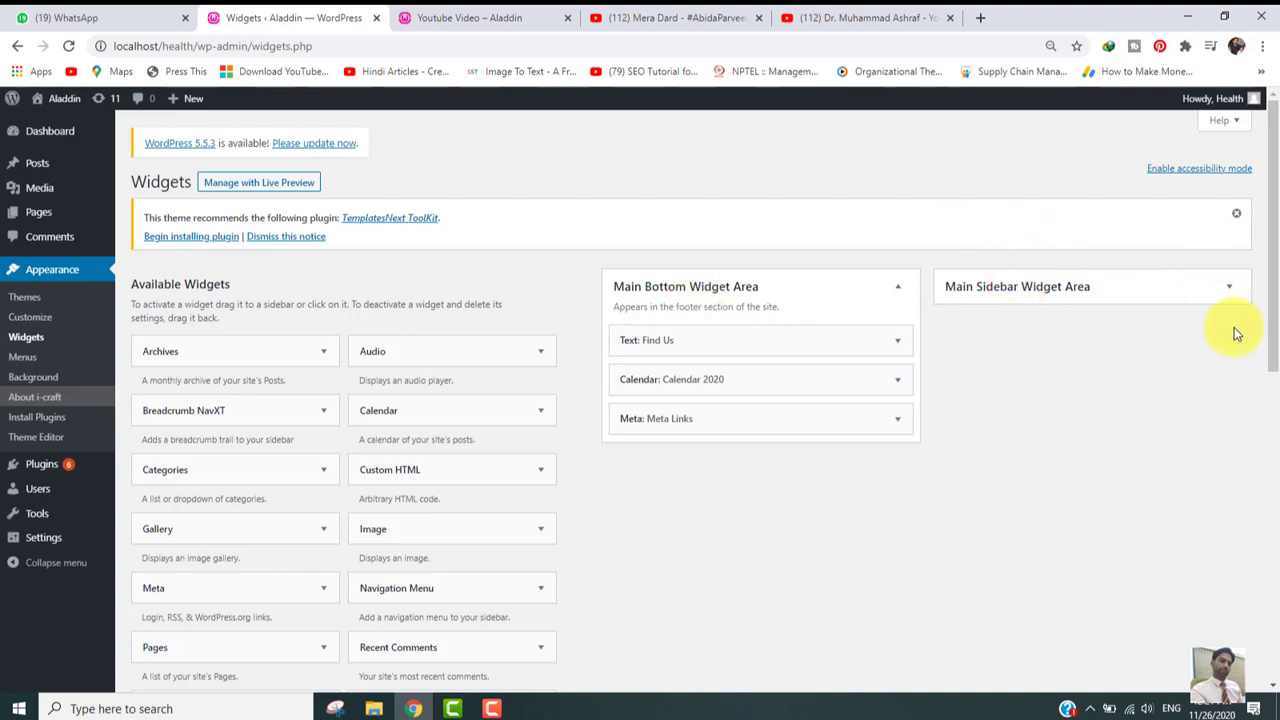
pyautogui.moveTo(1276, 213); pyautogui.dragTo(1266, 285)
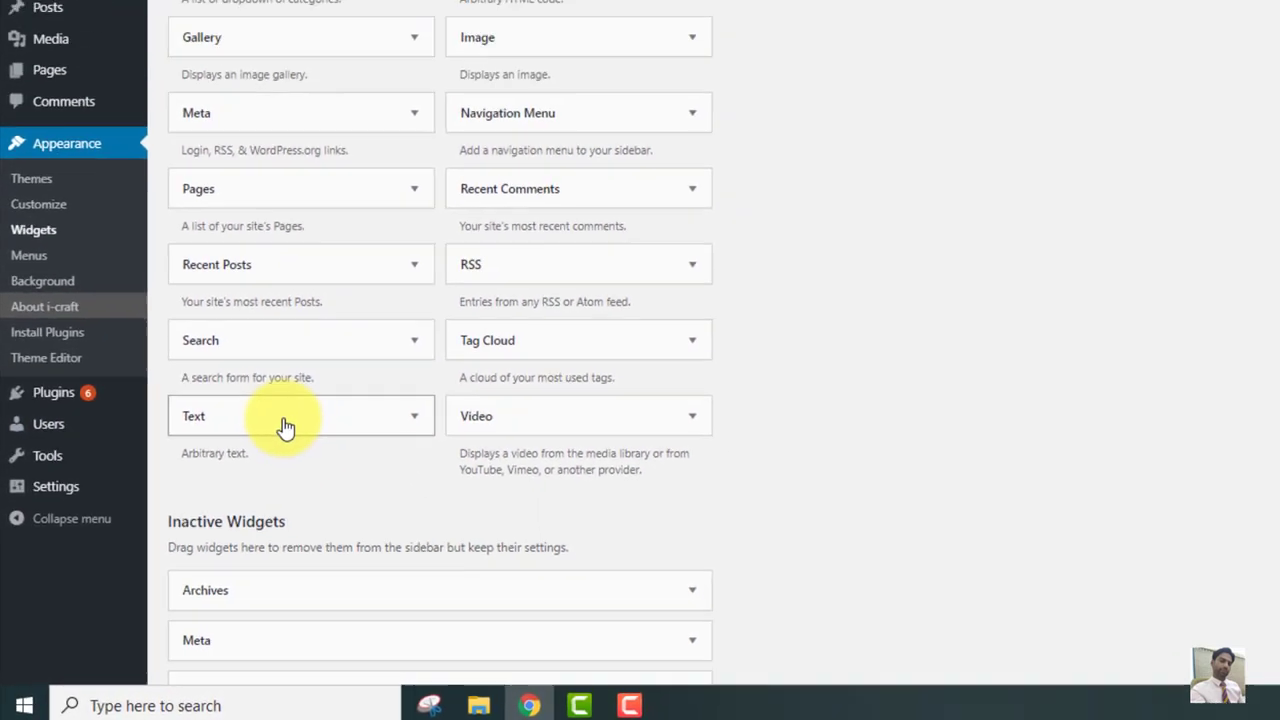
pyautogui.moveTo(355, 360); pyautogui.dragTo(1026, 323)
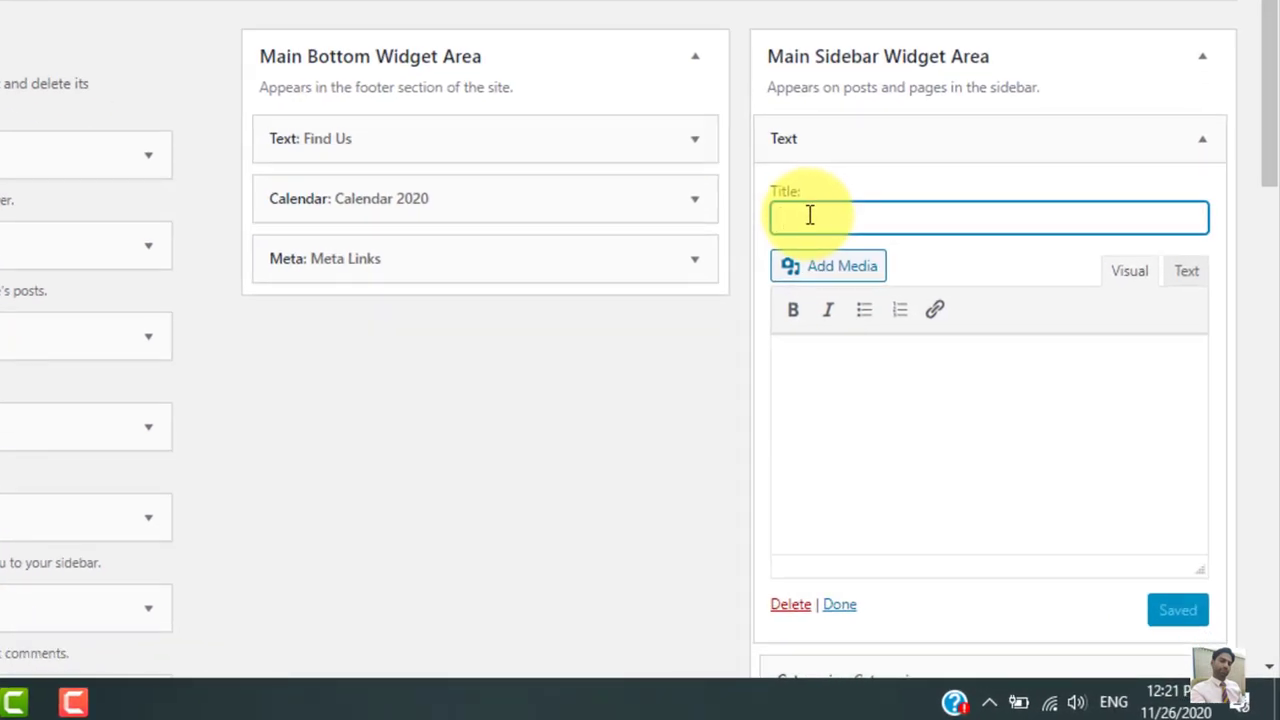
pyautogui.write('Youtube Video')
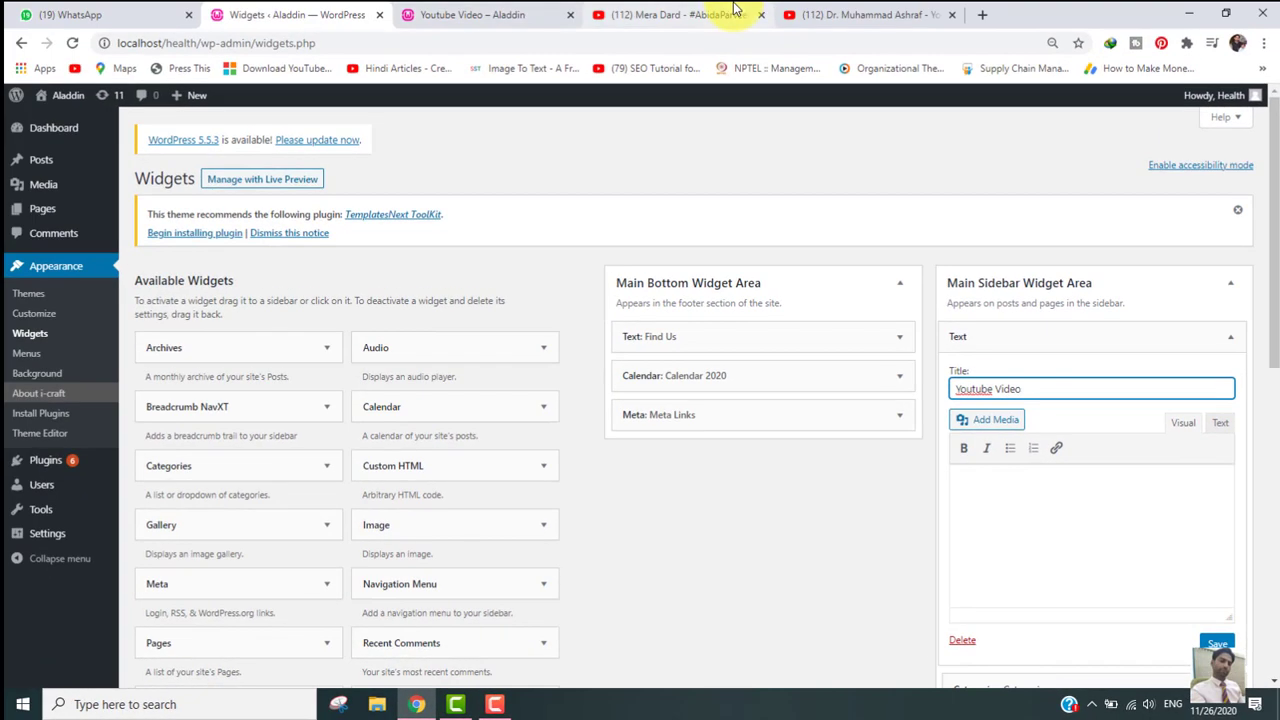
# - Paste the copied YouTube video link into the body of the sidebar Text widget and save the widget
pyautogui.click(732, 12)
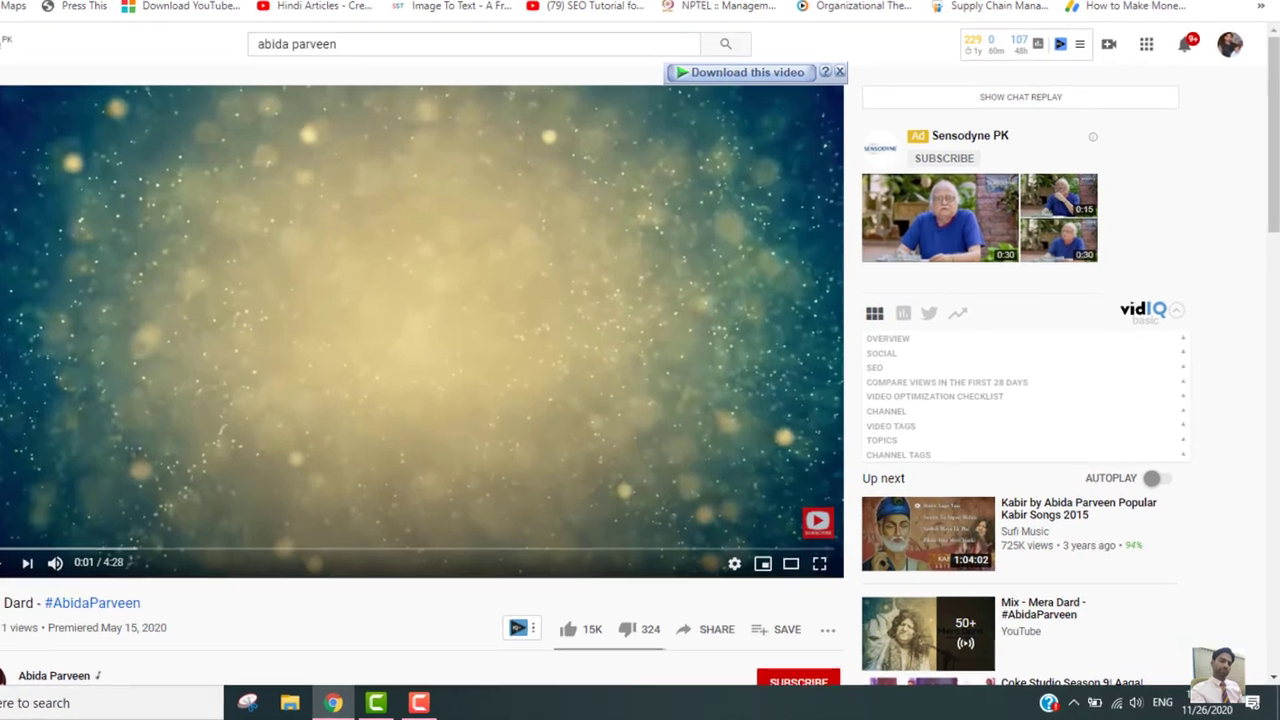
pyautogui.click(265, 15)
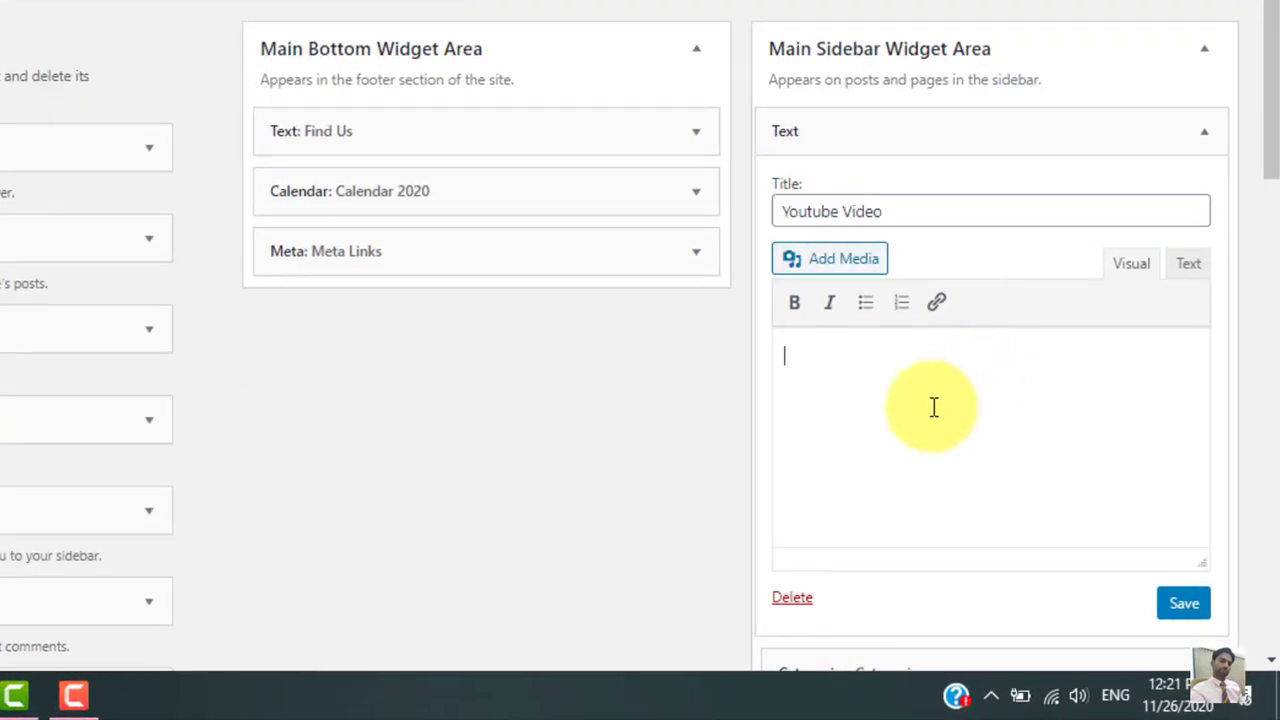
pyautogui.click(934, 407)
pyautogui.hotkey('ctrl', 'v')
pyautogui.click(1184, 603)
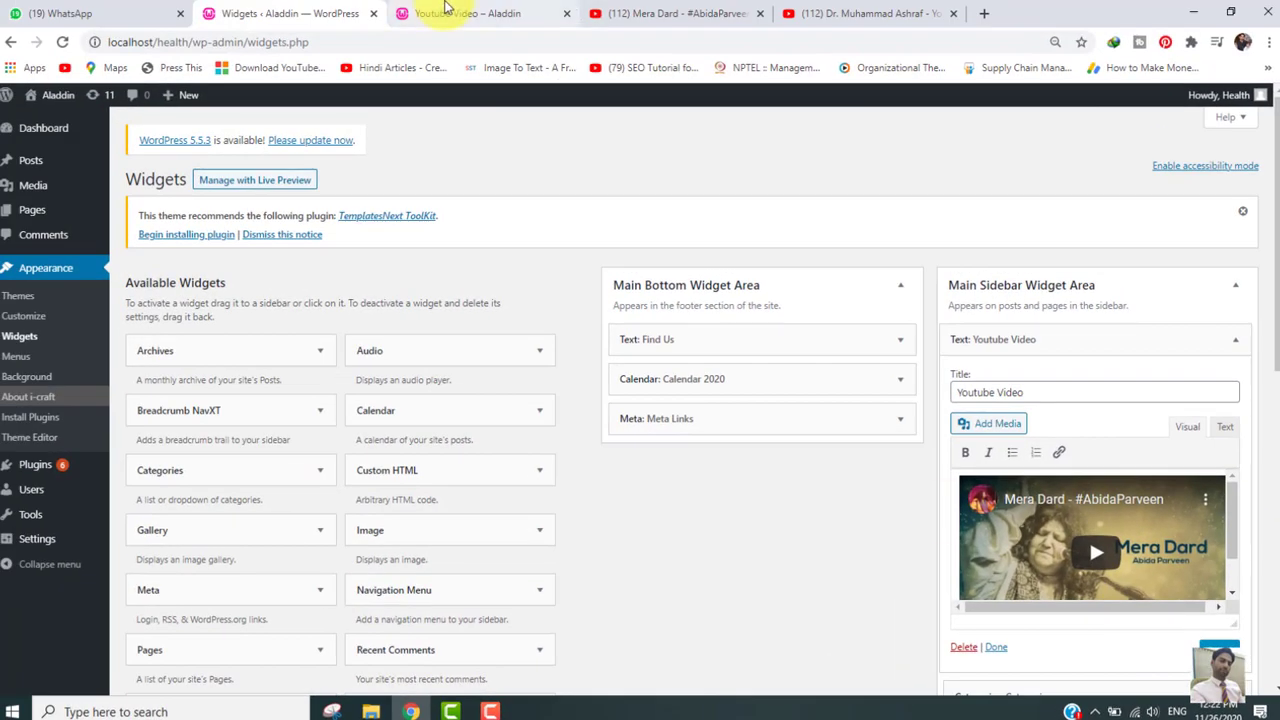
# - Open the Aladdin home page, test playback of the sidebar video, and look over the footer widgets
pyautogui.click(445, 8)
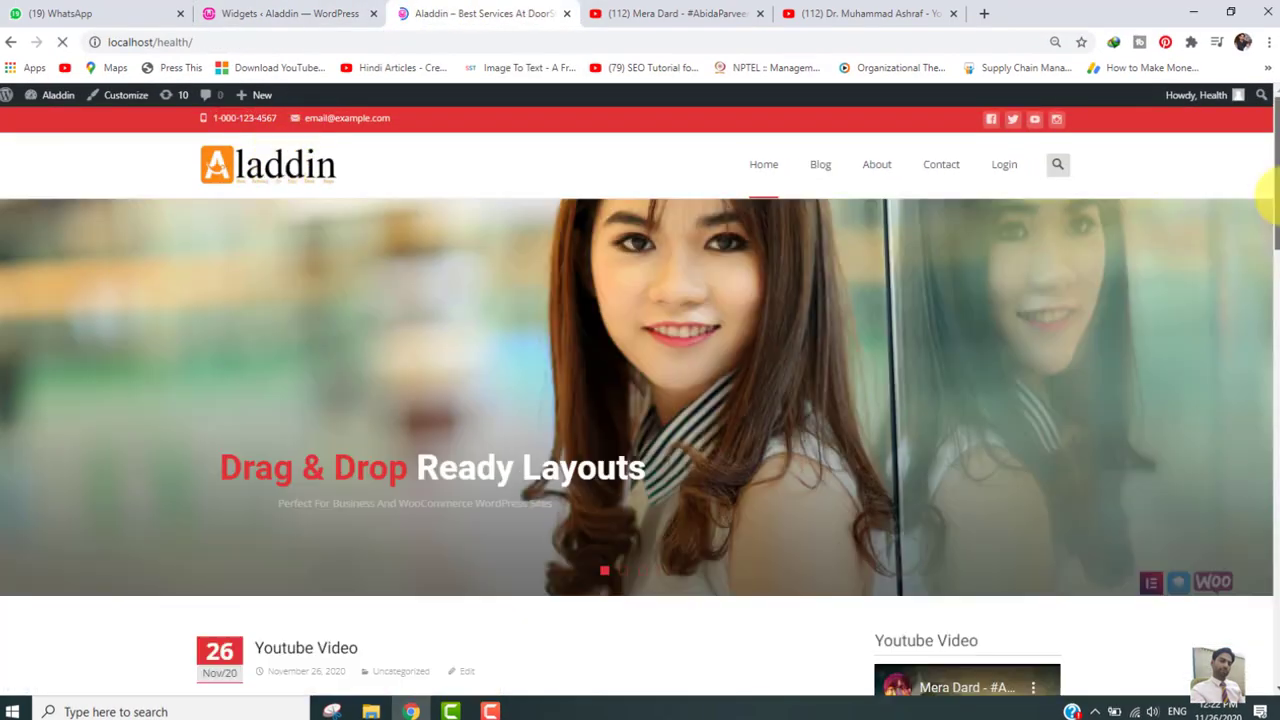
pyautogui.scroll(-3, 1266, 251)
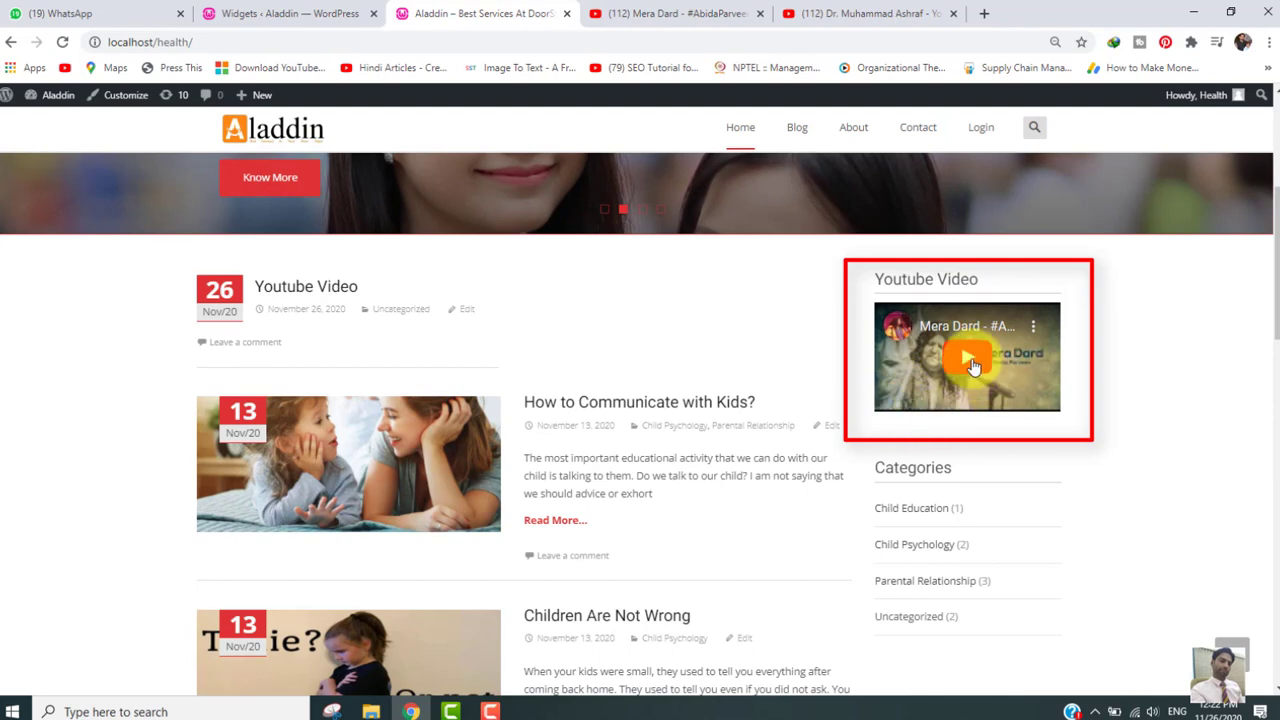
pyautogui.click(970, 362)
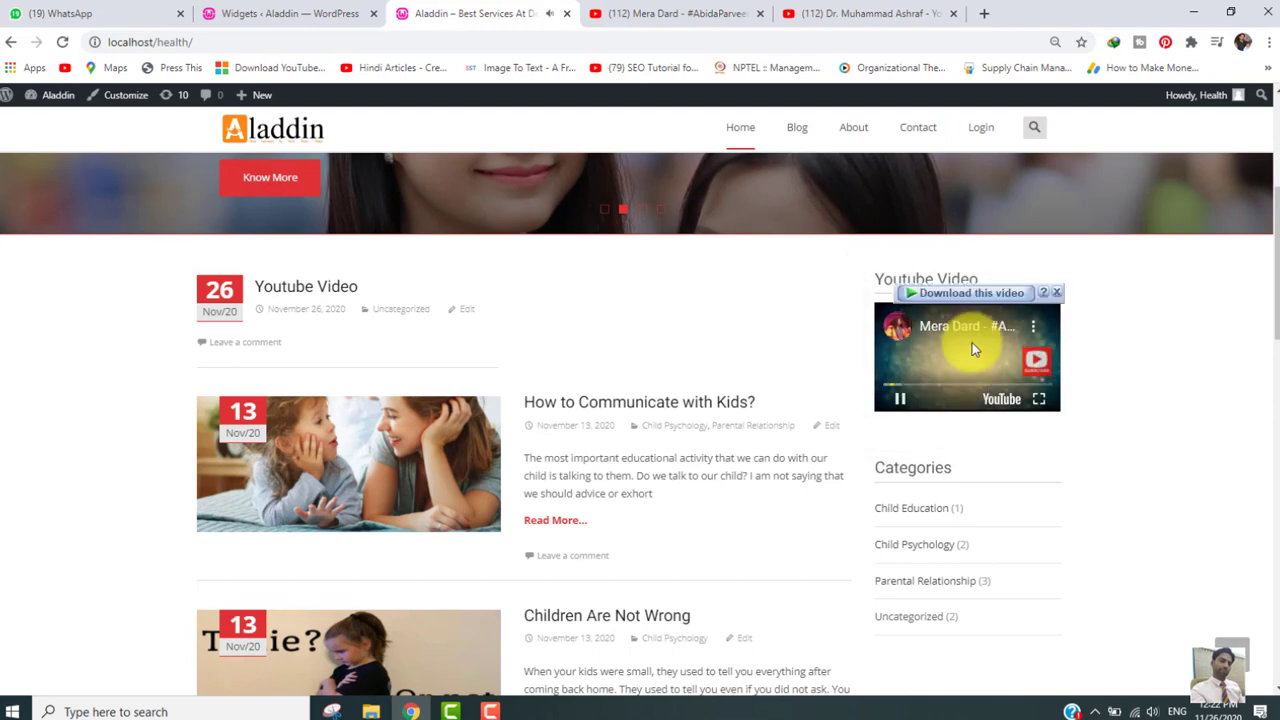
pyautogui.click(903, 403)
pyautogui.moveTo(1274, 300); pyautogui.dragTo(1270, 583)
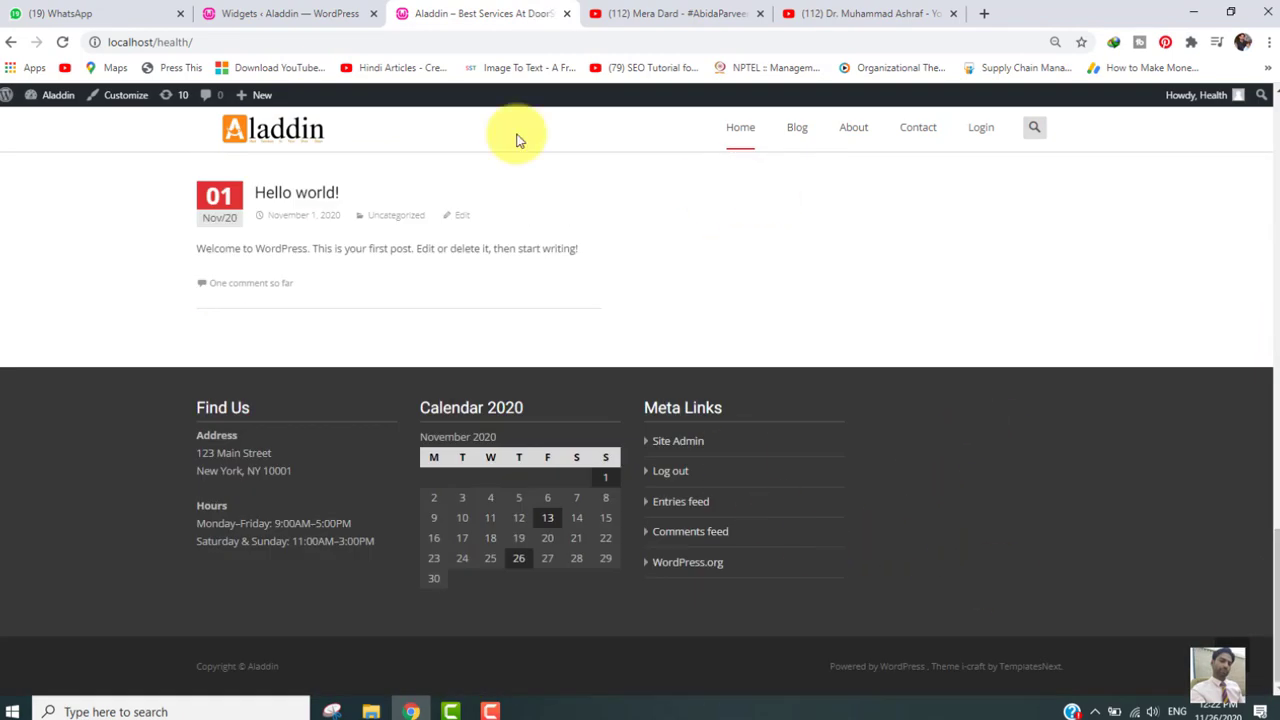
# - Add a Text widget titled "Youtube video" to the Main Bottom Widget Area, paste the video link in it and save
pyautogui.click(236, 10)
pyautogui.moveTo(1275, 258); pyautogui.dragTo(1275, 393)
pyautogui.moveTo(229, 448); pyautogui.dragTo(713, 465)
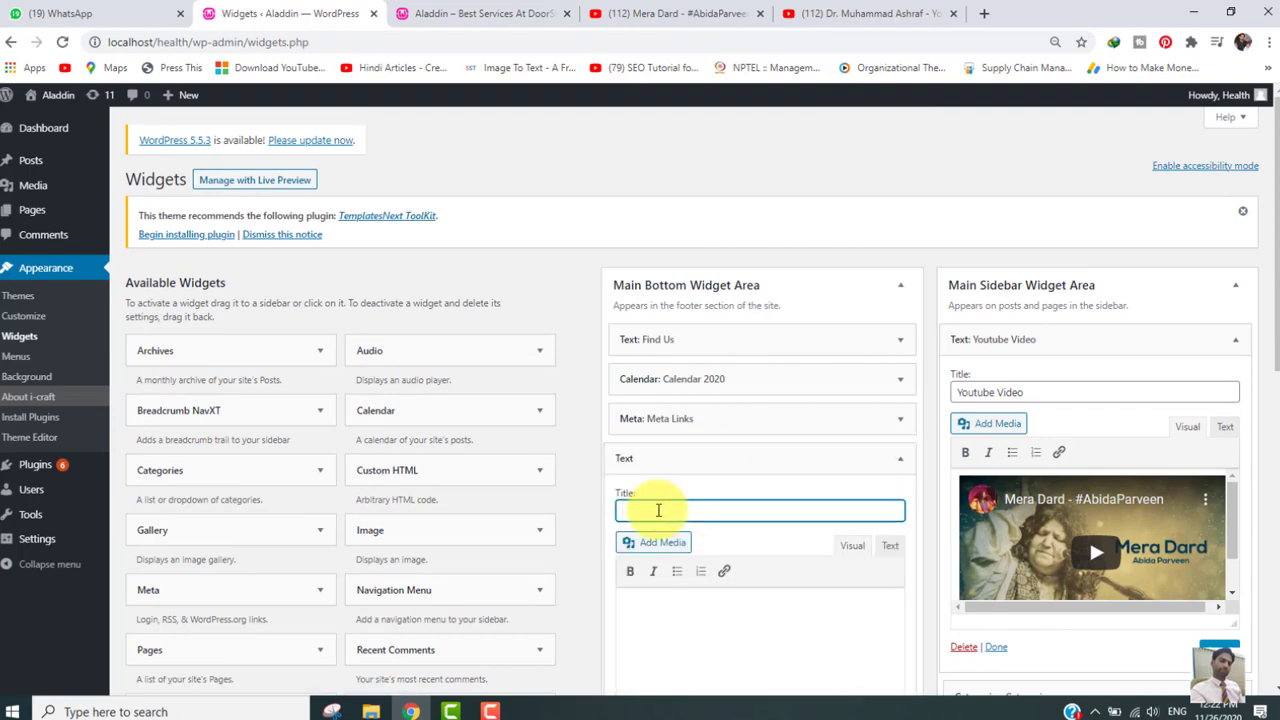
pyautogui.write('Youtube v')
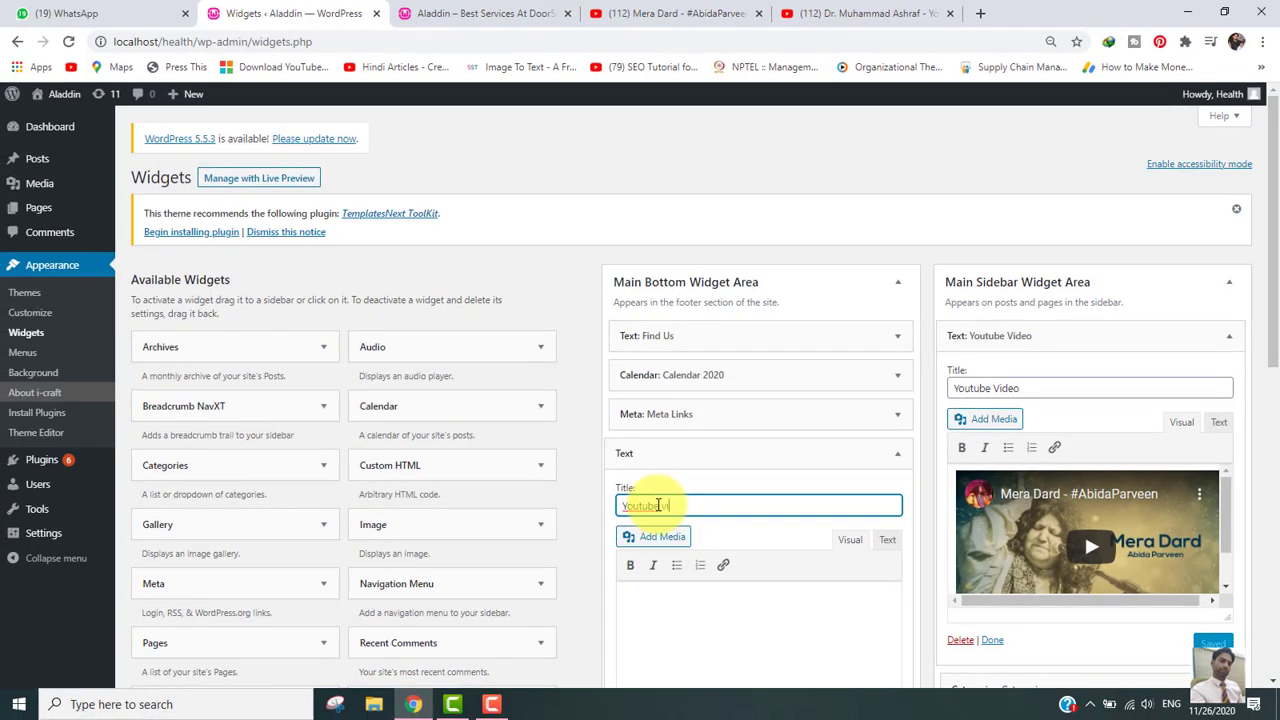
pyautogui.write('ideo')
pyautogui.hotkey('ctrl', 'v')
pyautogui.scroll(-1, 1268, 236)
pyautogui.scroll(-3, 1265, 240)
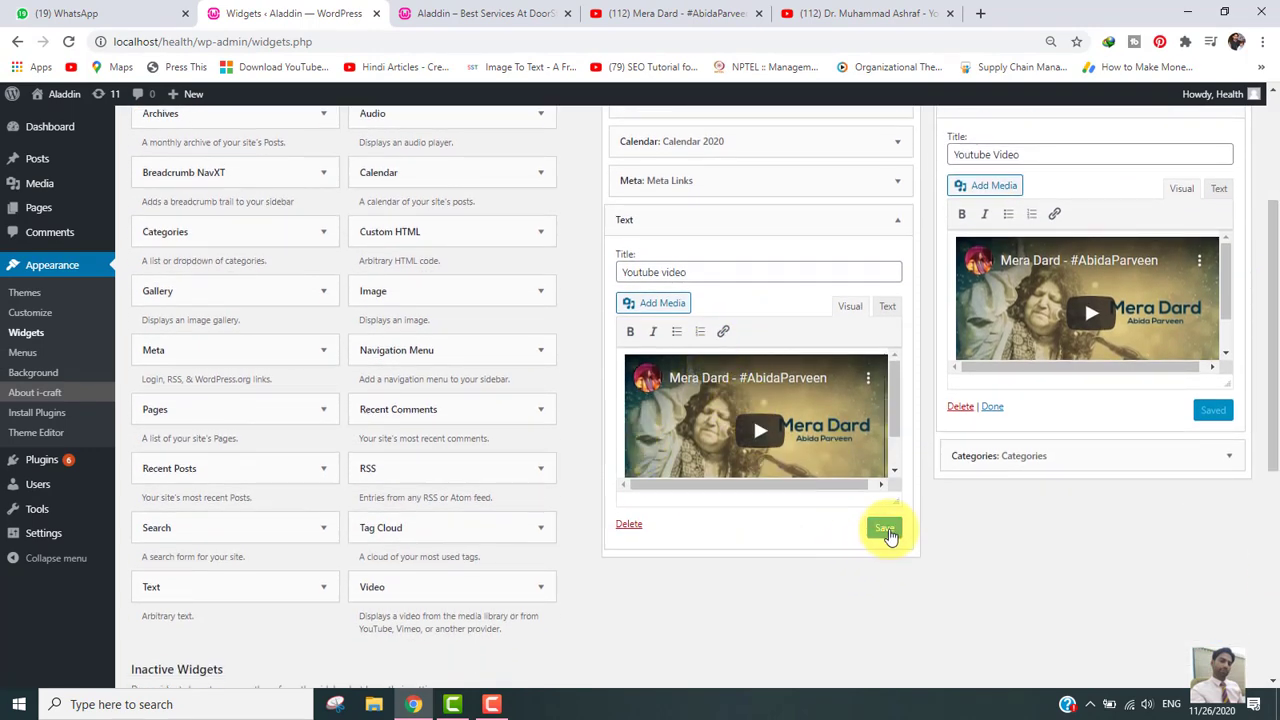
# - Reload the Aladdin home page and check how the video in the footer widget plays
pyautogui.click(480, 13)
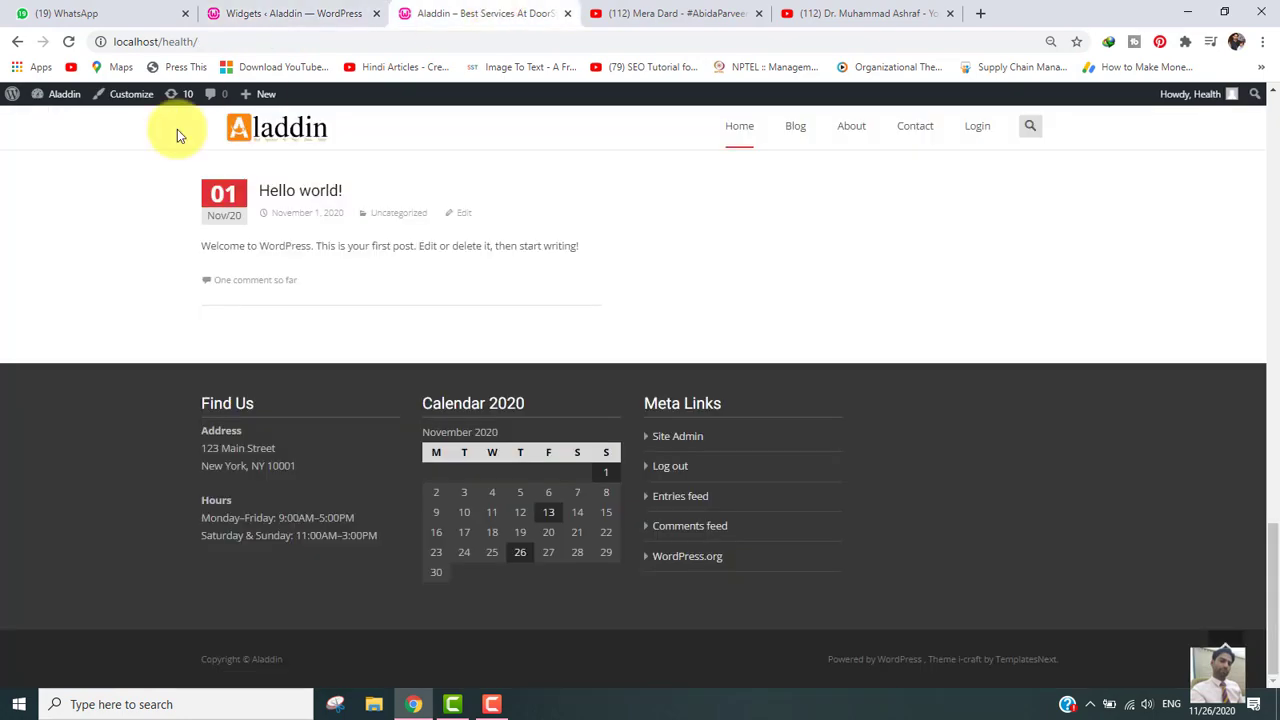
pyautogui.moveTo(1273, 560); pyautogui.dragTo(1268, 97)
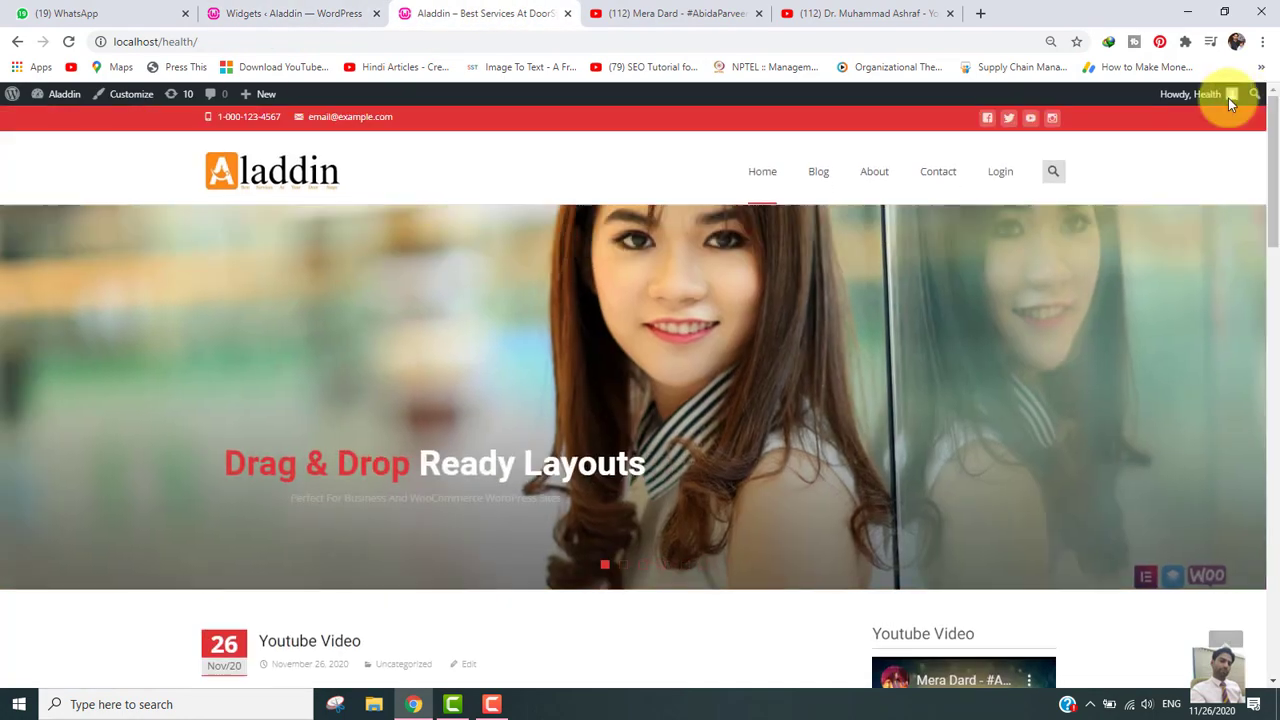
pyautogui.click(306, 178)
pyautogui.moveTo(1273, 240); pyautogui.dragTo(1266, 622)
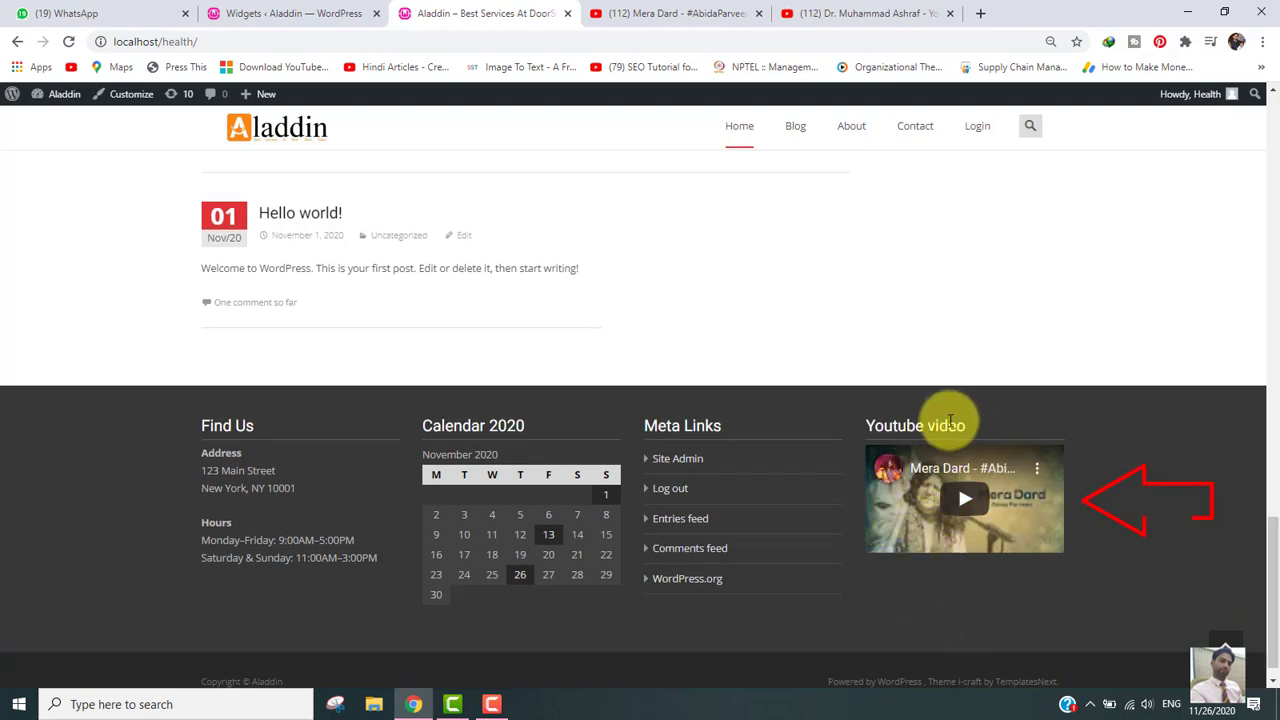
pyautogui.click(968, 510)
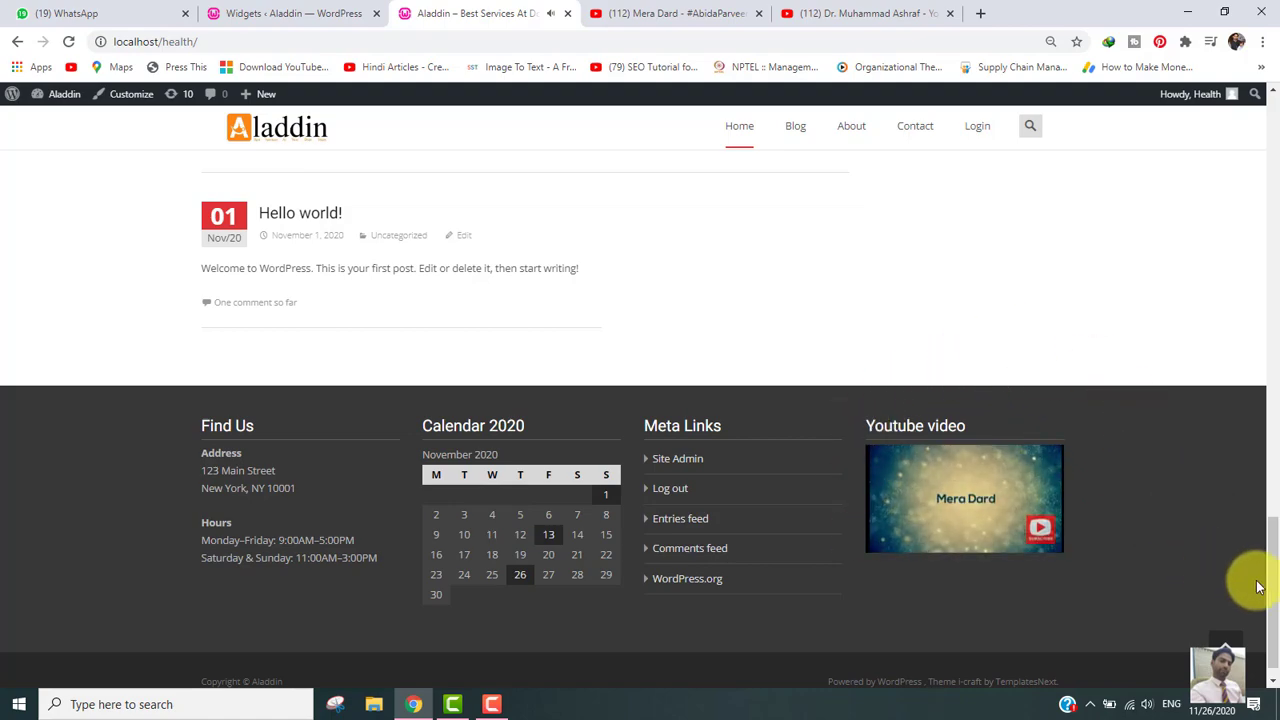
pyautogui.moveTo(1276, 594); pyautogui.dragTo(1276, 130)
pyautogui.click(953, 476)
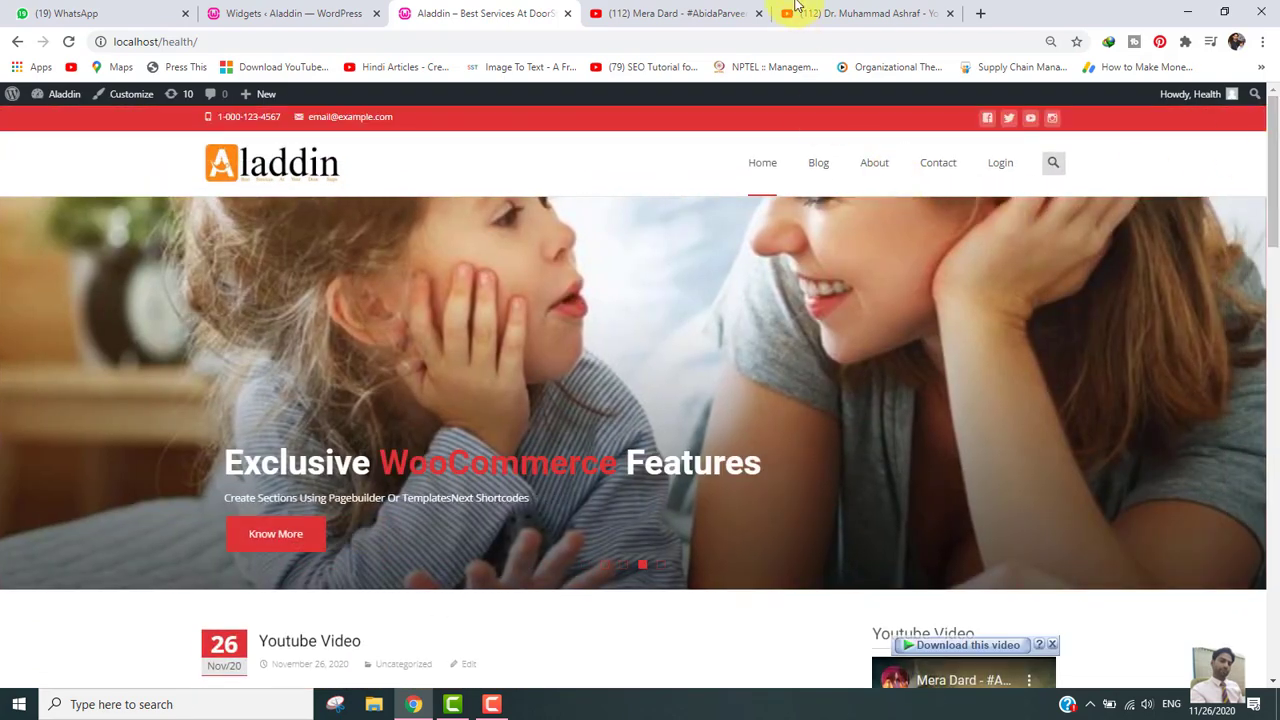
# - Switch to the YouTube channel page and look through its uploaded videos
pyautogui.click(857, 14)
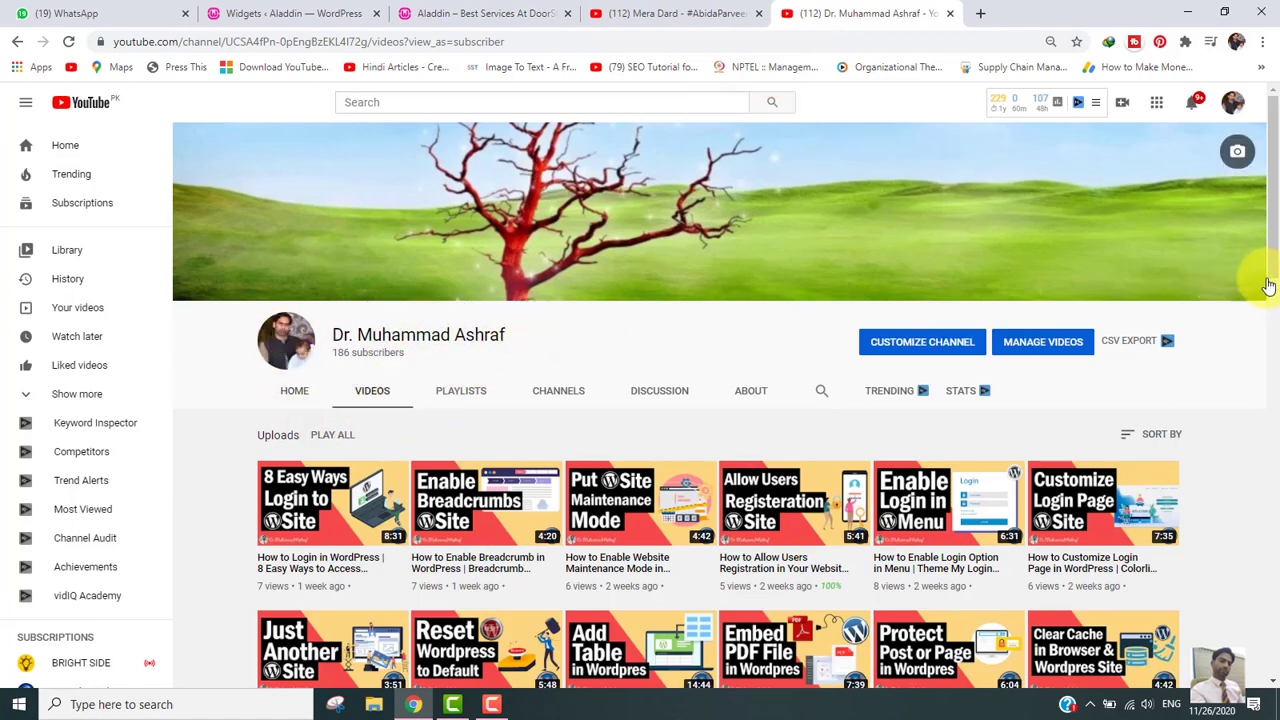
pyautogui.scroll(-4, 1264, 287)
pyautogui.scroll(4, 1264, 287)
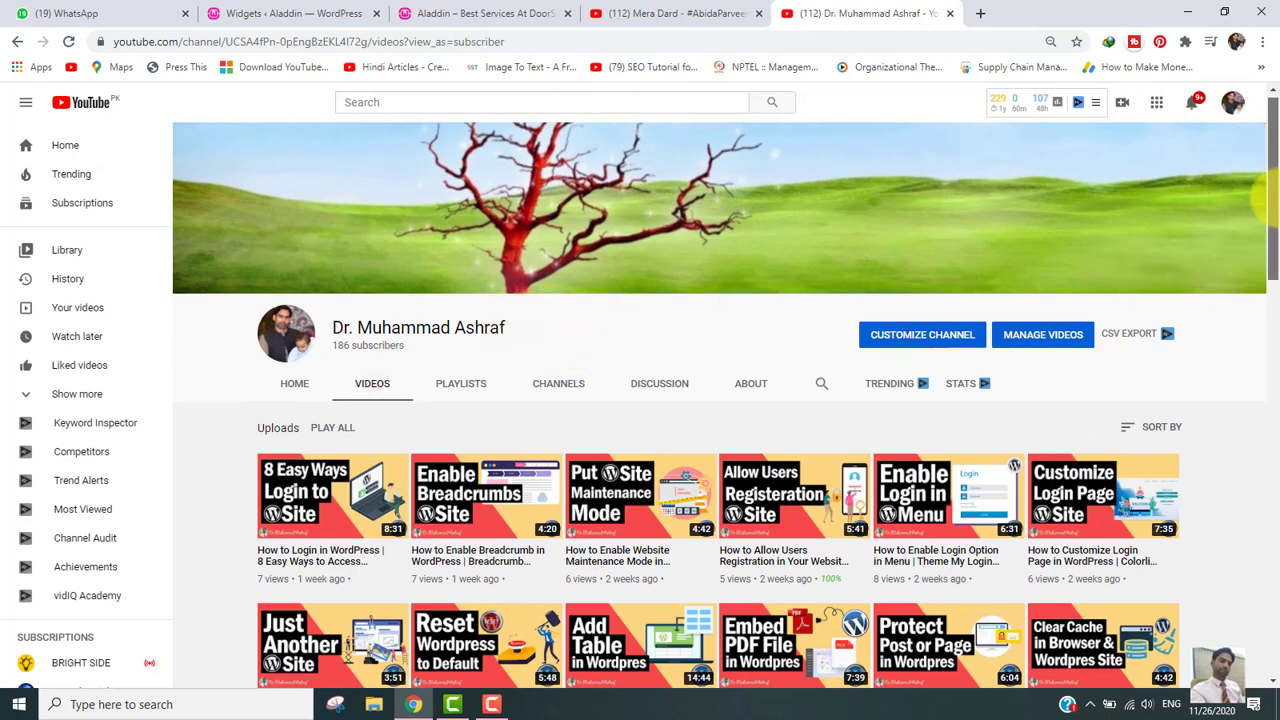
pyautogui.moveTo(1275, 197); pyautogui.dragTo(1268, 225)
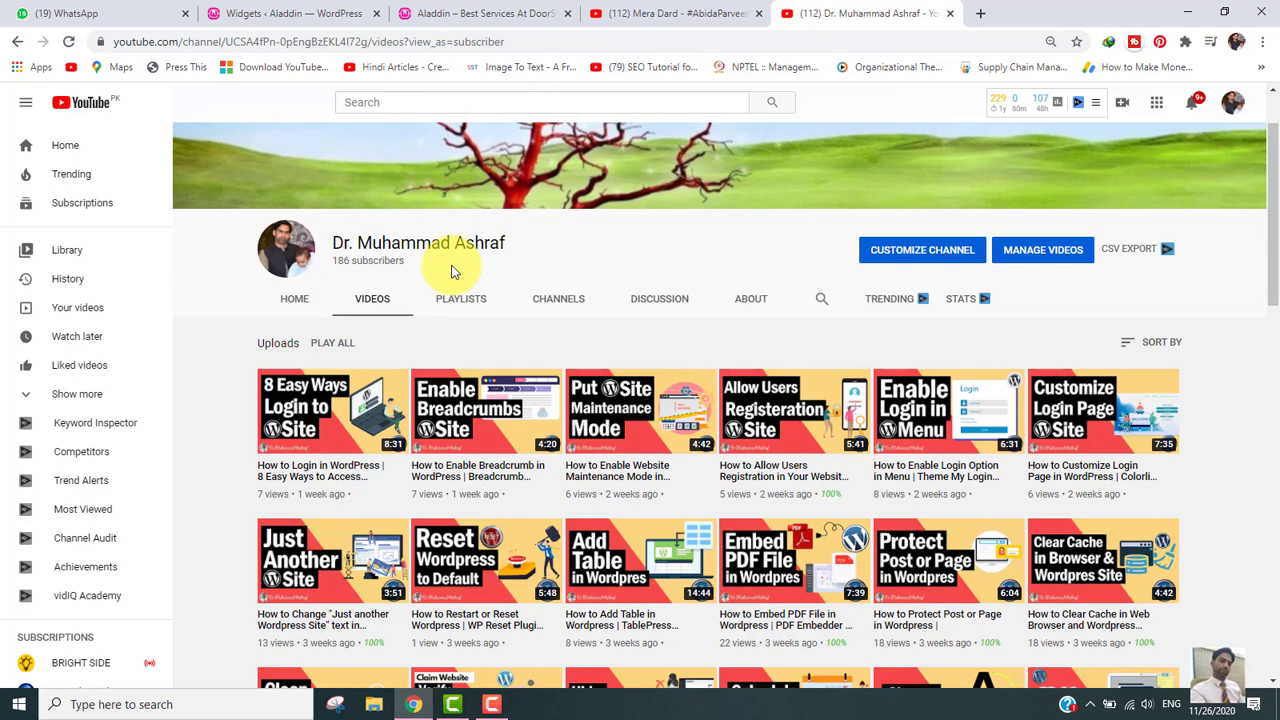
# - Return to the WordPress dashboard and search the plugin directory for "feeds for youtube"
pyautogui.click(286, 13)
pyautogui.click(51, 126)
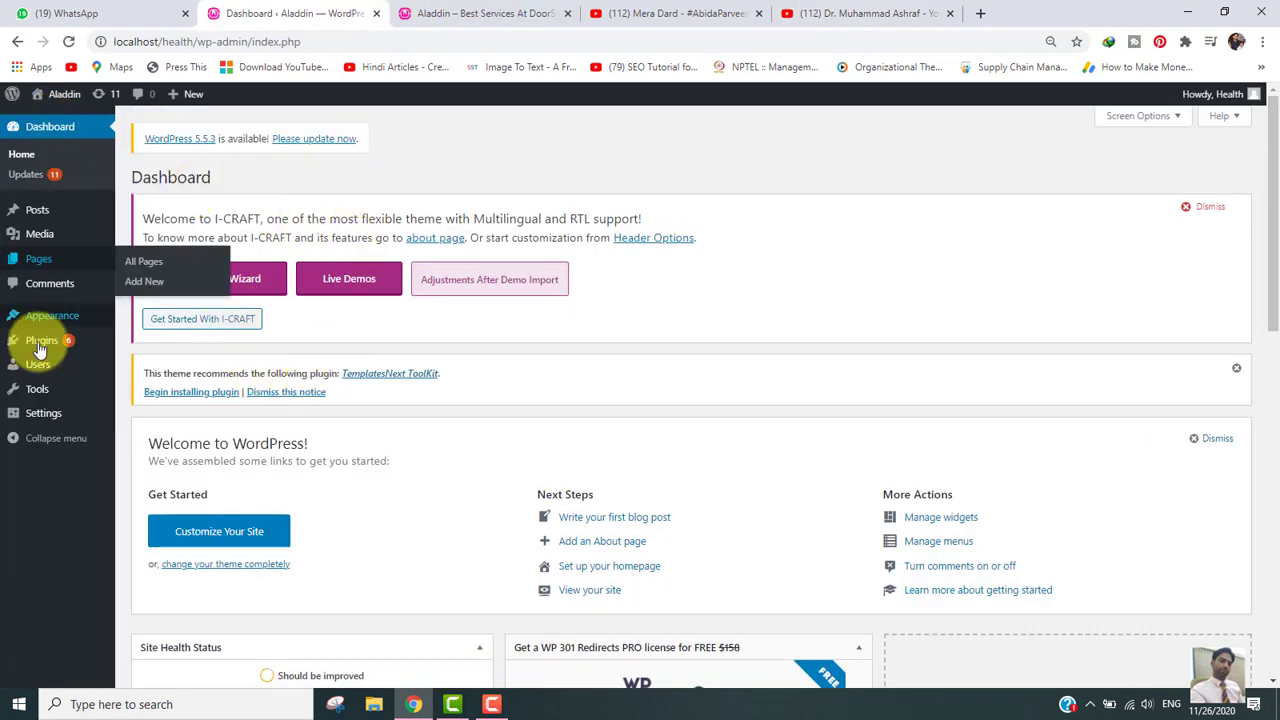
pyautogui.moveTo(29, 343)
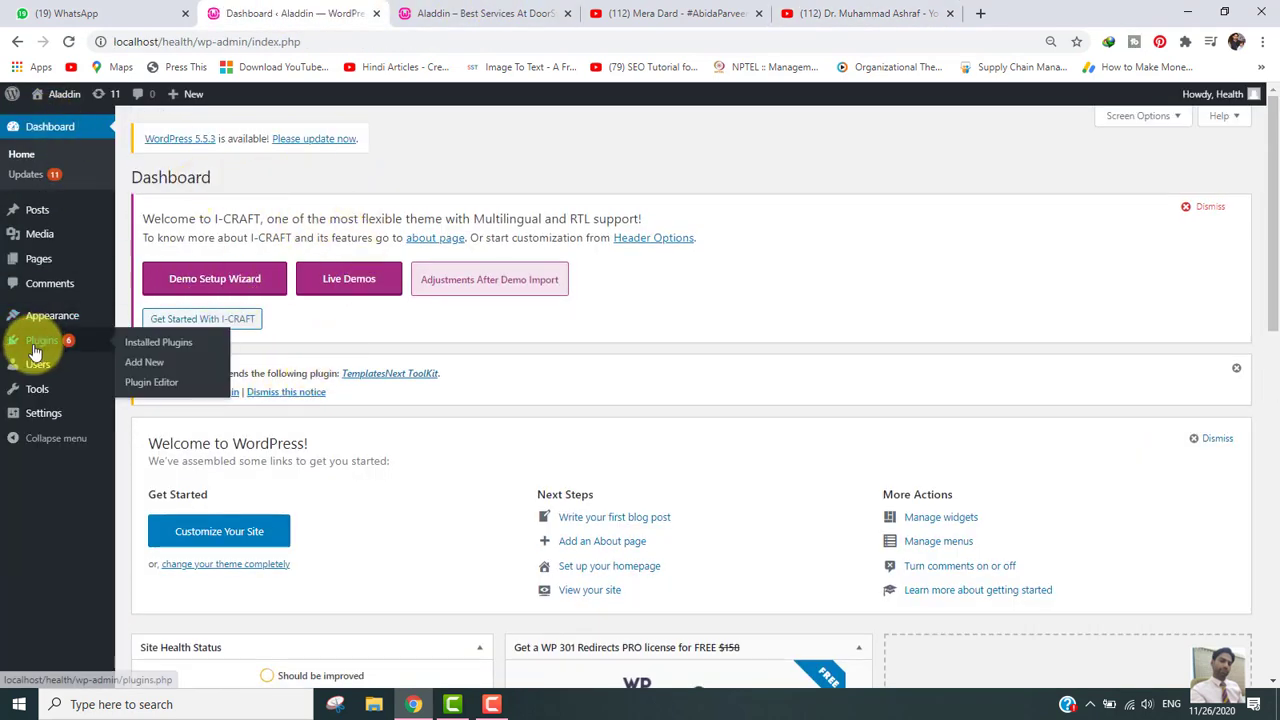
pyautogui.click(143, 364)
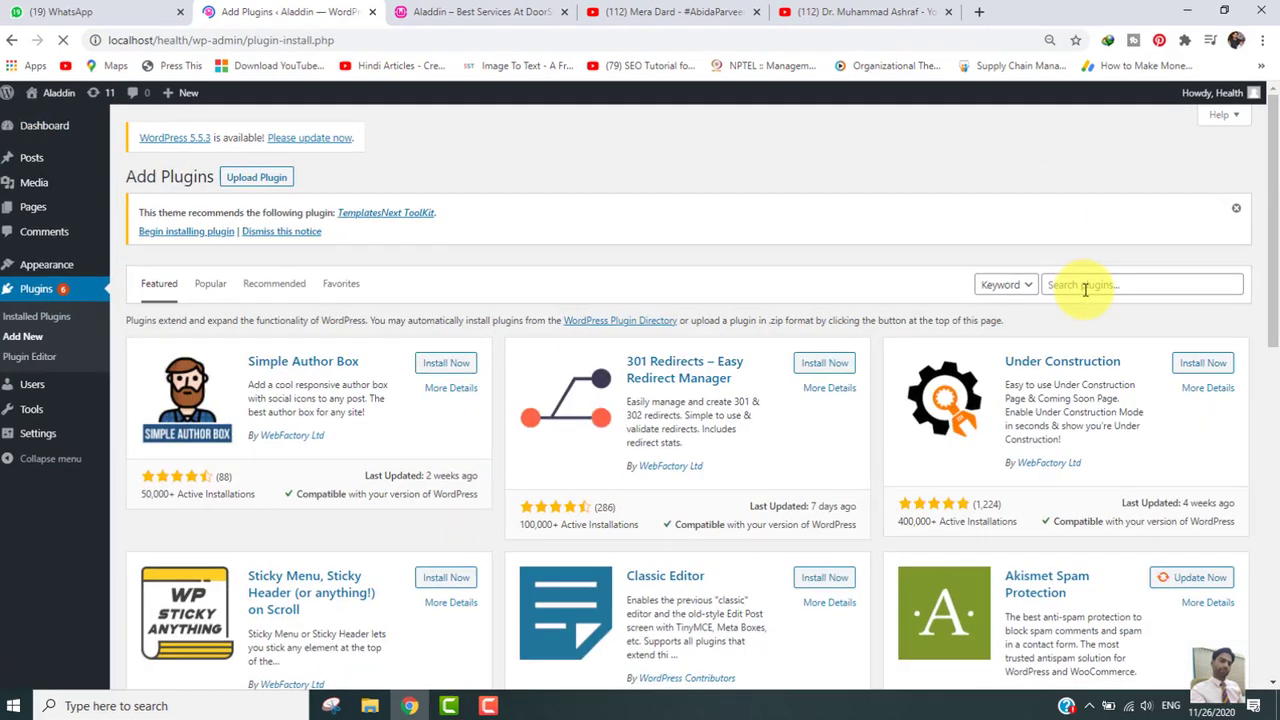
pyautogui.click(1086, 286)
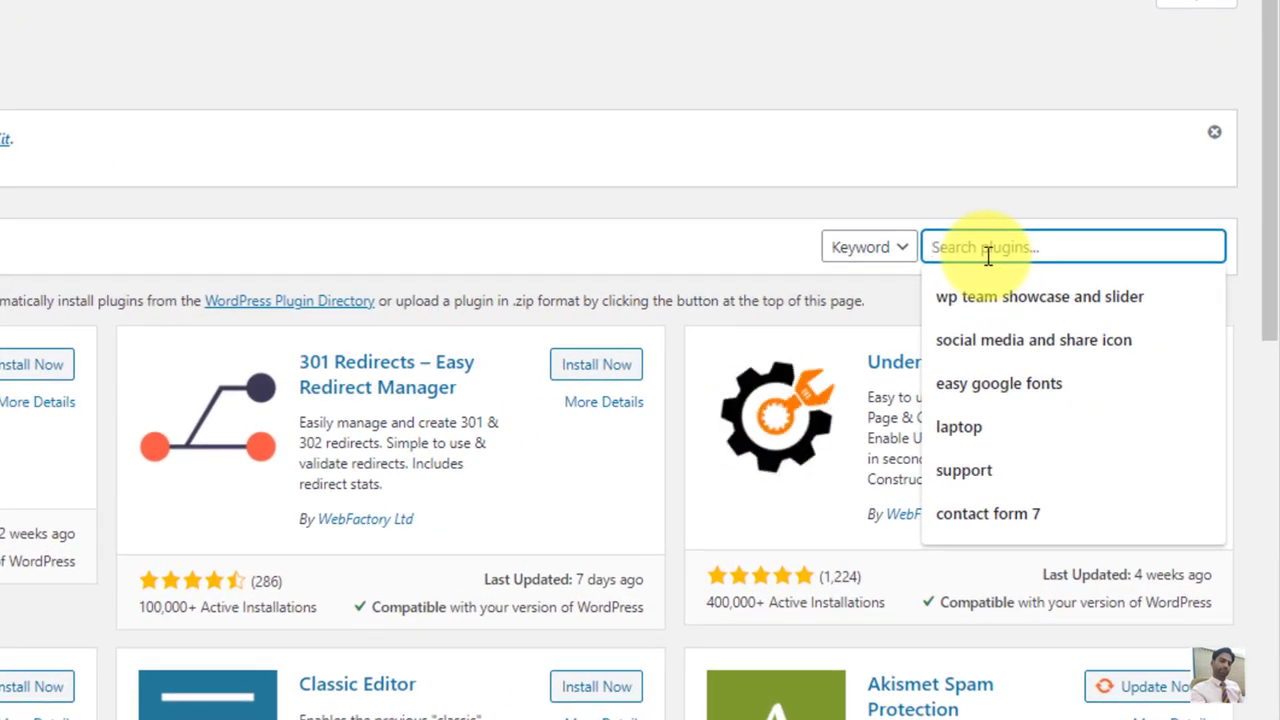
pyautogui.write('feeds fo')
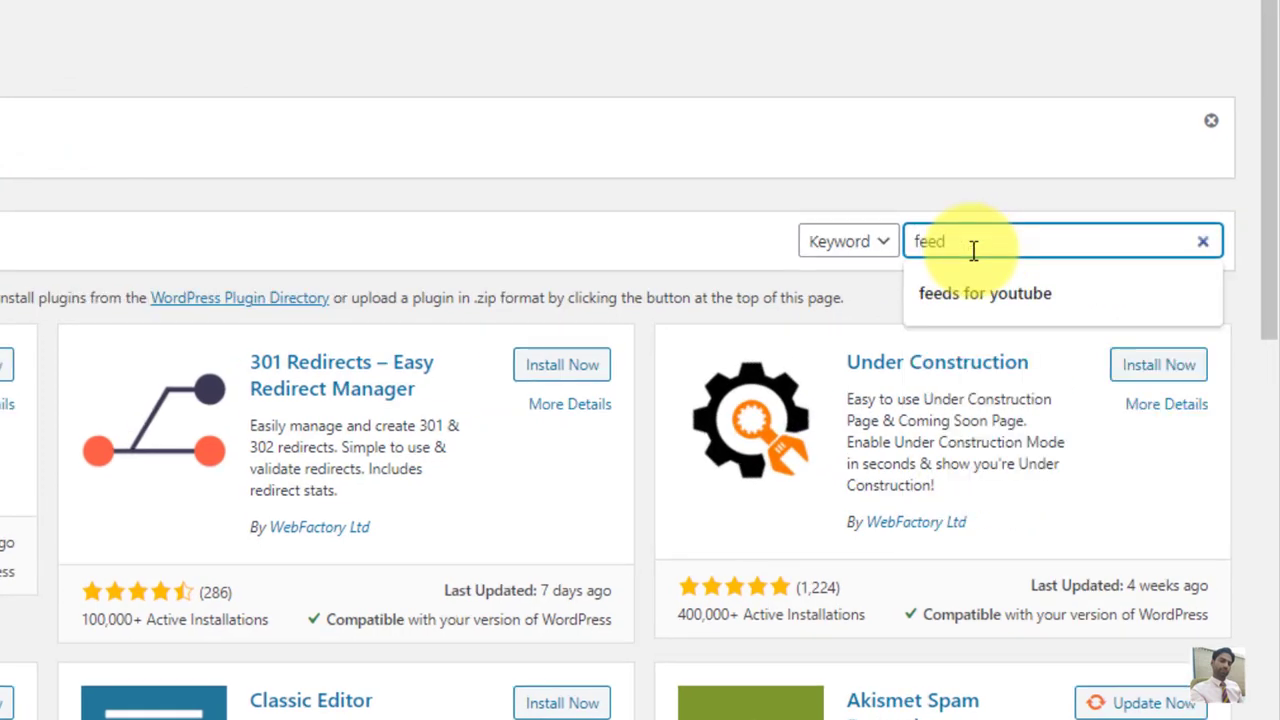
pyautogui.write('r youtube')
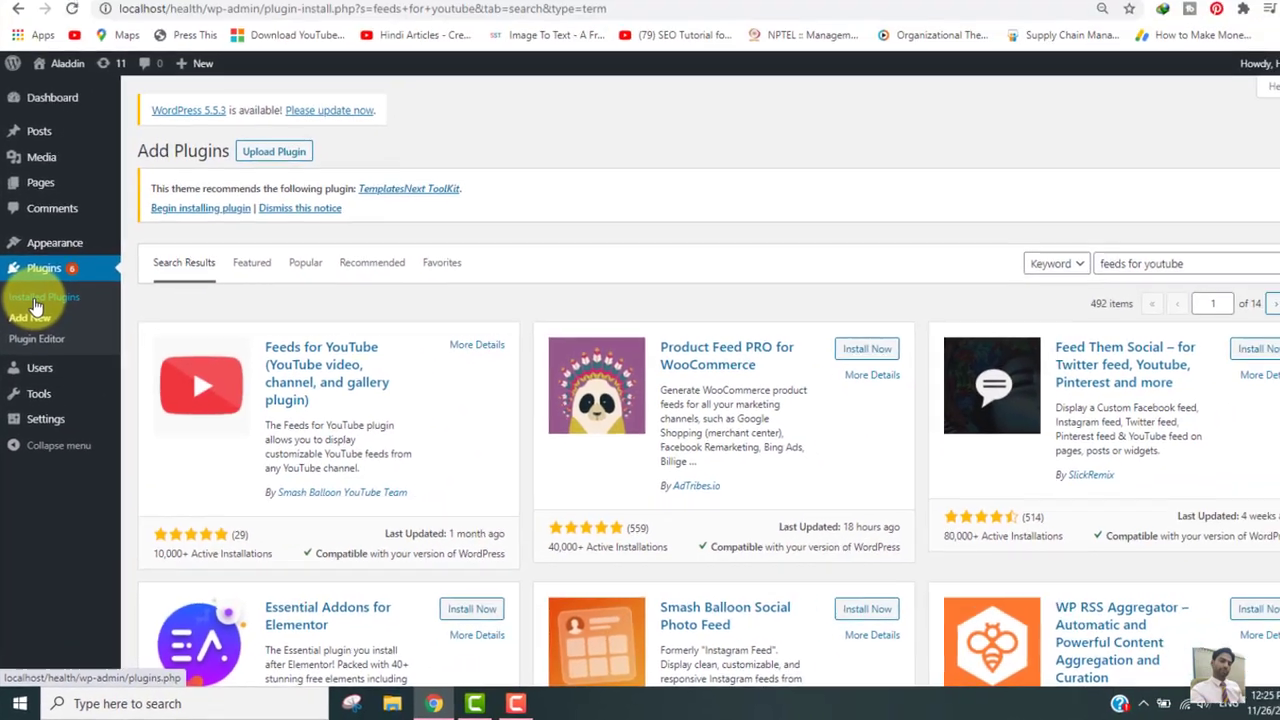
# - Activate the Feeds for YouTube plugin from the list of installed plugins
pyautogui.click(49, 164)
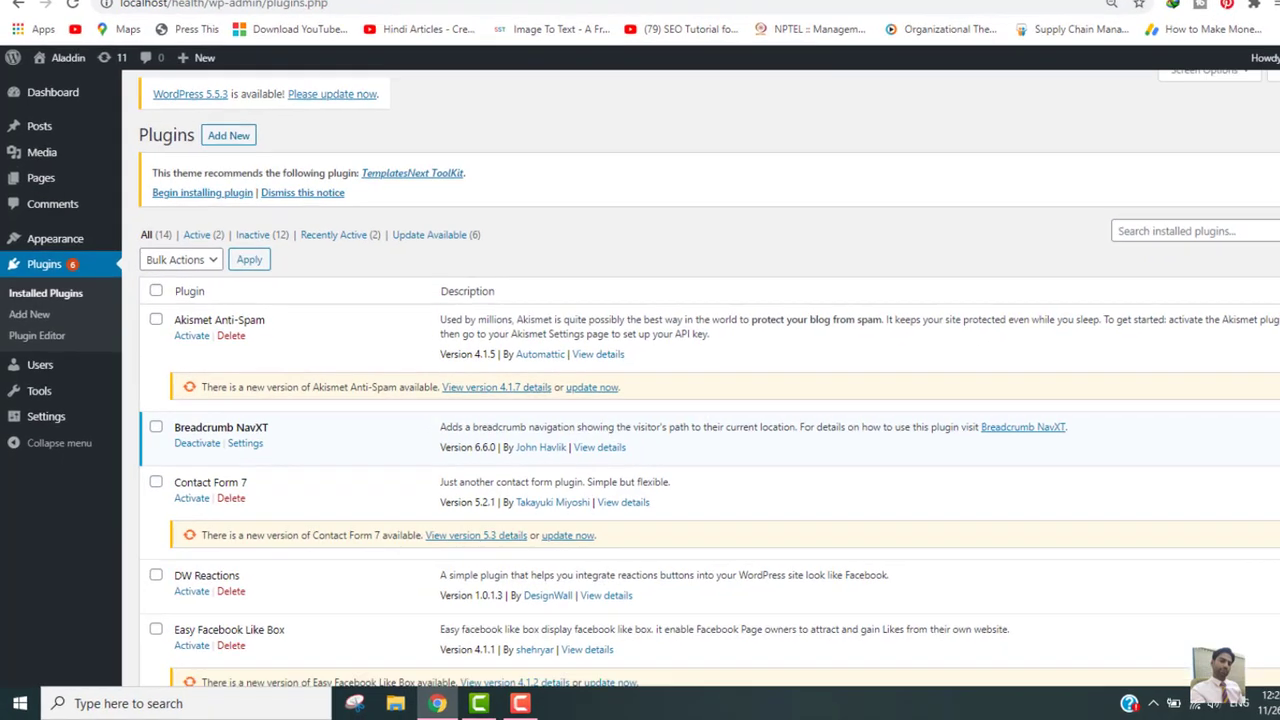
pyautogui.scroll(-3, 1276, 226)
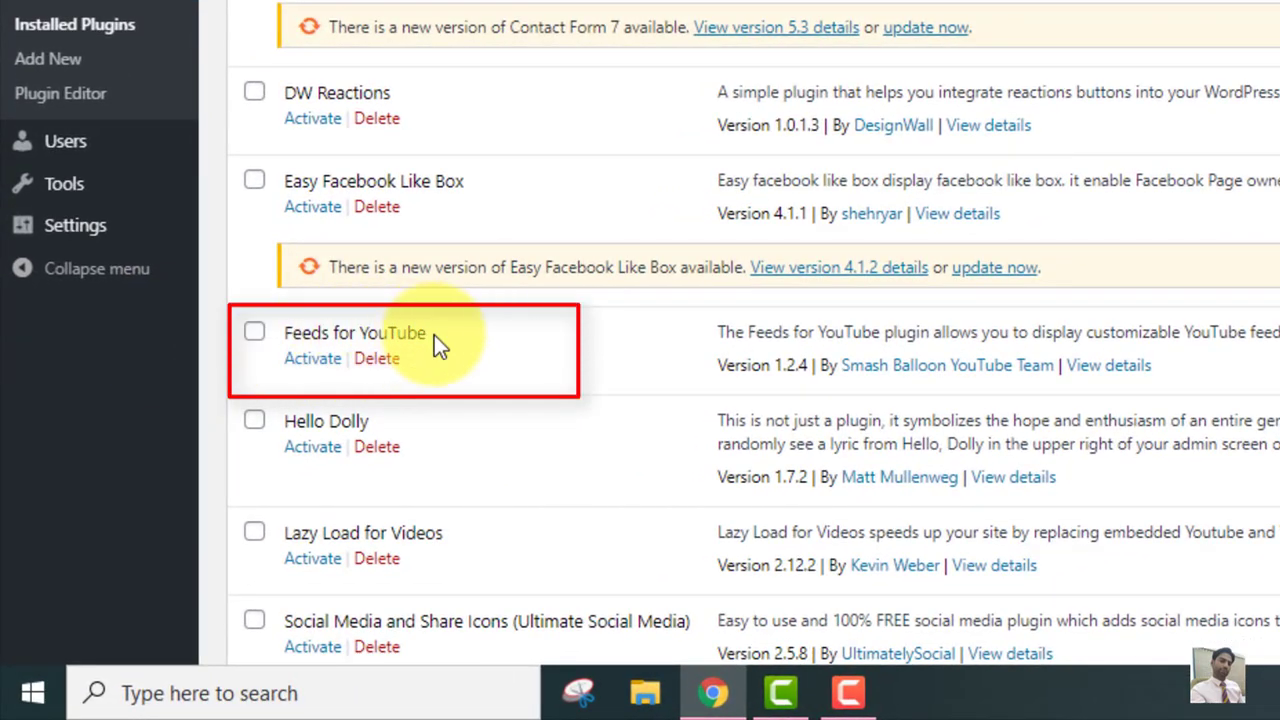
pyautogui.click(320, 360)
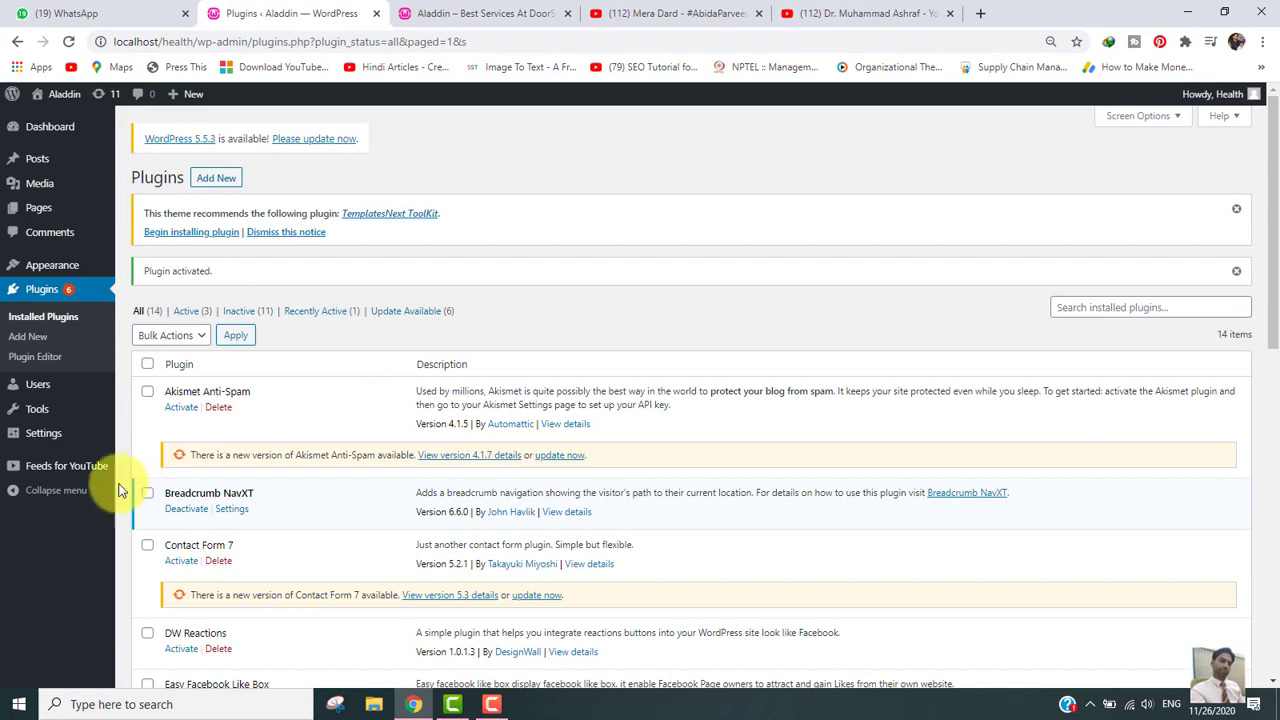
# - Open the Feeds for YouTube settings and connect the channel's Google account, allowing the plugin to view the YouTube account
pyautogui.moveTo(50, 467)
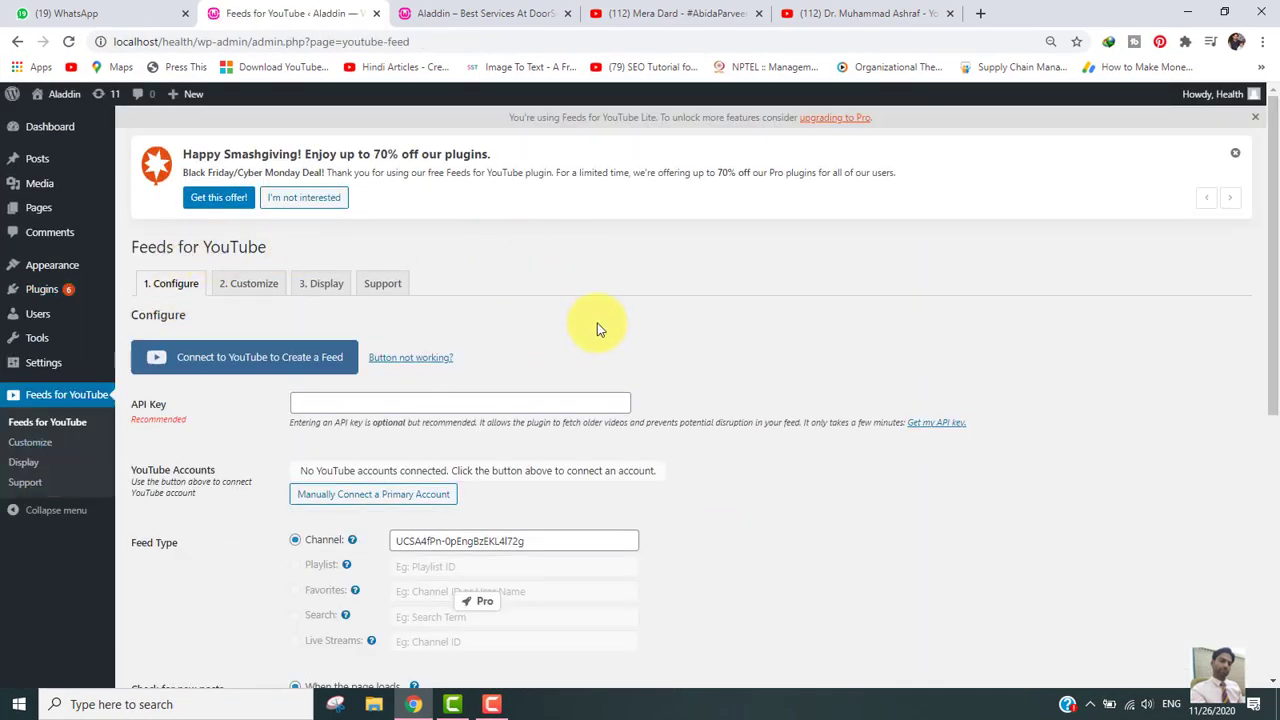
pyautogui.scroll(-1, 1275, 232)
pyautogui.moveTo(1277, 234)
pyautogui.mouseDown()
pyautogui.moveTo(1276, 294)
pyautogui.moveTo(1276, 214)
pyautogui.moveTo(1277, 248)
pyautogui.moveTo(1277, 237)
pyautogui.mouseUp()
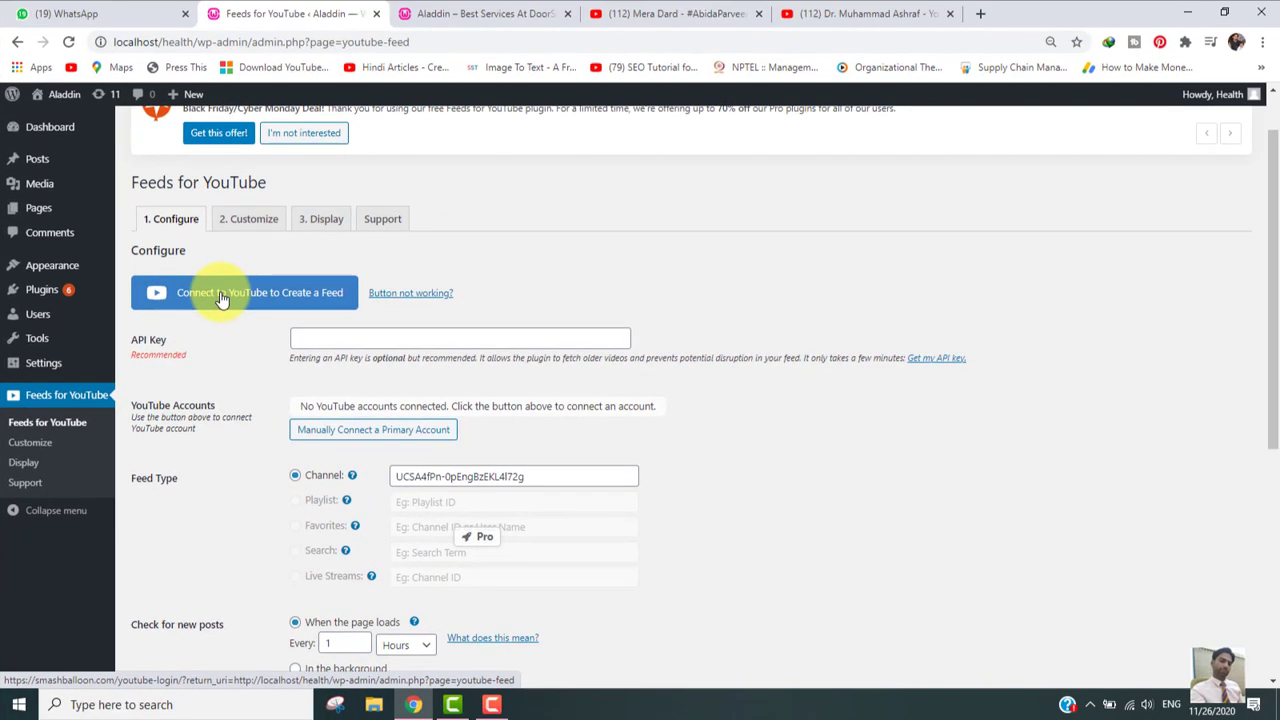
pyautogui.click(222, 299)
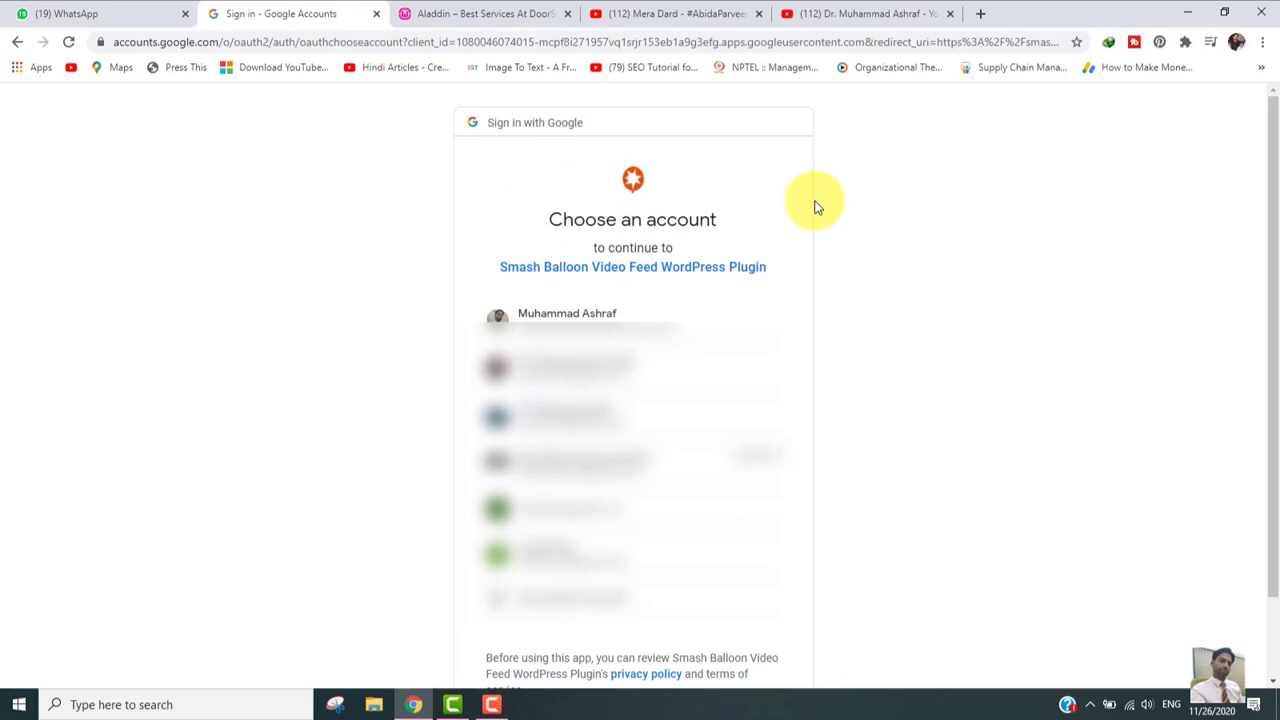
pyautogui.click(624, 365)
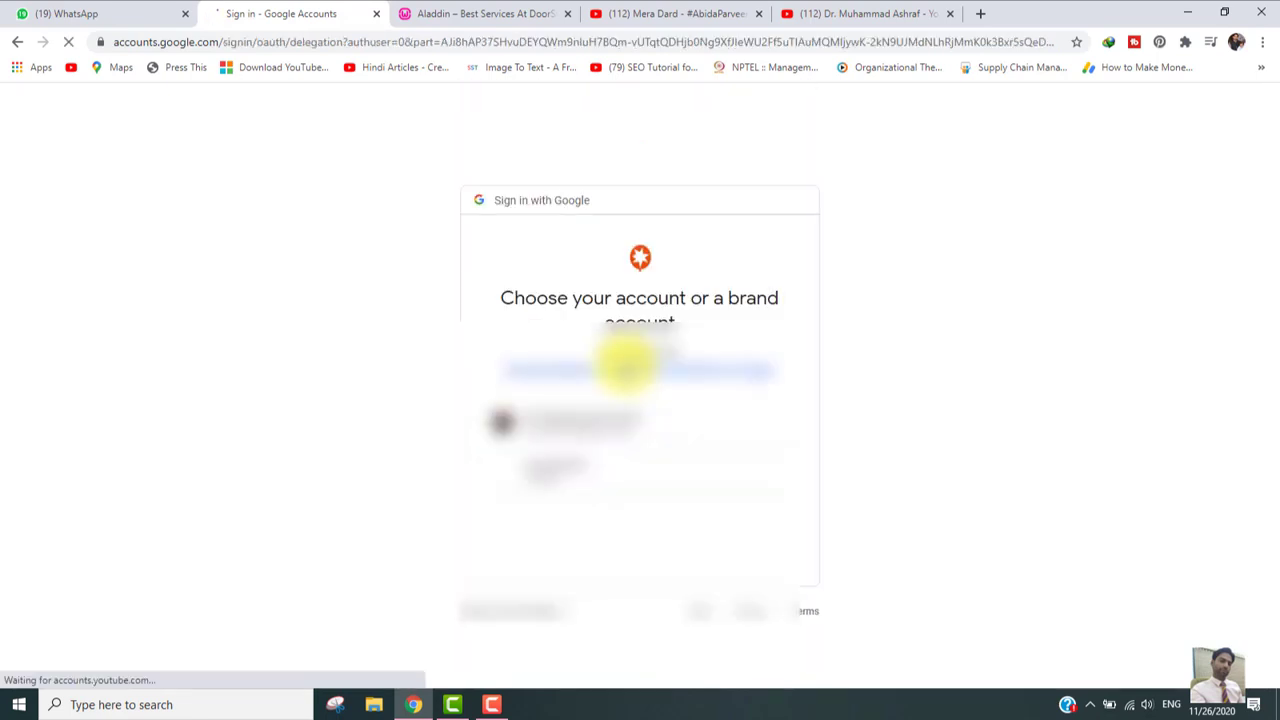
pyautogui.click(666, 434)
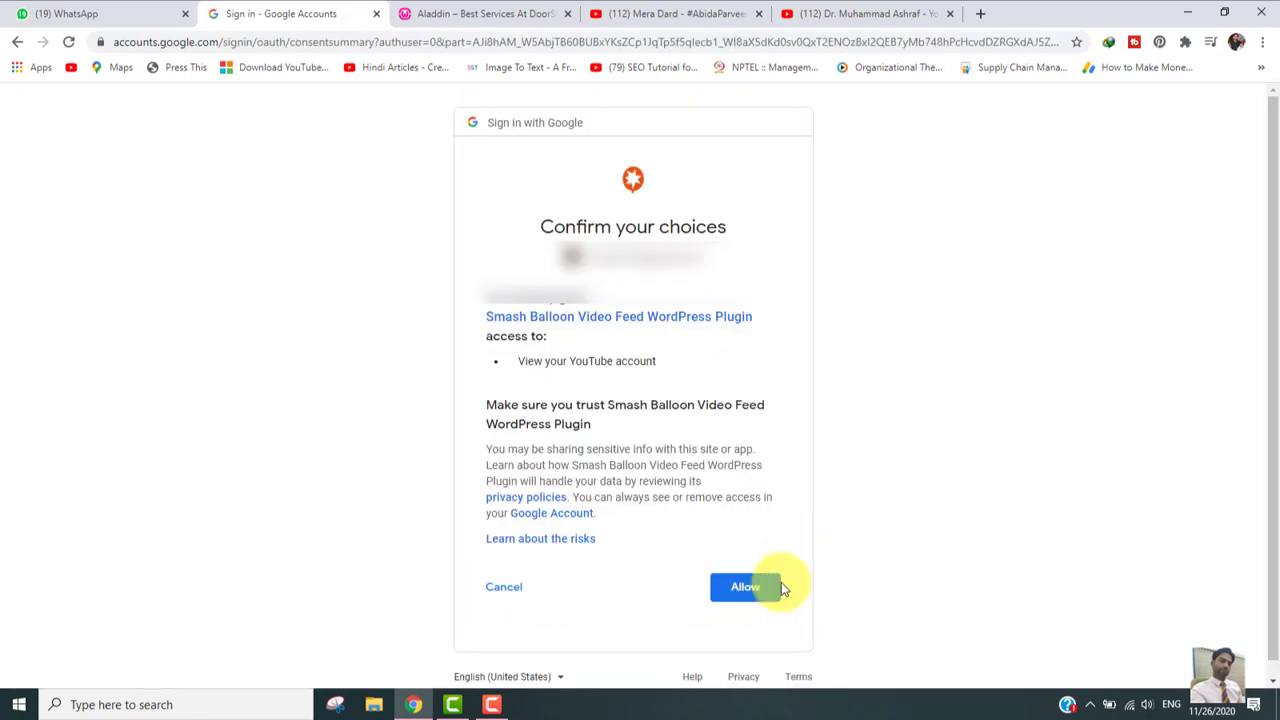
pyautogui.click(745, 590)
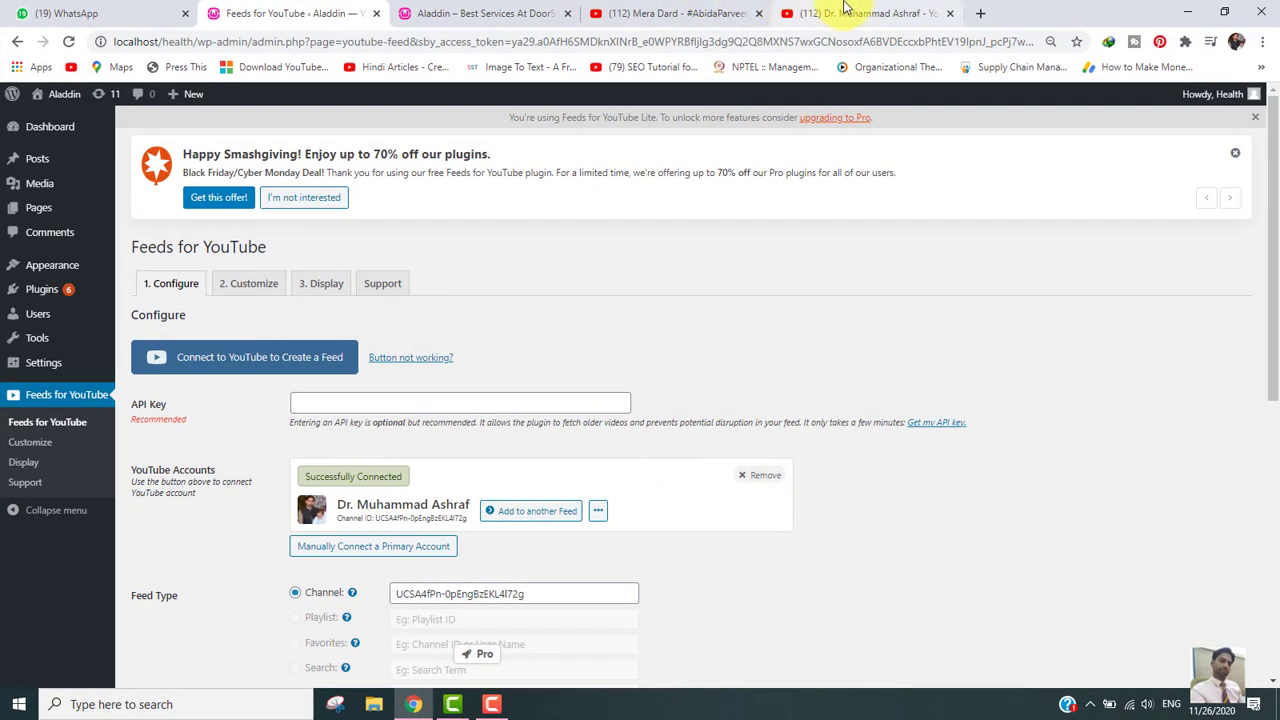
# - Compare the connected account with the YouTube channel page and review the feed type and new-post check settings
pyautogui.click(852, 12)
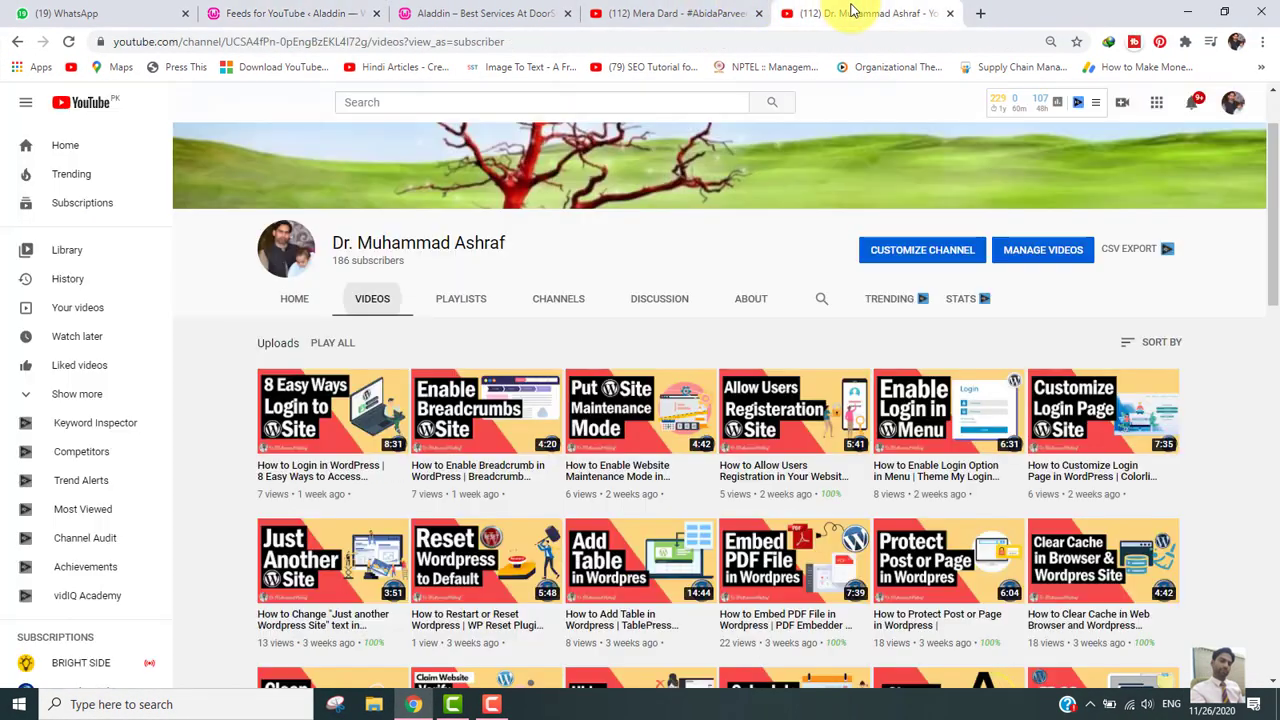
pyautogui.click(325, 14)
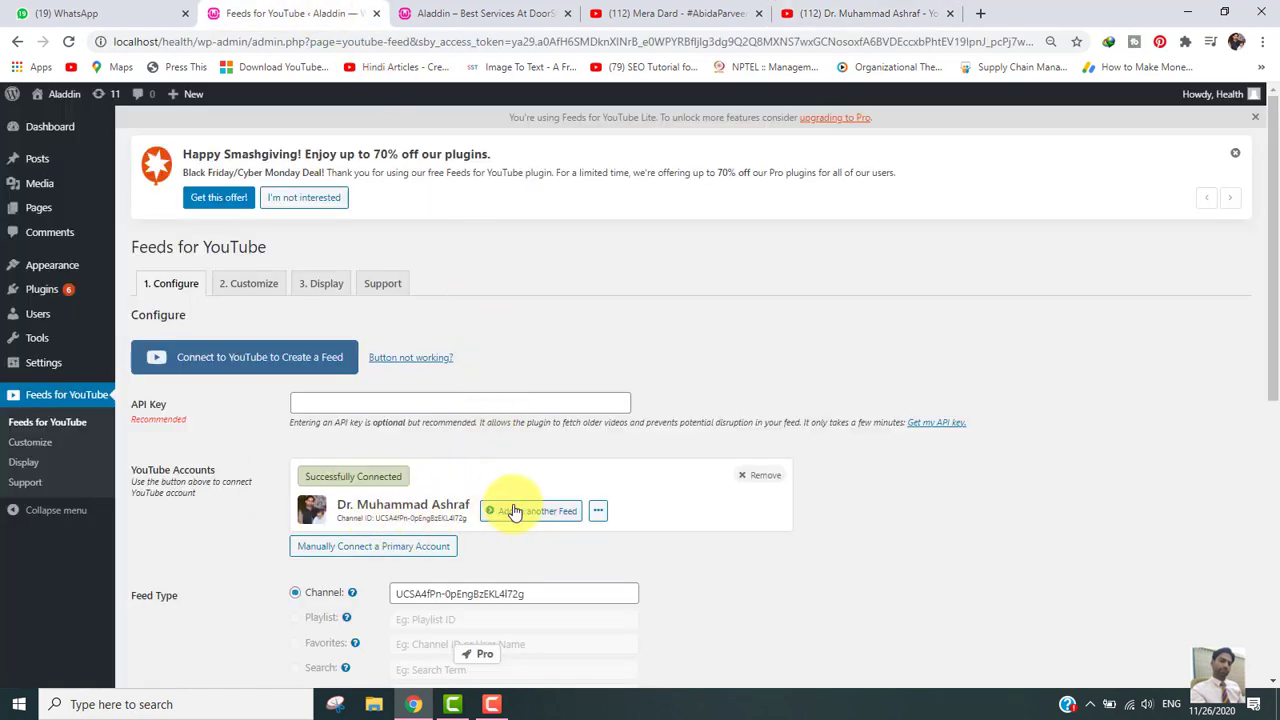
pyautogui.scroll(-3, 1265, 245)
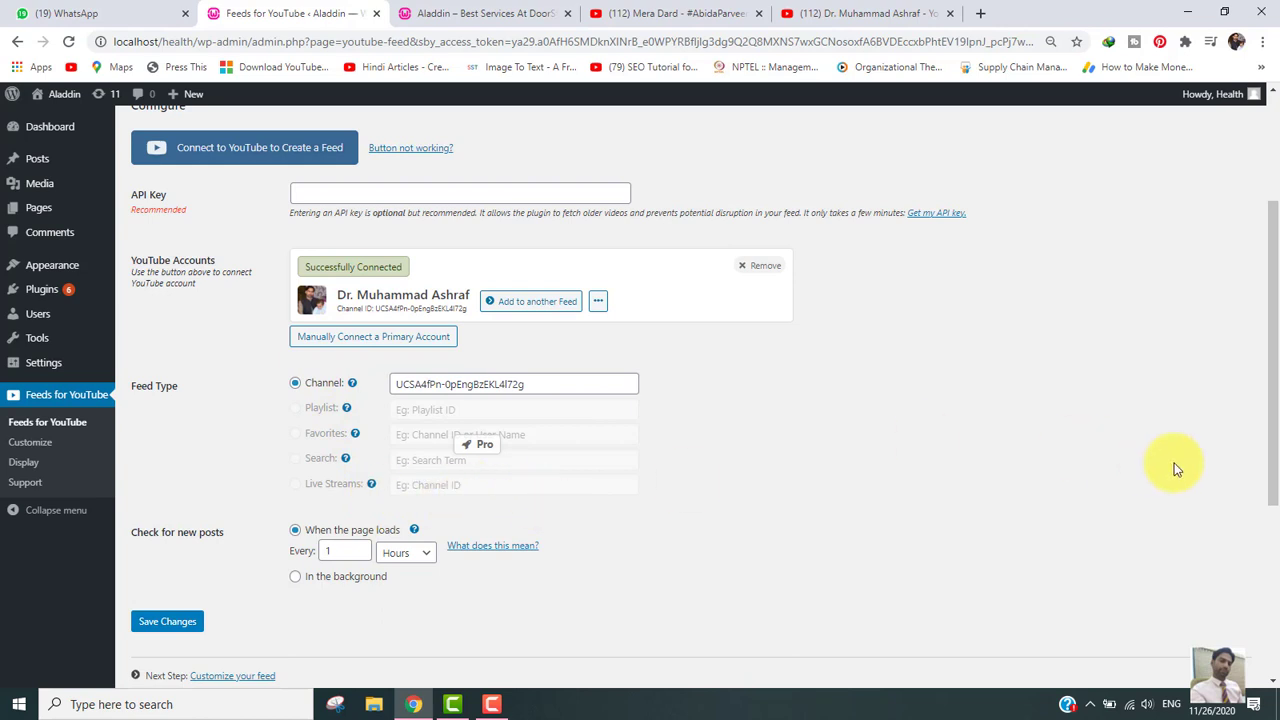
pyautogui.moveTo(1272, 451); pyautogui.dragTo(1276, 366)
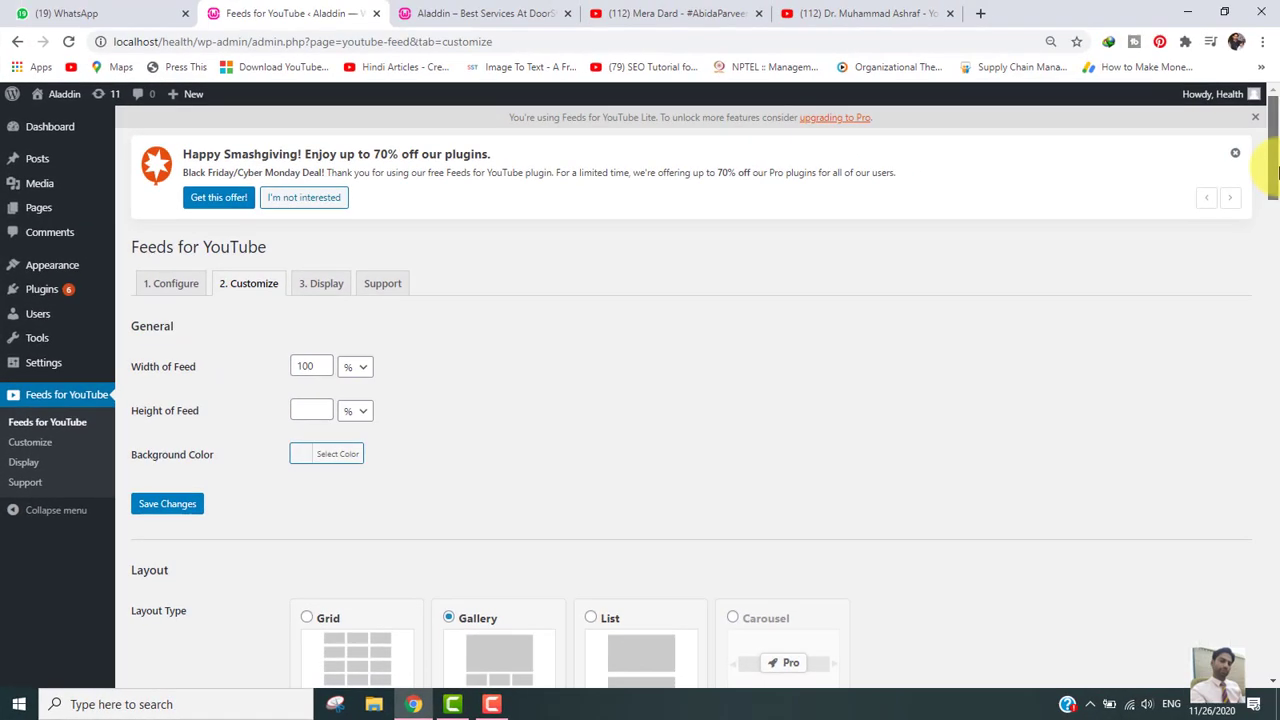
# - Customize the feed with the Grid layout, 12 videos and 6 px spacing between videos, and save the changes
pyautogui.scroll(-3, 1270, 172)
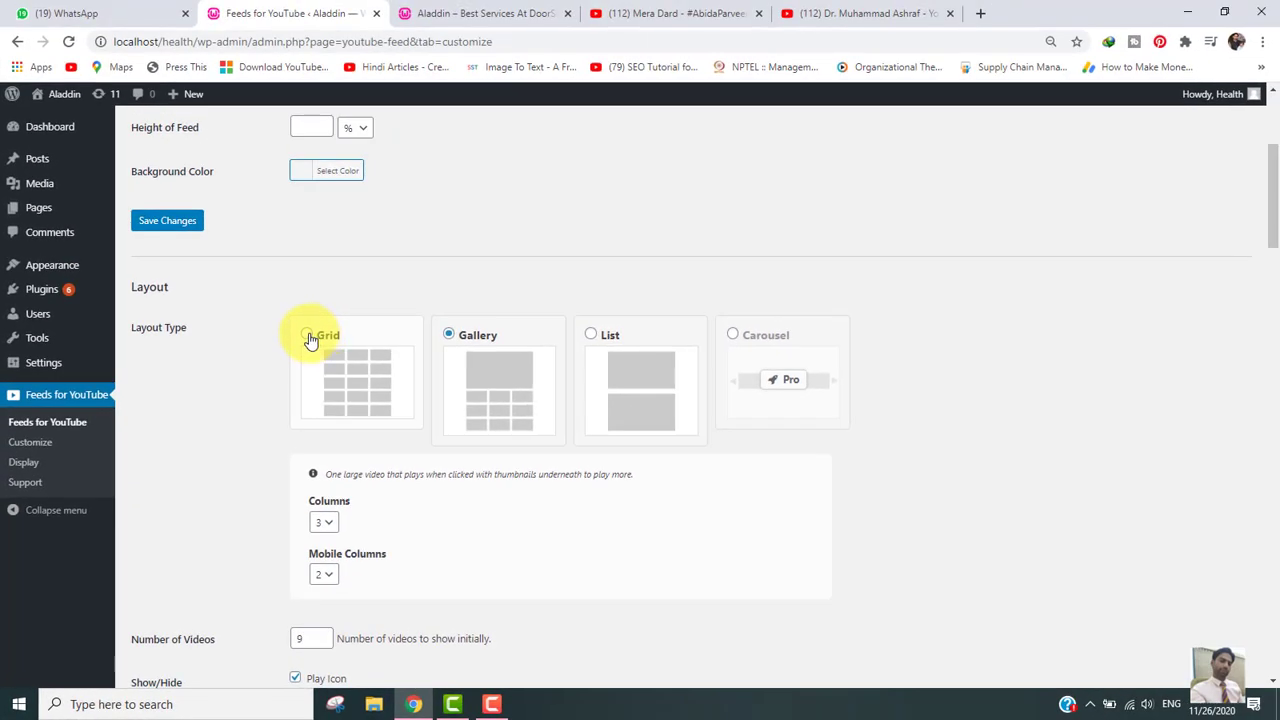
pyautogui.click(308, 336)
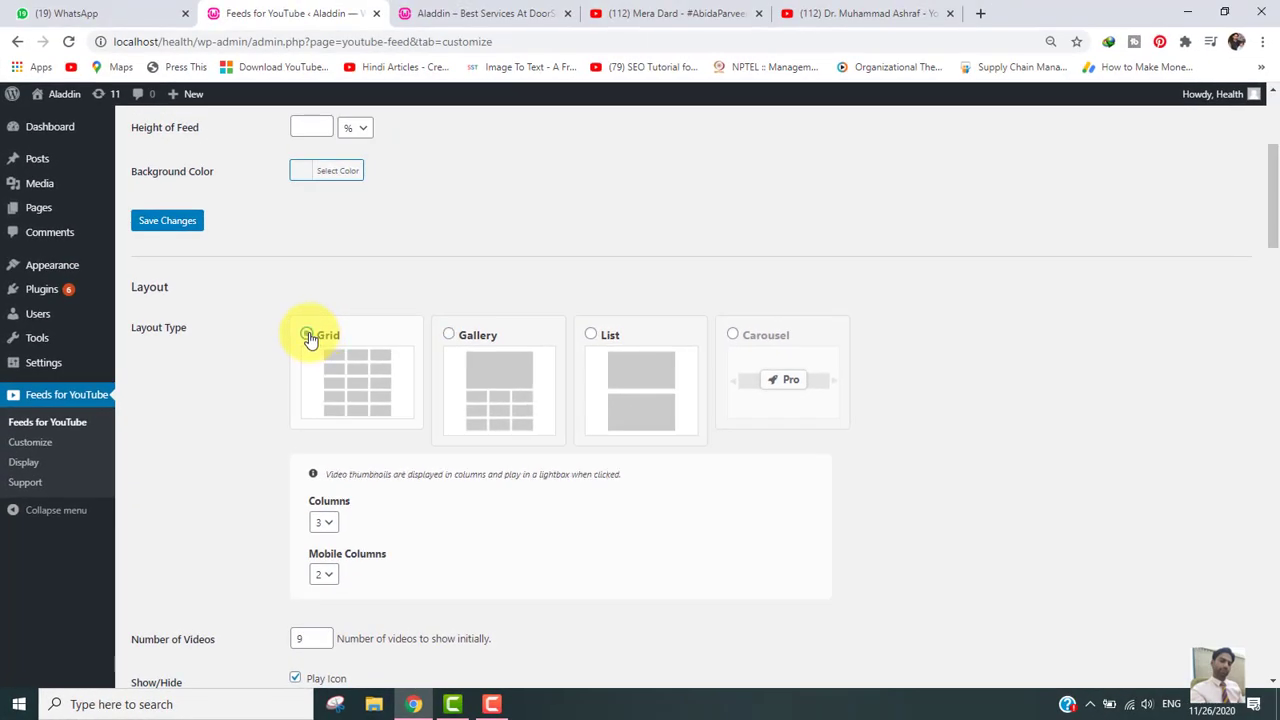
pyautogui.moveTo(1277, 247); pyautogui.dragTo(1266, 320)
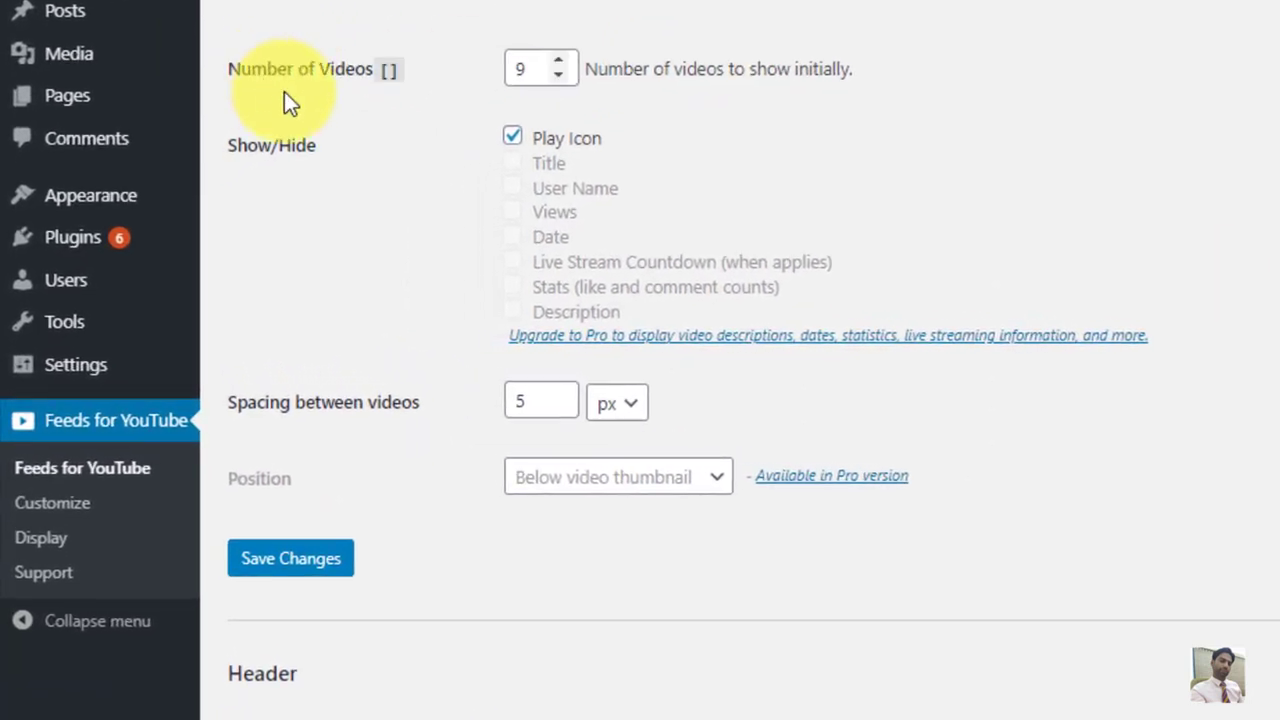
pyautogui.click(556, 63)
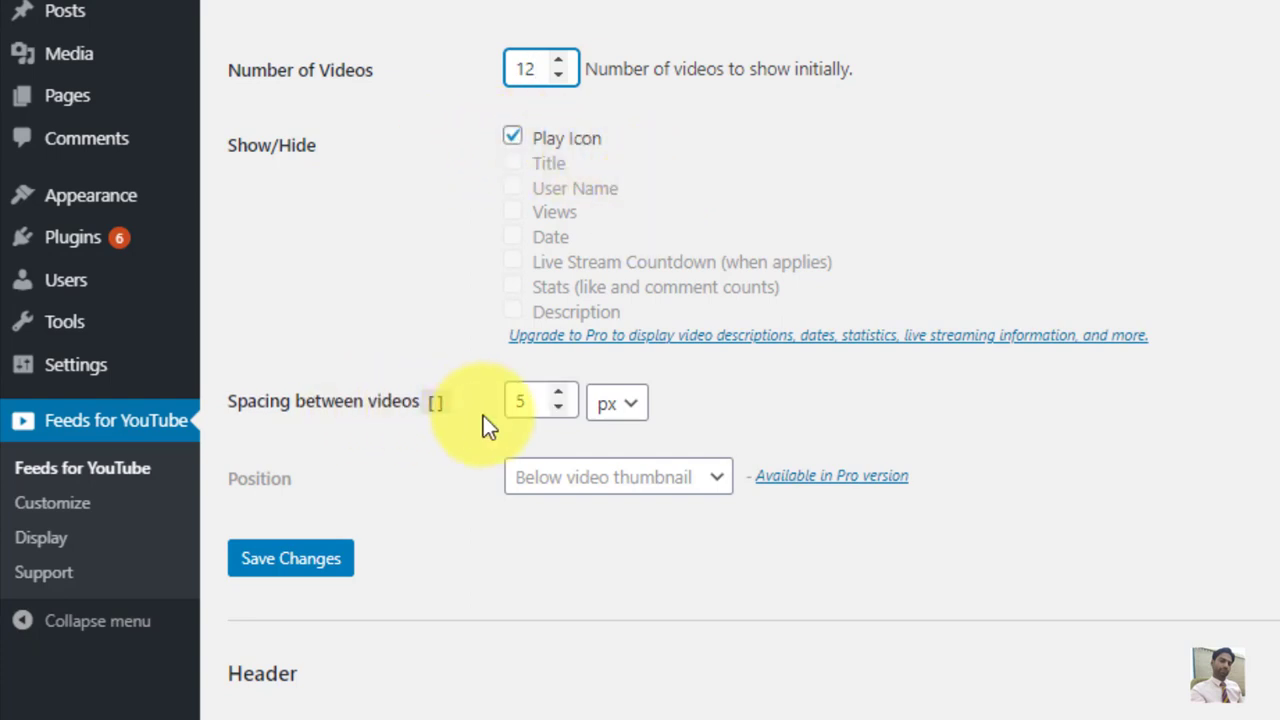
pyautogui.click(561, 393)
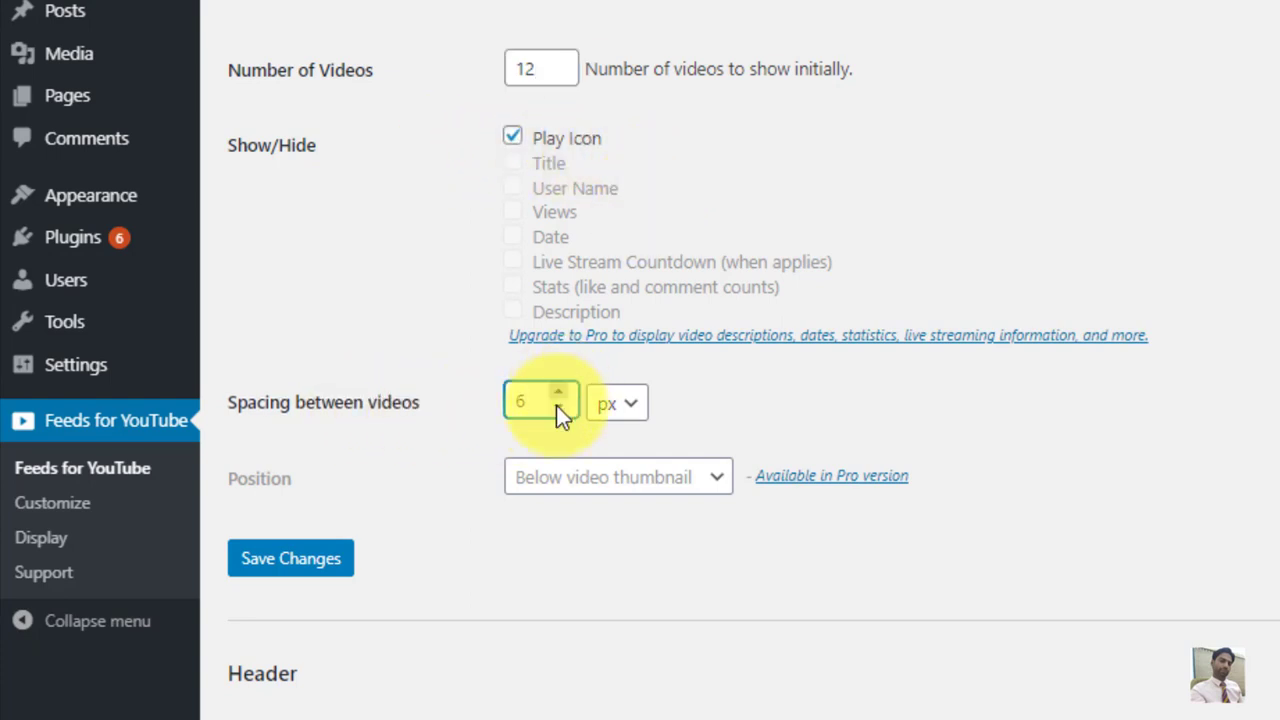
pyautogui.click(290, 562)
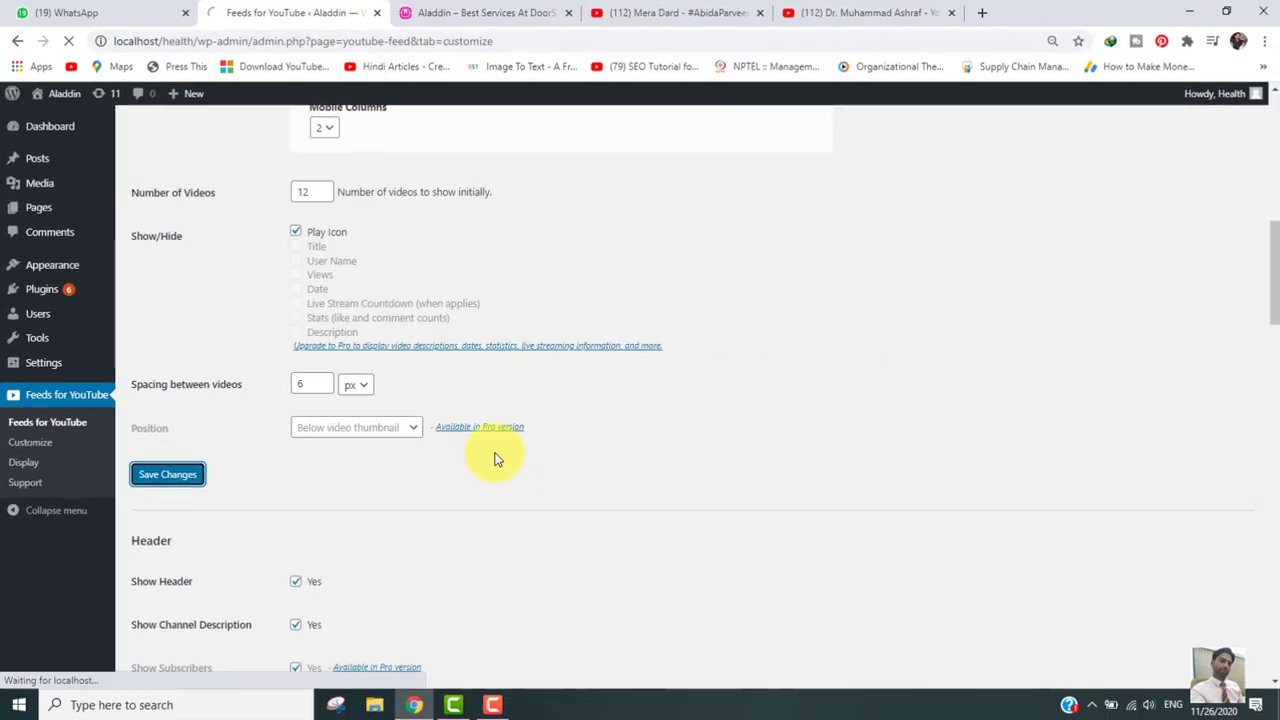
# - Review the remaining feed options, choose "Play automatically (desktop only)" for video playback, and save the changes
pyautogui.moveTo(1275, 175); pyautogui.dragTo(1274, 363)
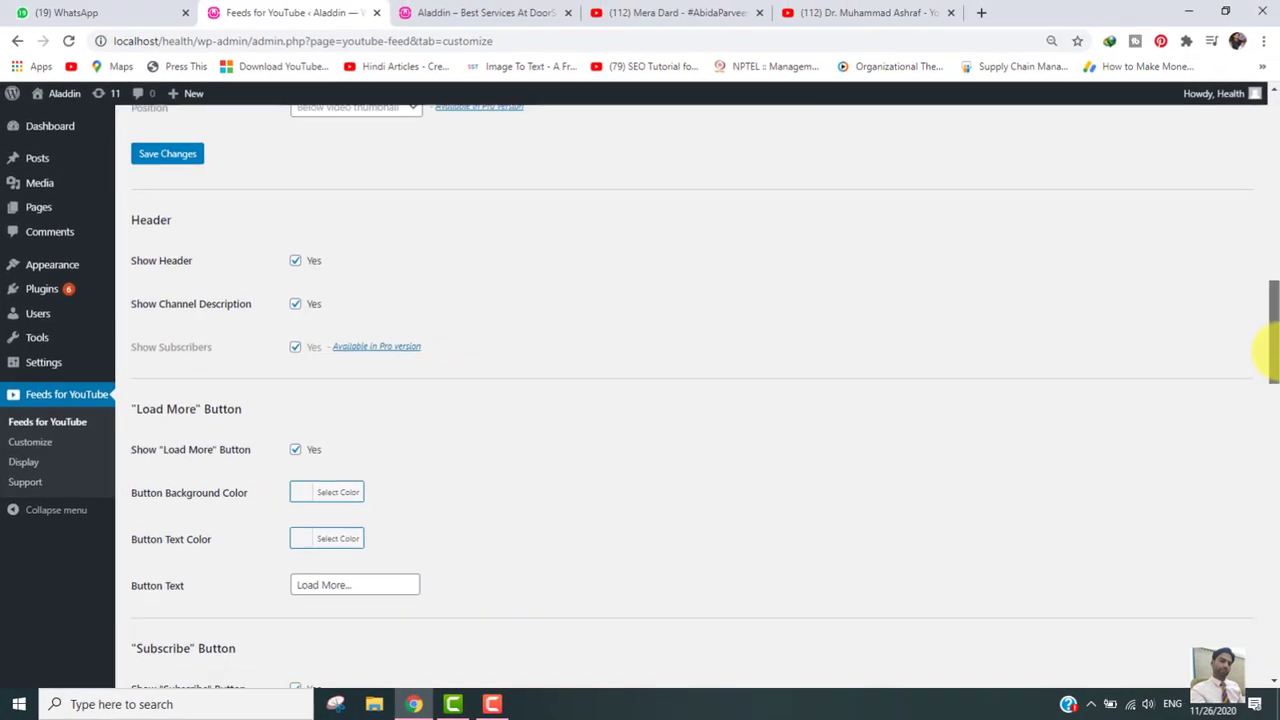
pyautogui.scroll(-5, 1268, 350)
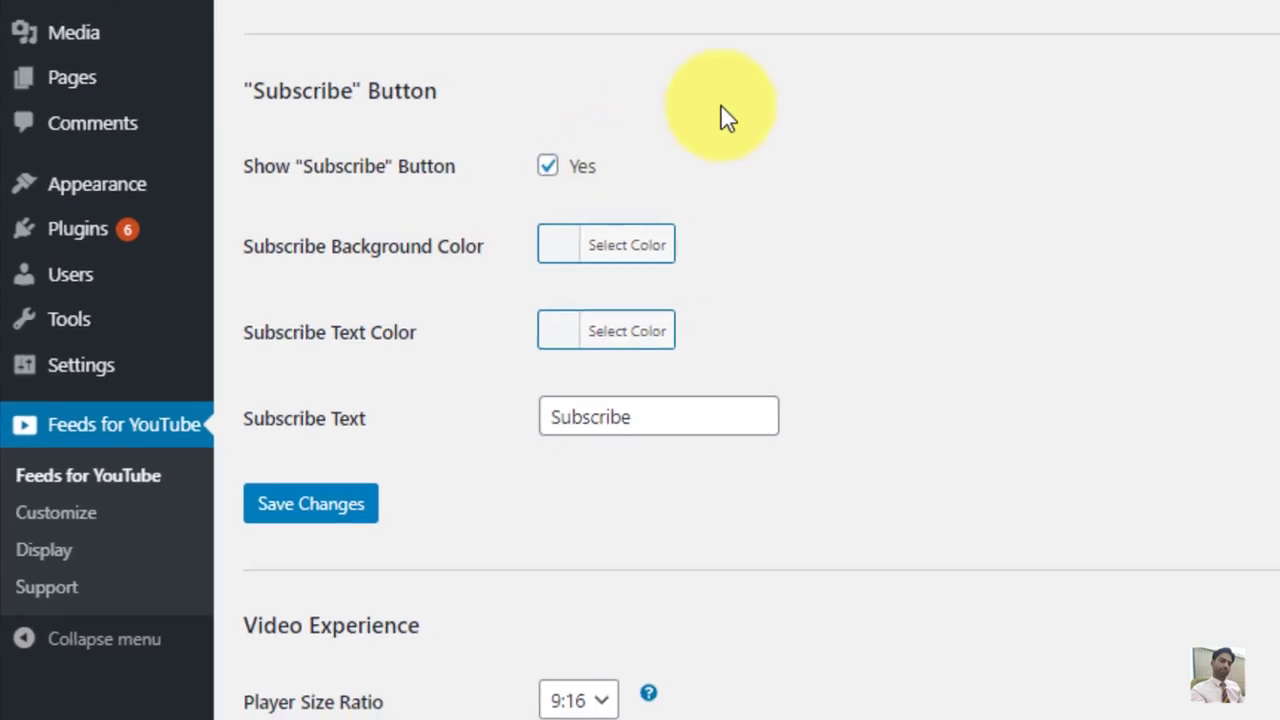
pyautogui.moveTo(1271, 368); pyautogui.dragTo(1275, 455)
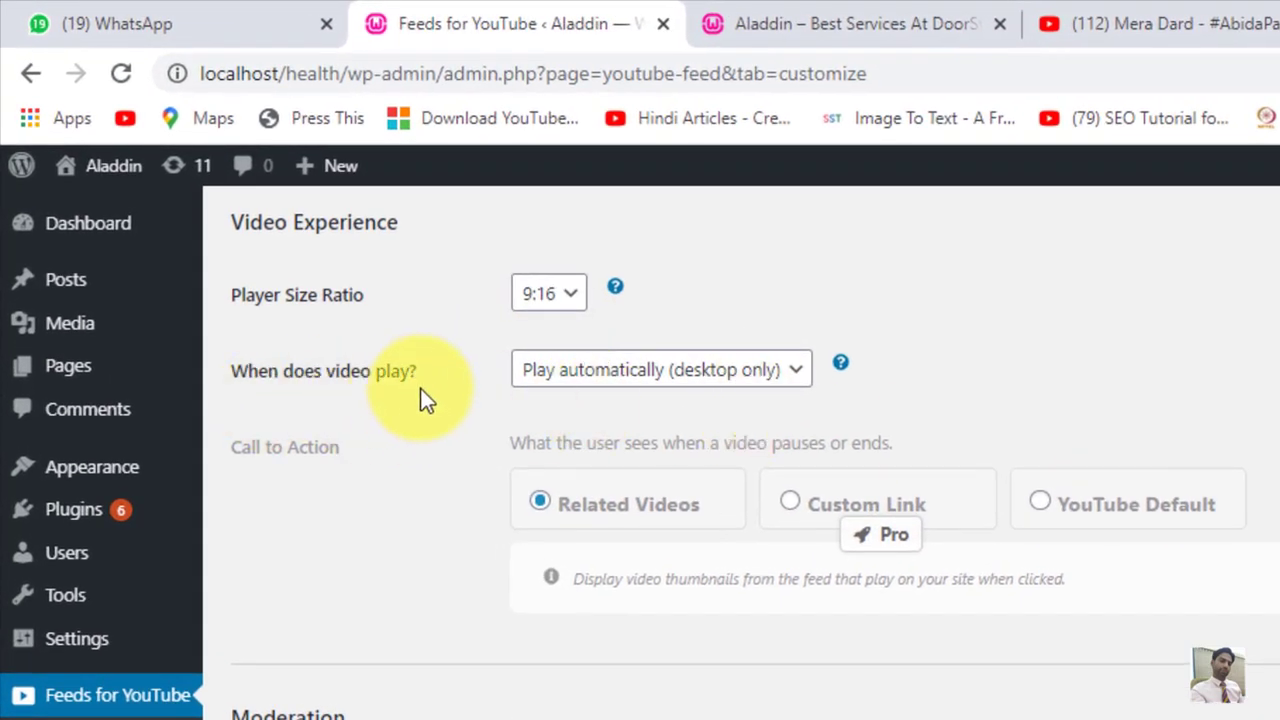
pyautogui.click(718, 378)
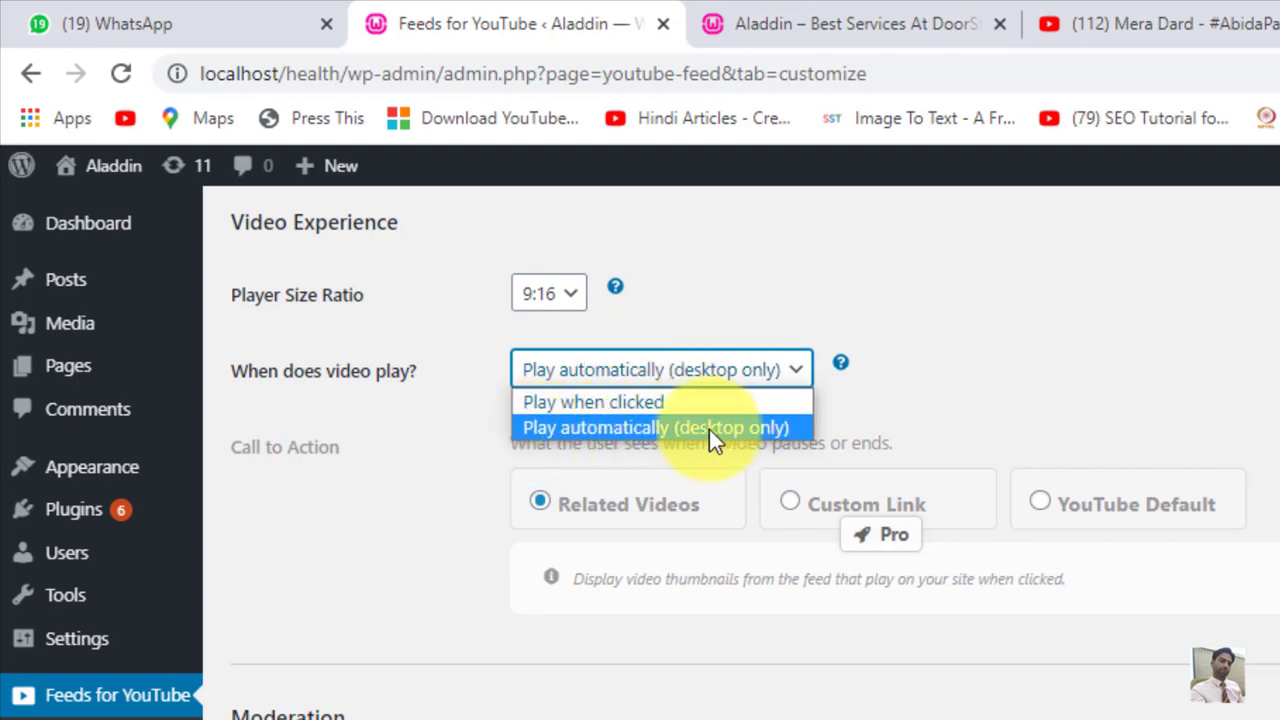
pyautogui.click(692, 427)
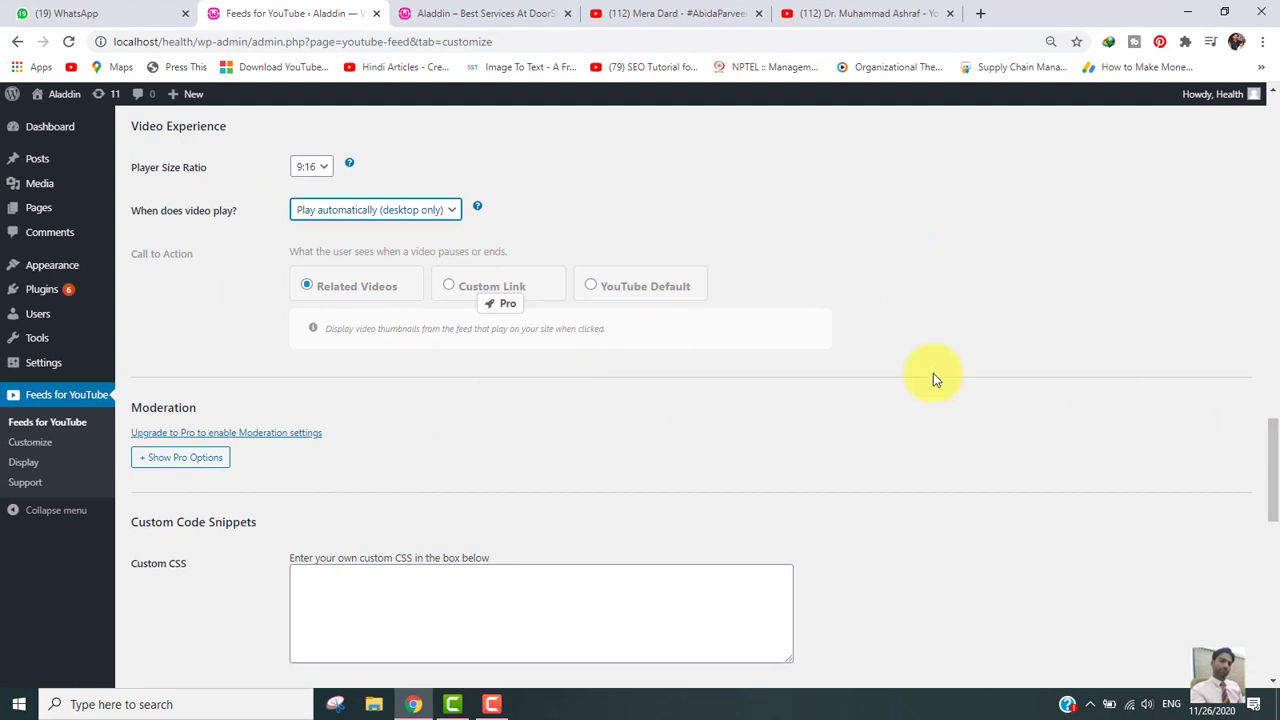
pyautogui.moveTo(1276, 472); pyautogui.dragTo(1270, 583)
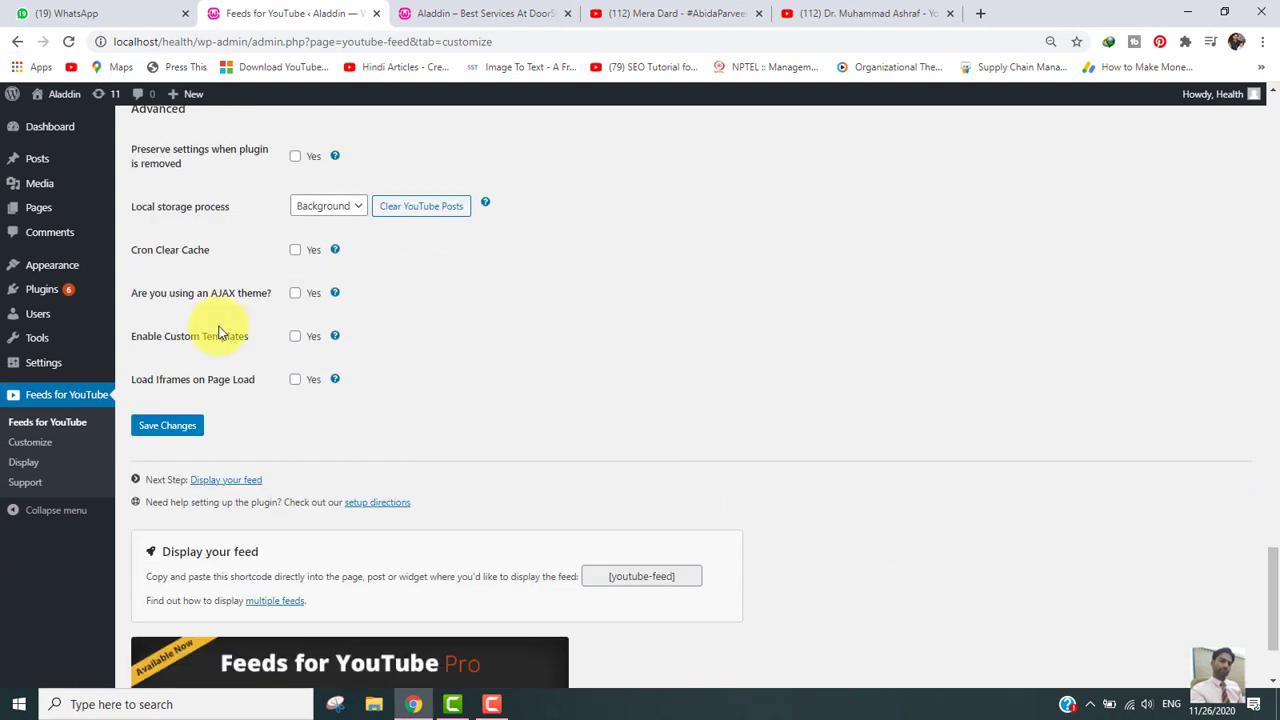
pyautogui.click(167, 430)
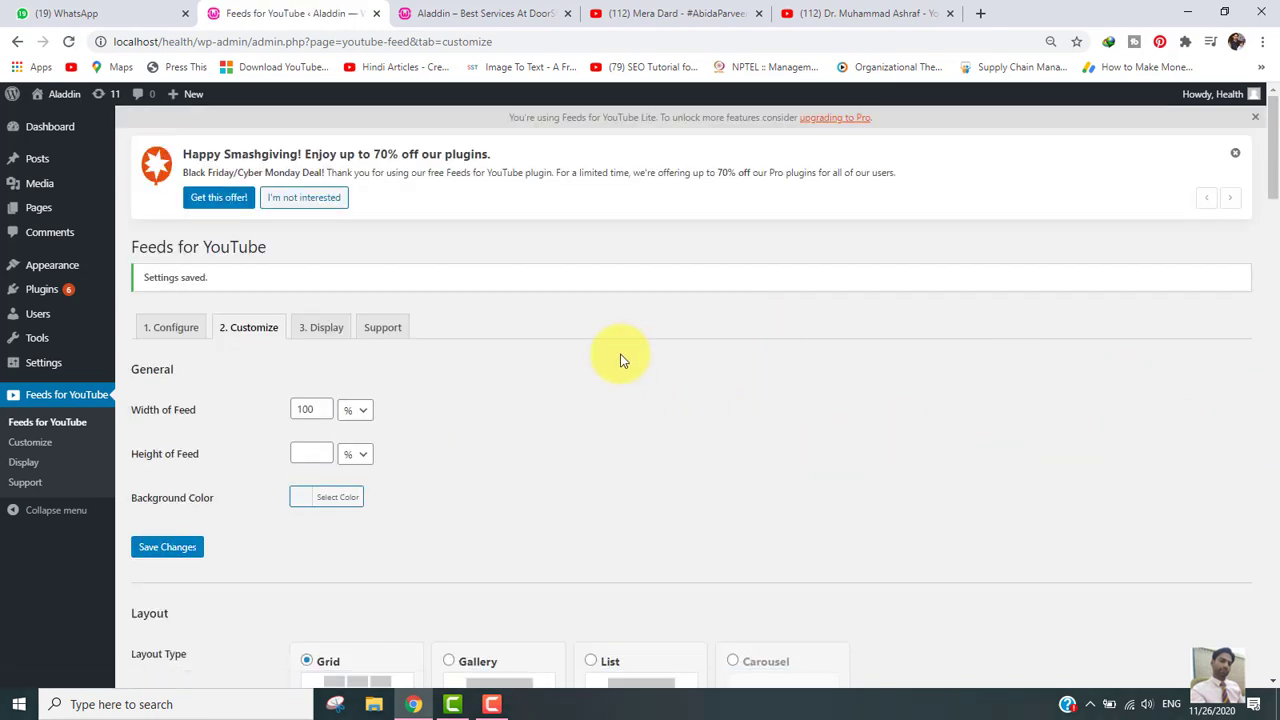
# - Copy the [youtube-feed] shortcode from the display settings and look over the plugin's support information
pyautogui.click(330, 330)
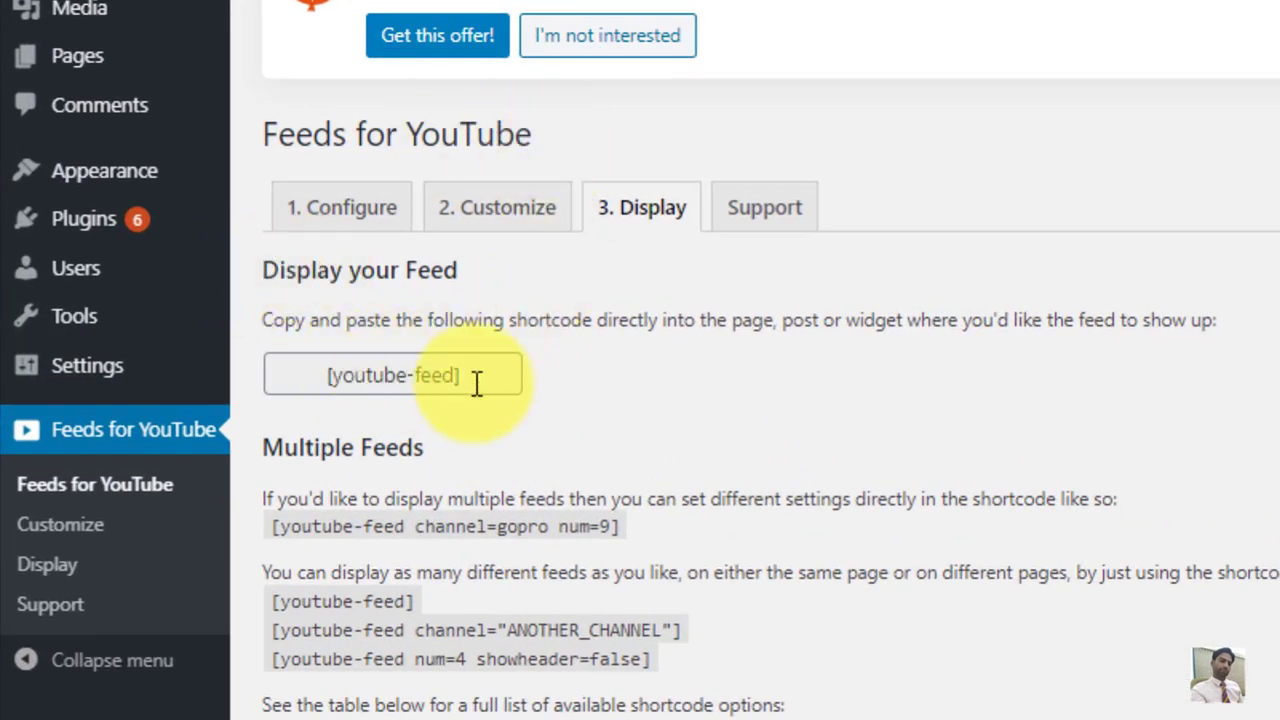
pyautogui.click(466, 377)
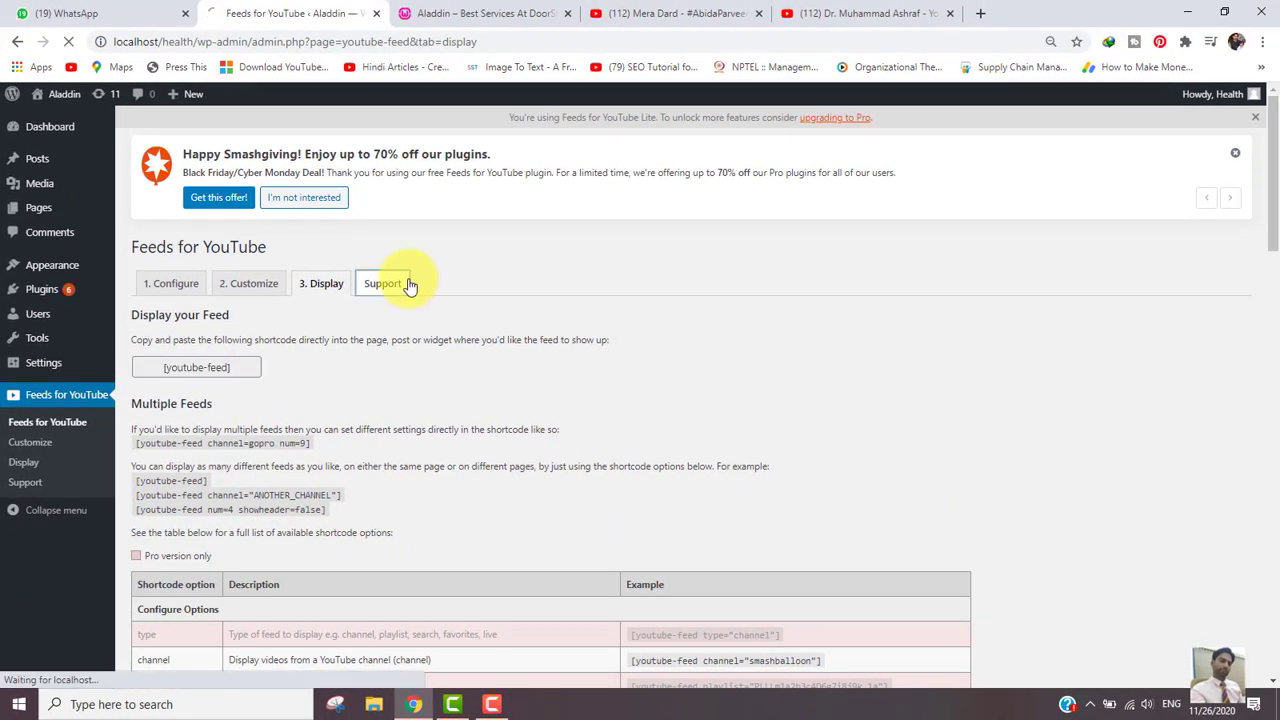
pyautogui.click(426, 280)
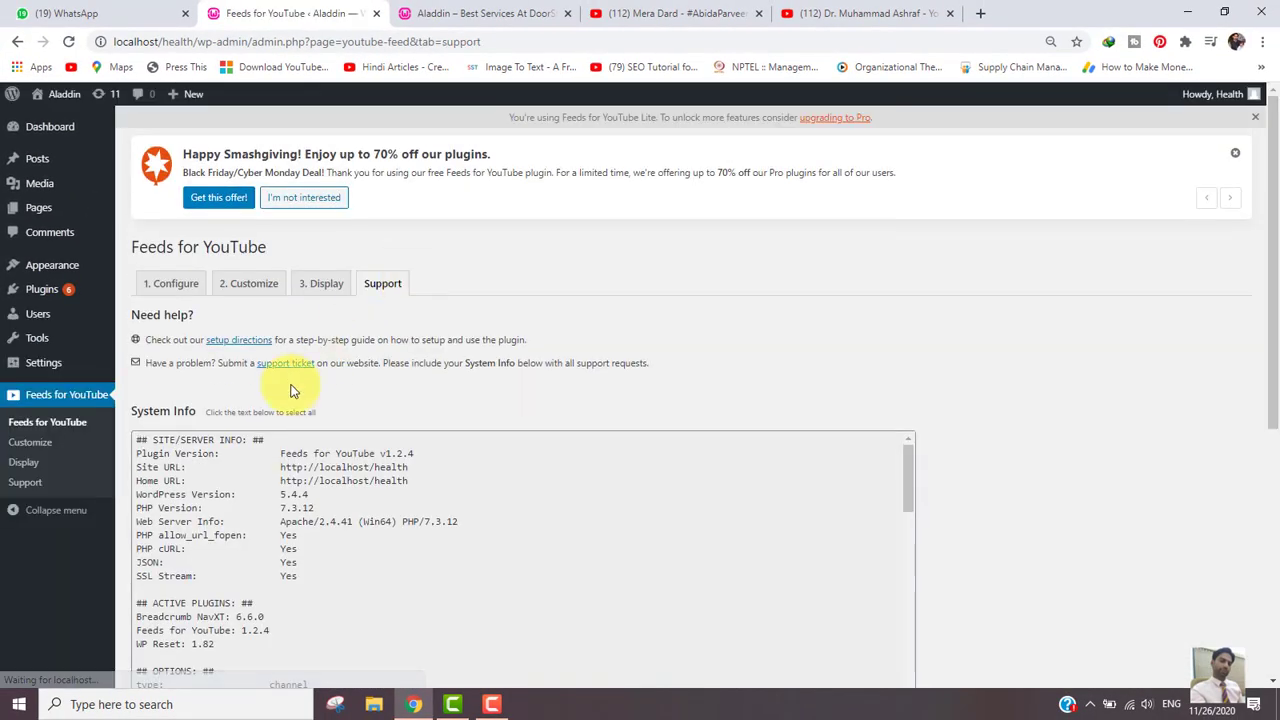
pyautogui.moveTo(1268, 160); pyautogui.dragTo(1260, 130)
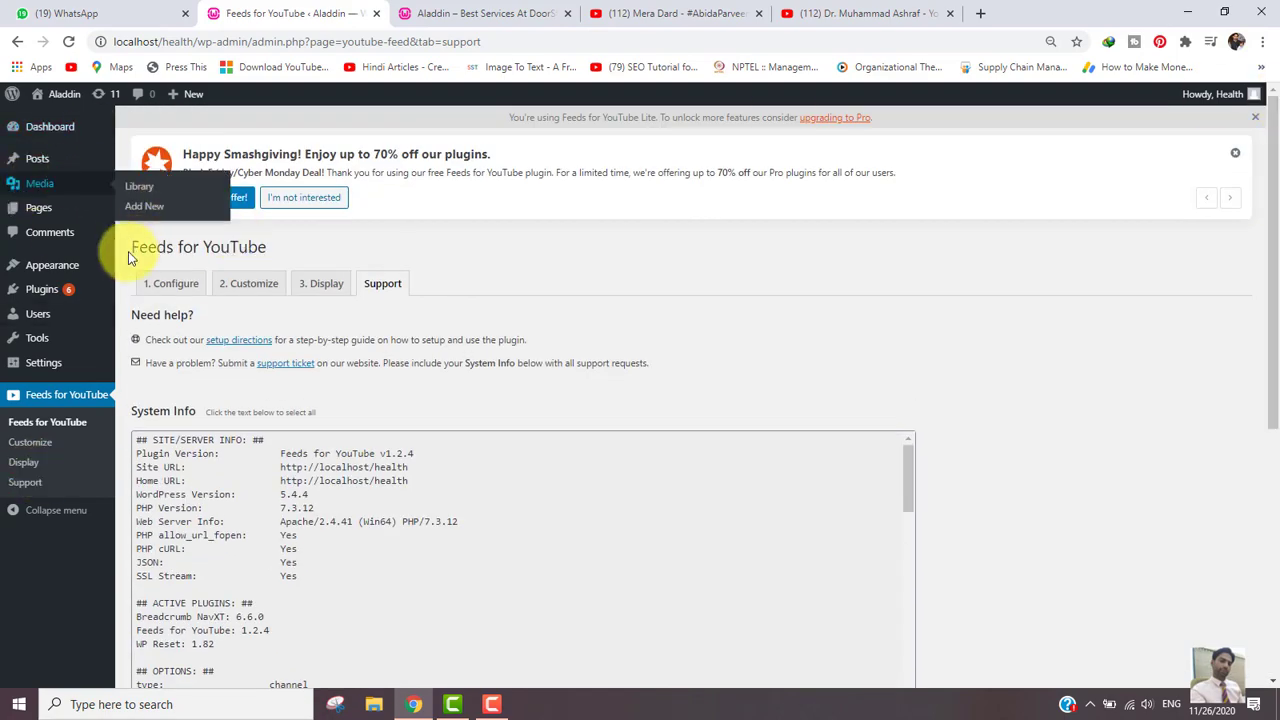
# - Create a new post titled "WordPress Tutorials Feeds" with the [youtube-feed] shortcode as its content
pyautogui.moveTo(21, 165)
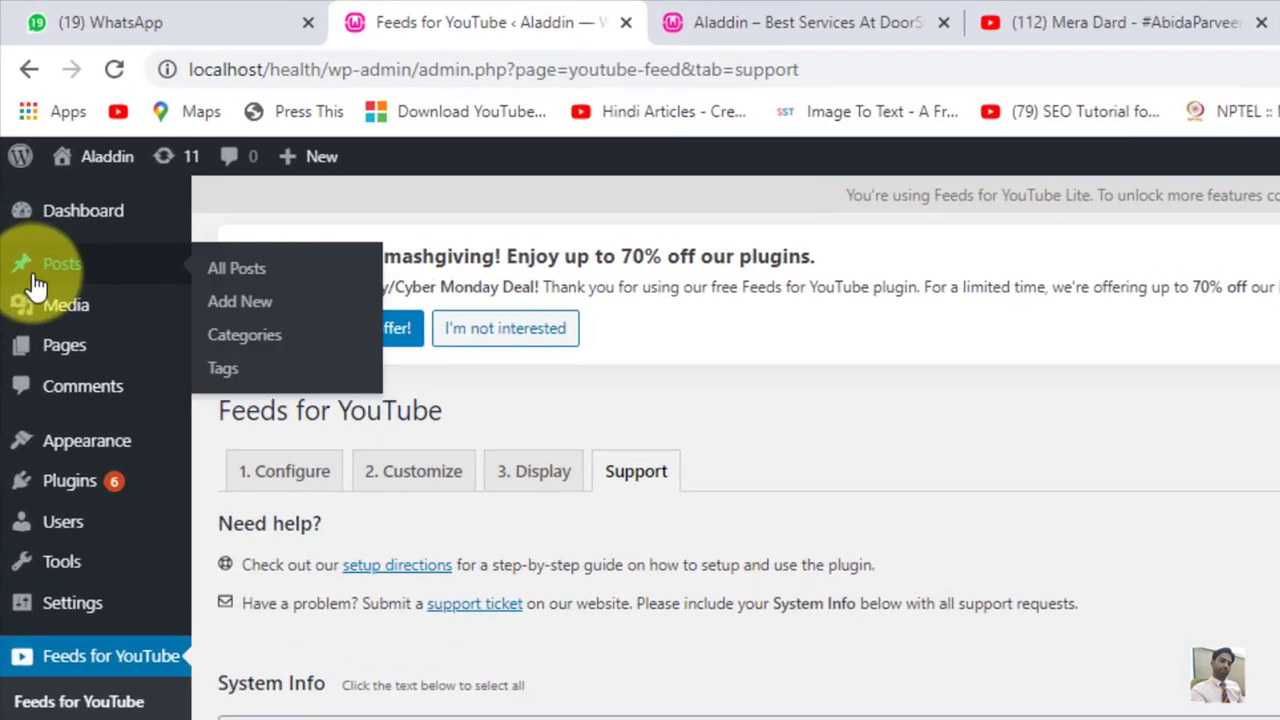
pyautogui.click(44, 274)
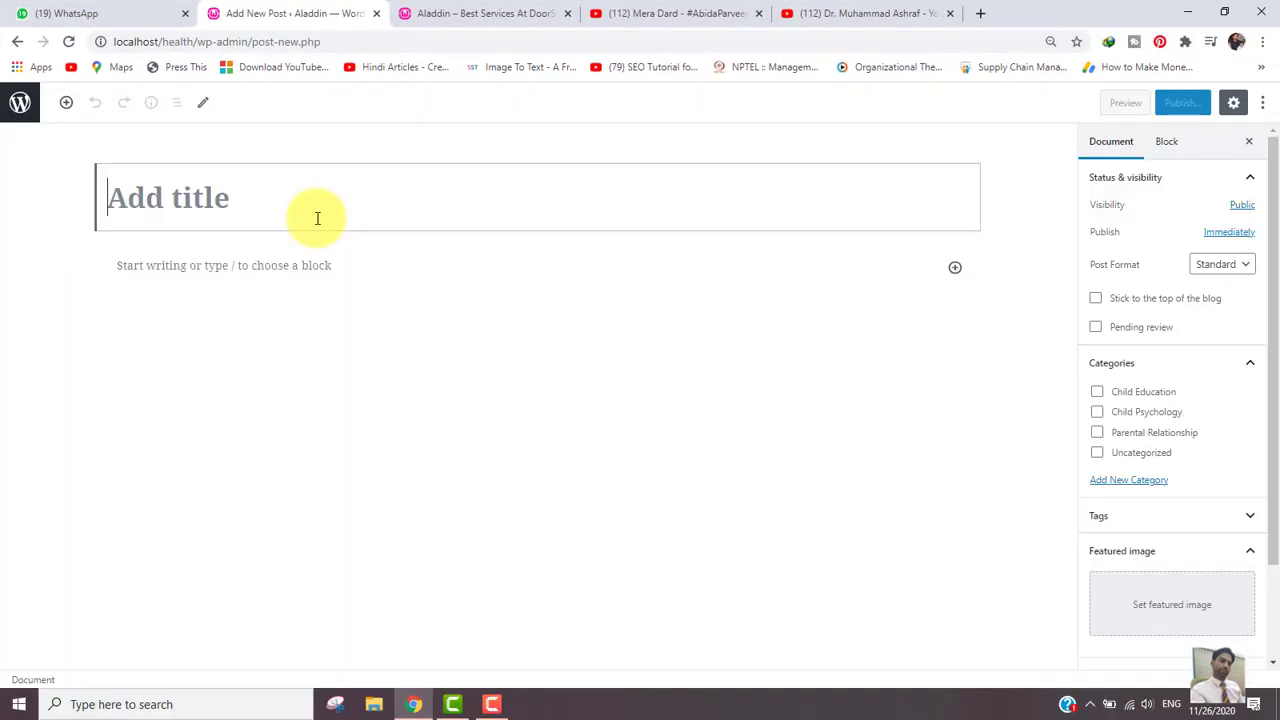
pyautogui.write('WordPress Tutorials Feeds')
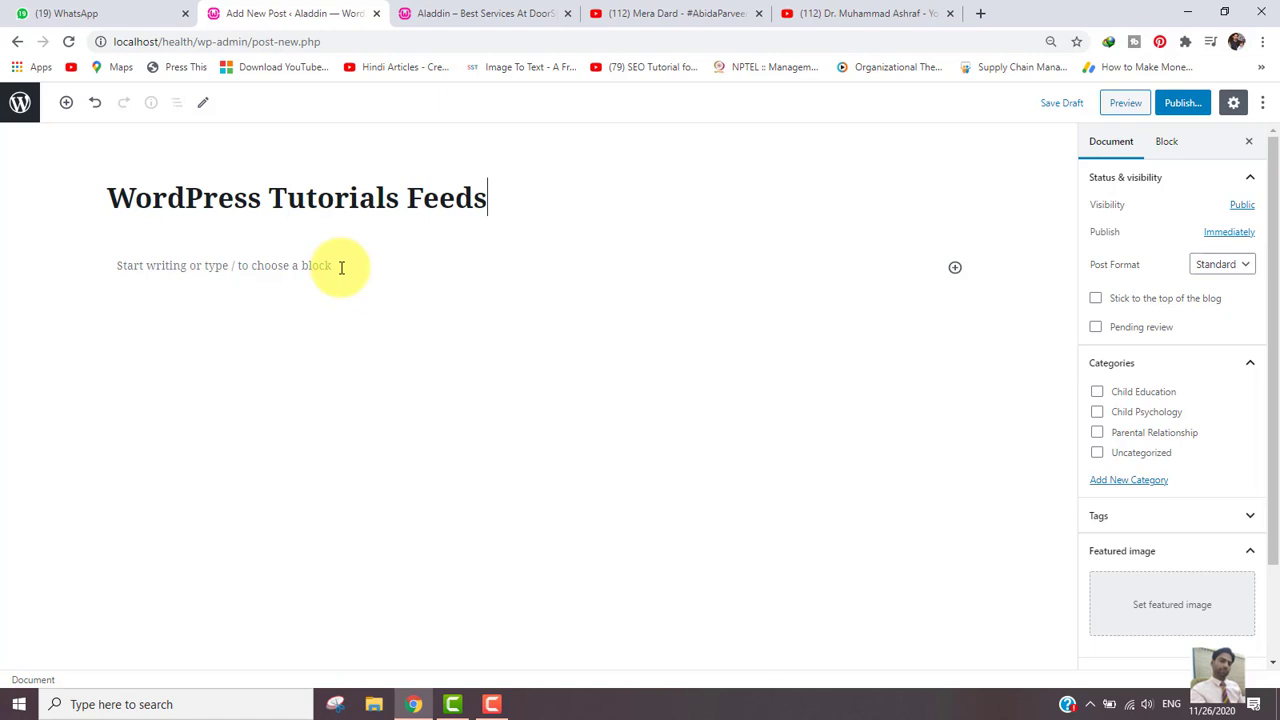
pyautogui.click(341, 267)
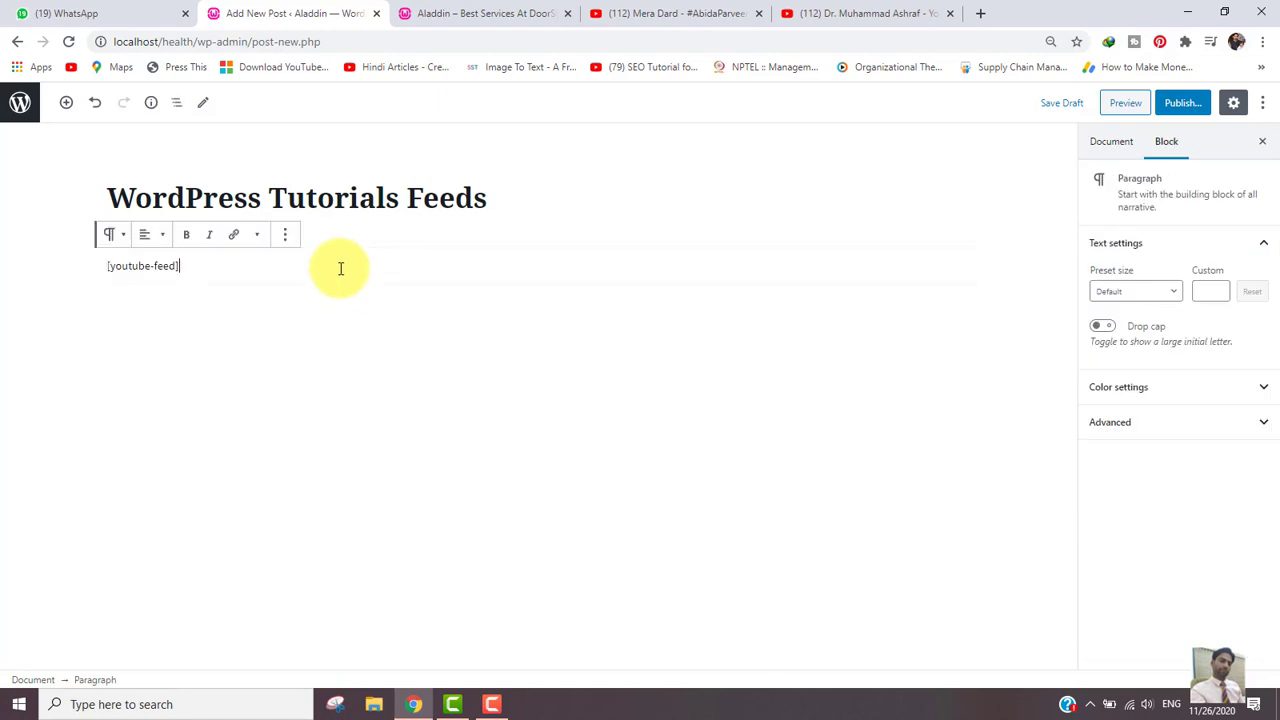
# - Publish the post and view its YouTube video feed on the live site
pyautogui.click(1177, 108)
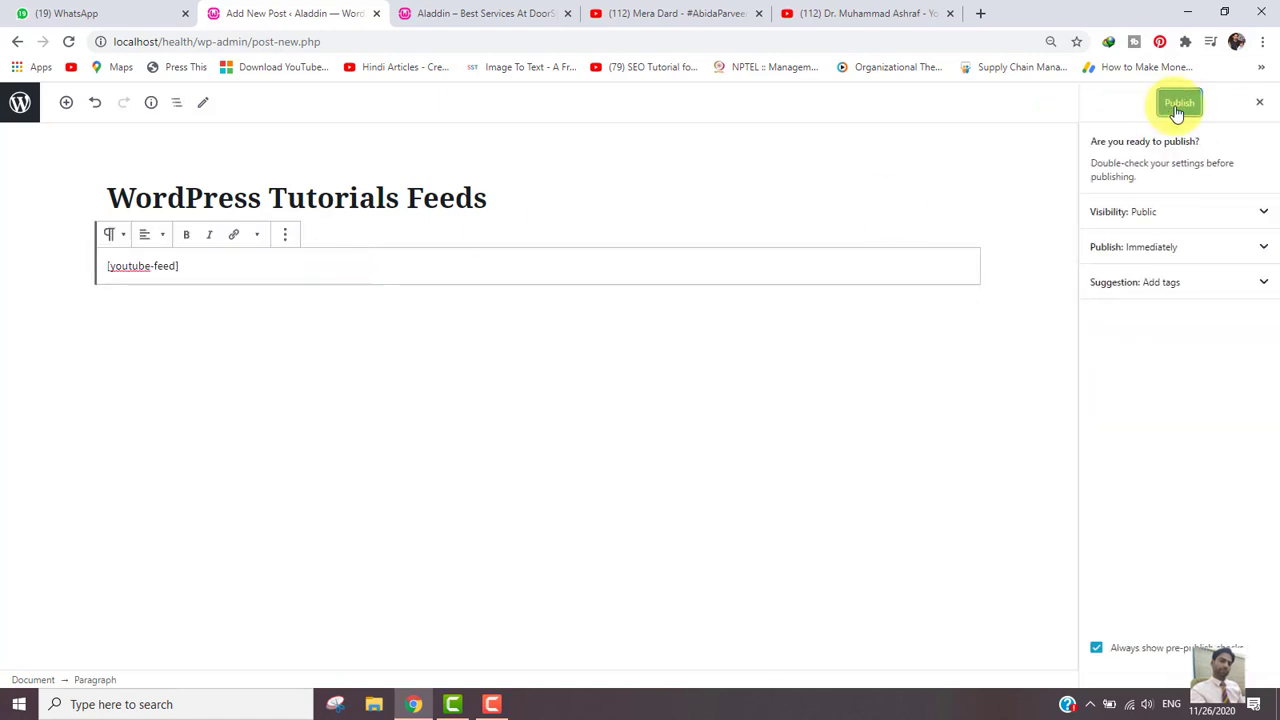
pyautogui.click(1177, 108)
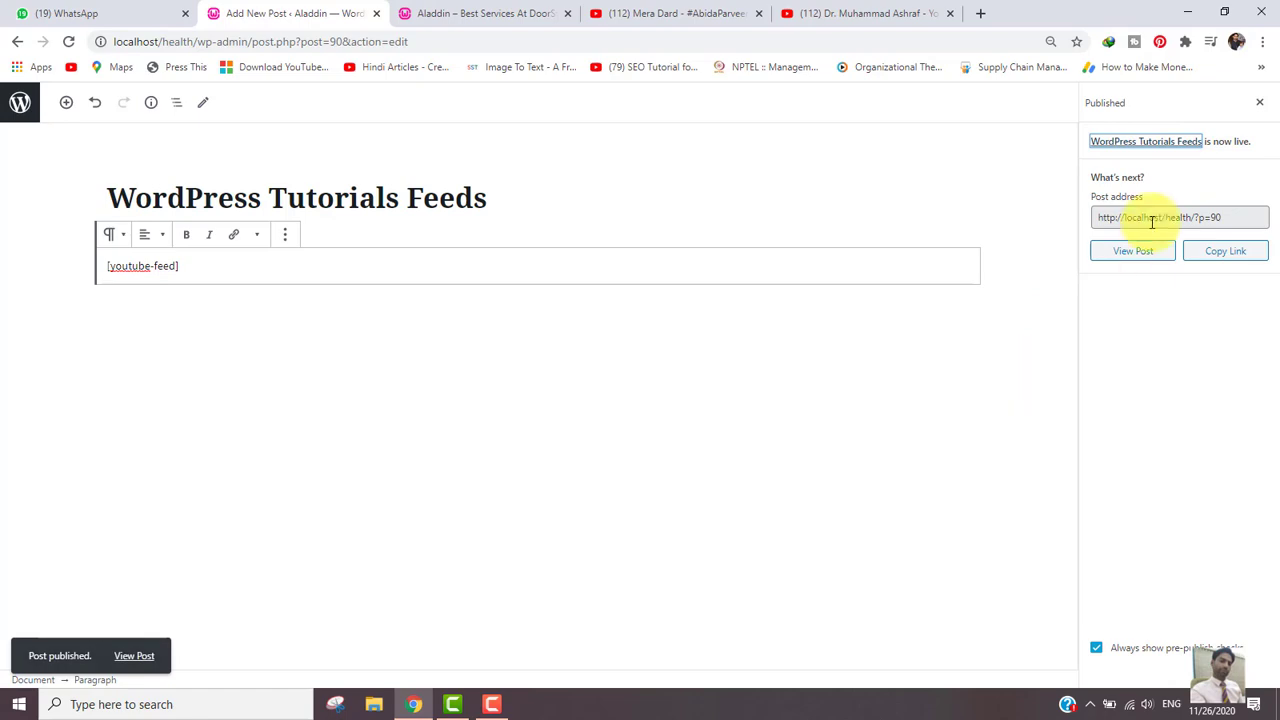
pyautogui.click(1134, 254)
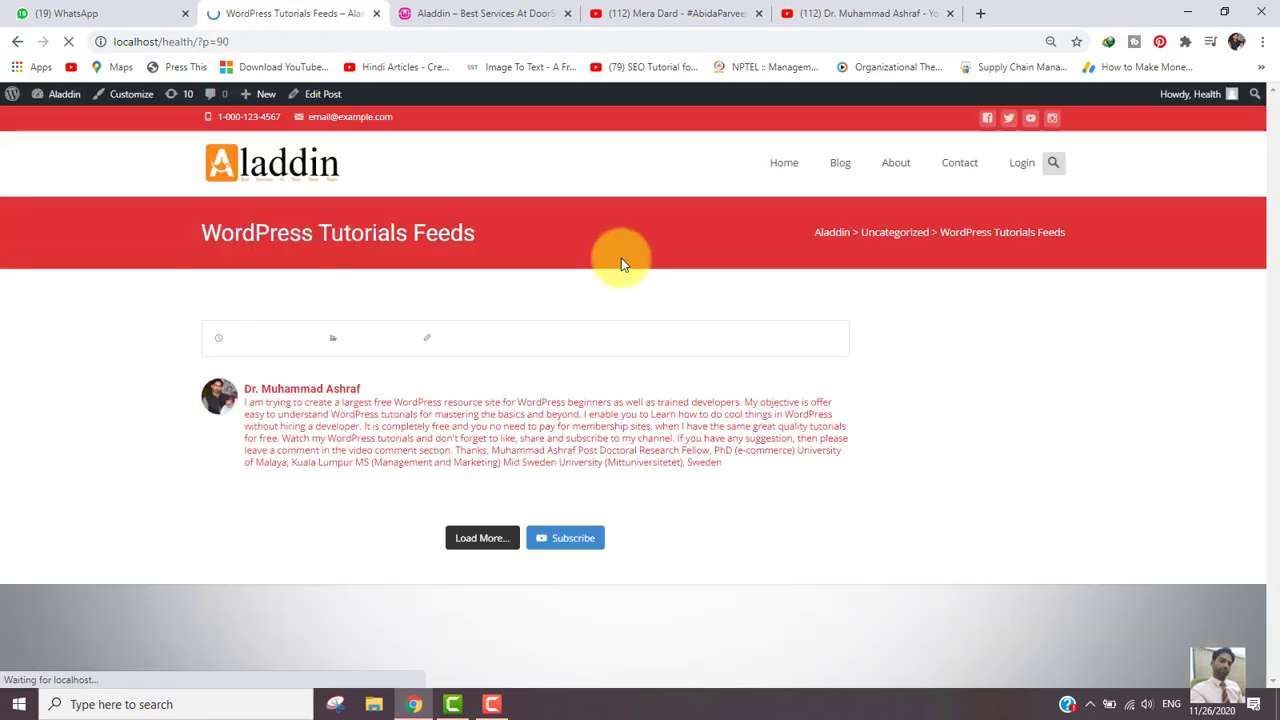
pyautogui.scroll(-2, 1270, 180)
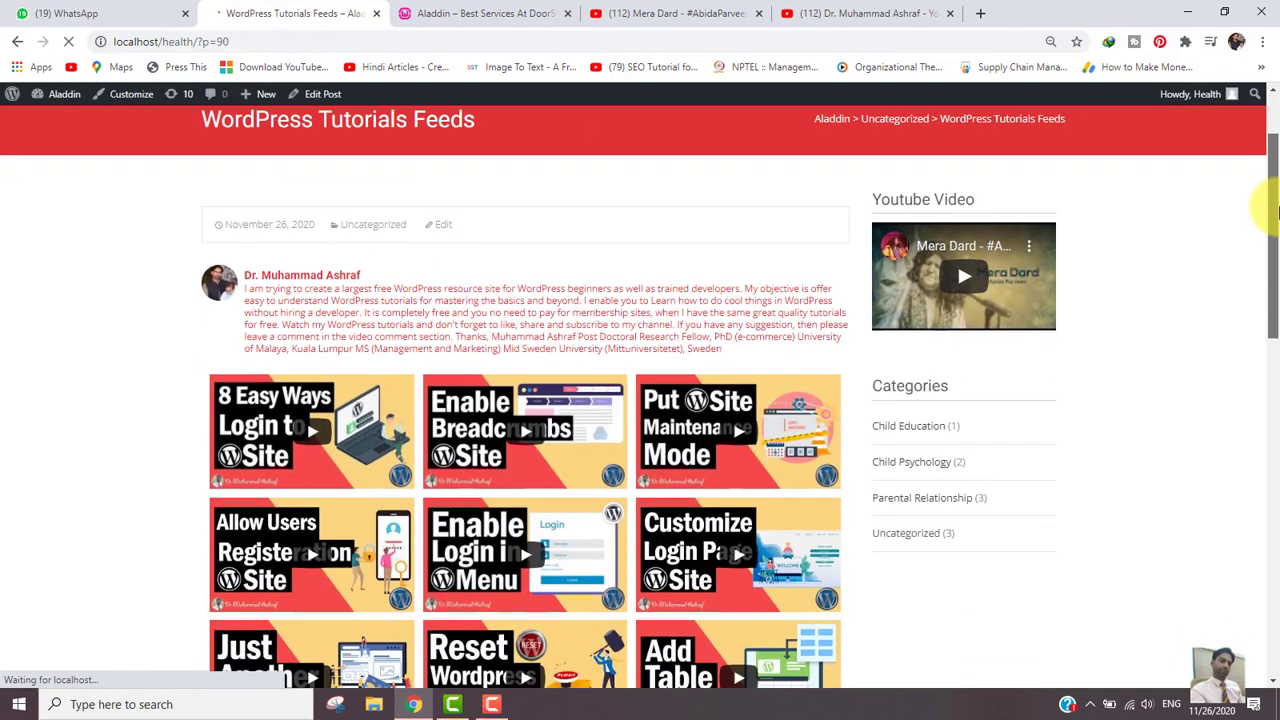
# - Check the site's home page for the "WordPress Tutorials Feeds" post, then open the post and examine its YouTube video grid
pyautogui.moveTo(1268, 195)
pyautogui.mouseDown()
pyautogui.moveTo(1268, 343)
pyautogui.moveTo(1268, 150)
pyautogui.mouseUp()
pyautogui.click(302, 165)
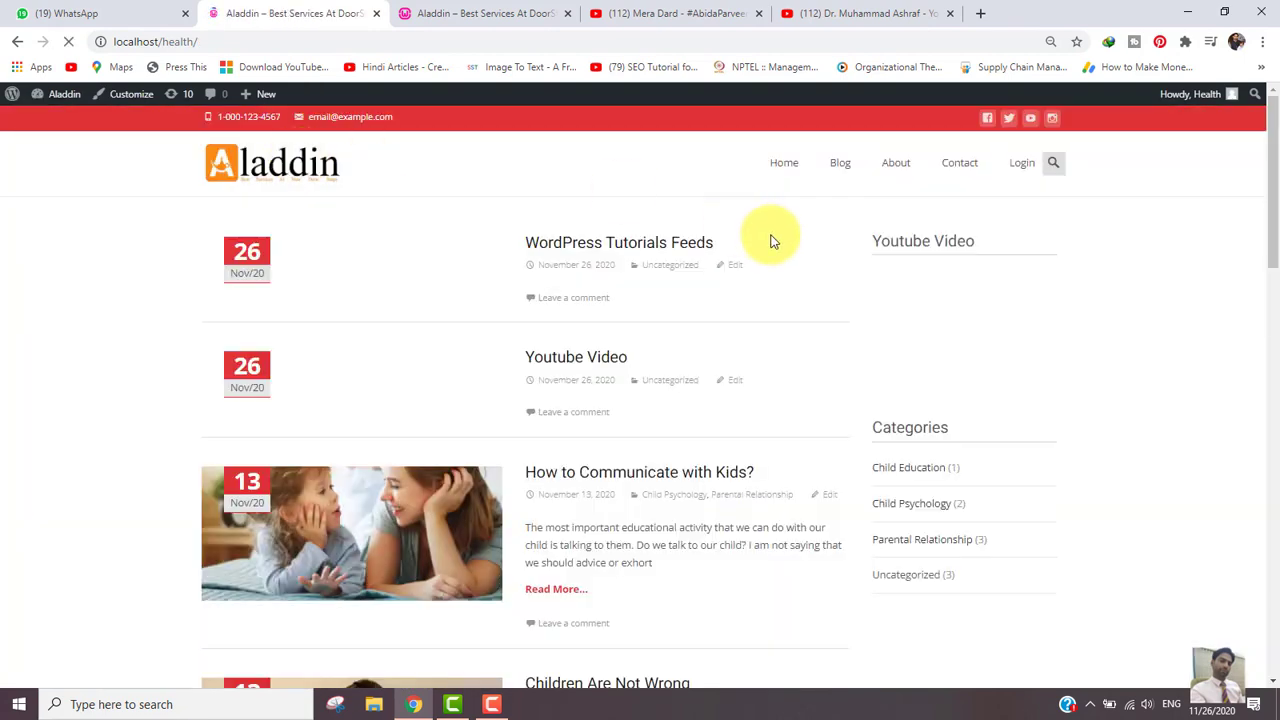
pyautogui.scroll(-2, 733, 298)
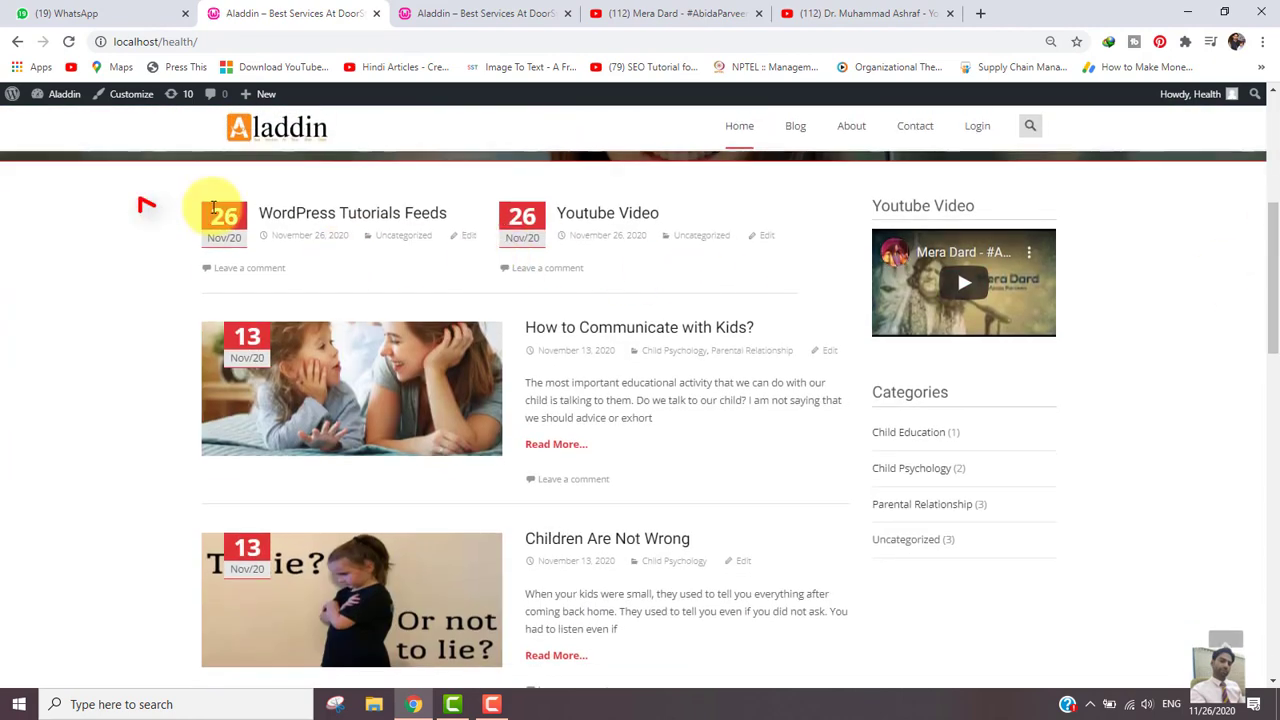
pyautogui.click(333, 216)
pyautogui.moveTo(1270, 160); pyautogui.dragTo(1272, 251)
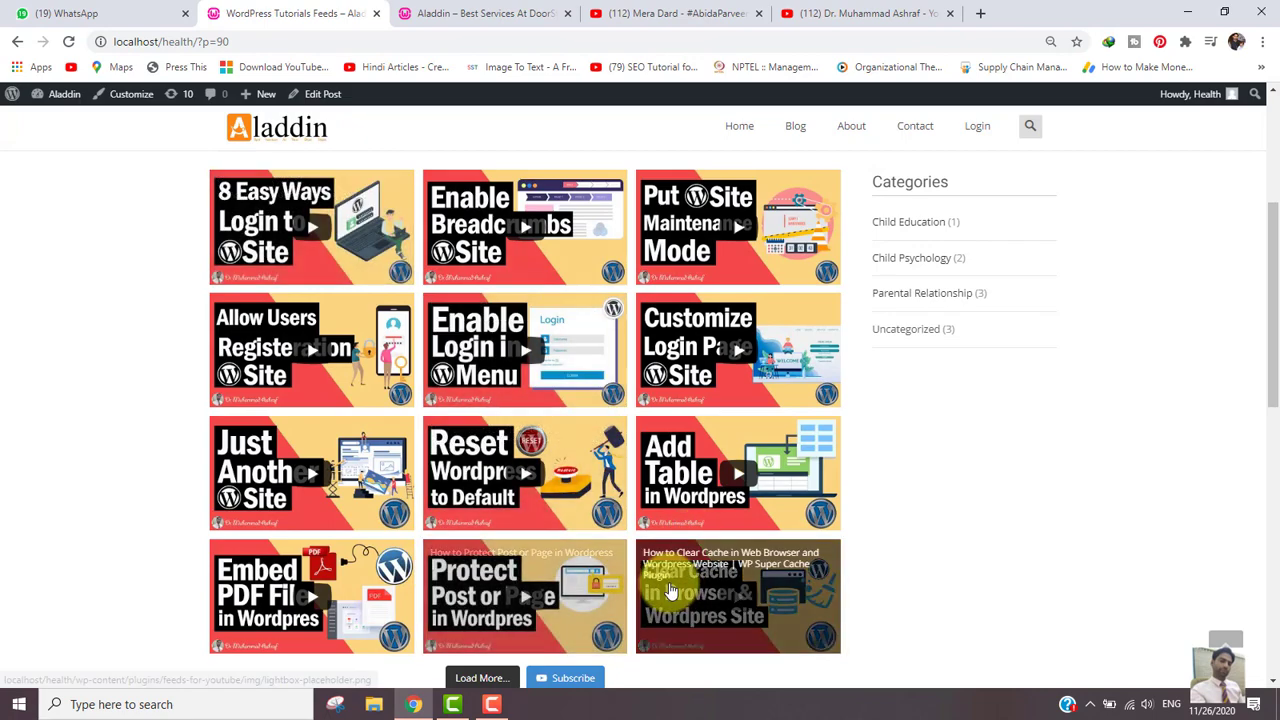
pyautogui.moveTo(1270, 305); pyautogui.dragTo(1270, 380)
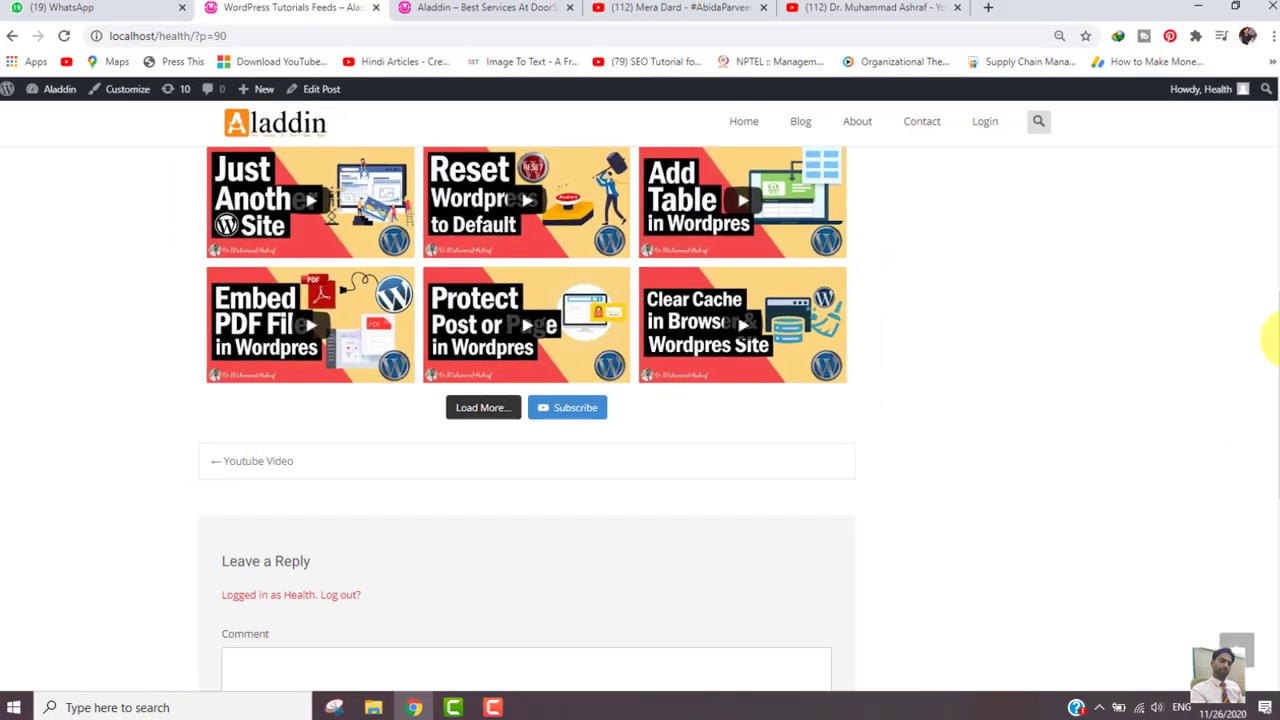
pyautogui.moveTo(1271, 337); pyautogui.dragTo(1271, 150)
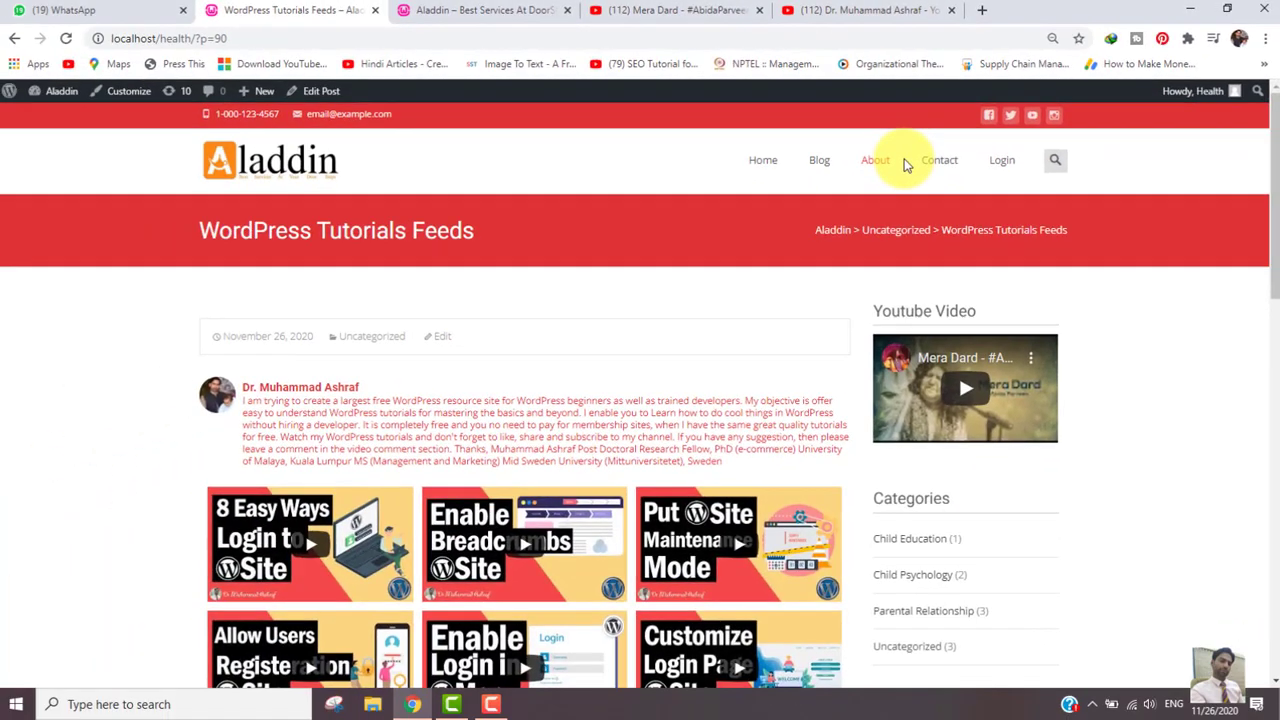
# - Create a new page titled "WordPress Tutorials" with the [youtube-feed] shortcode as its content and publish it
pyautogui.click(13, 40)
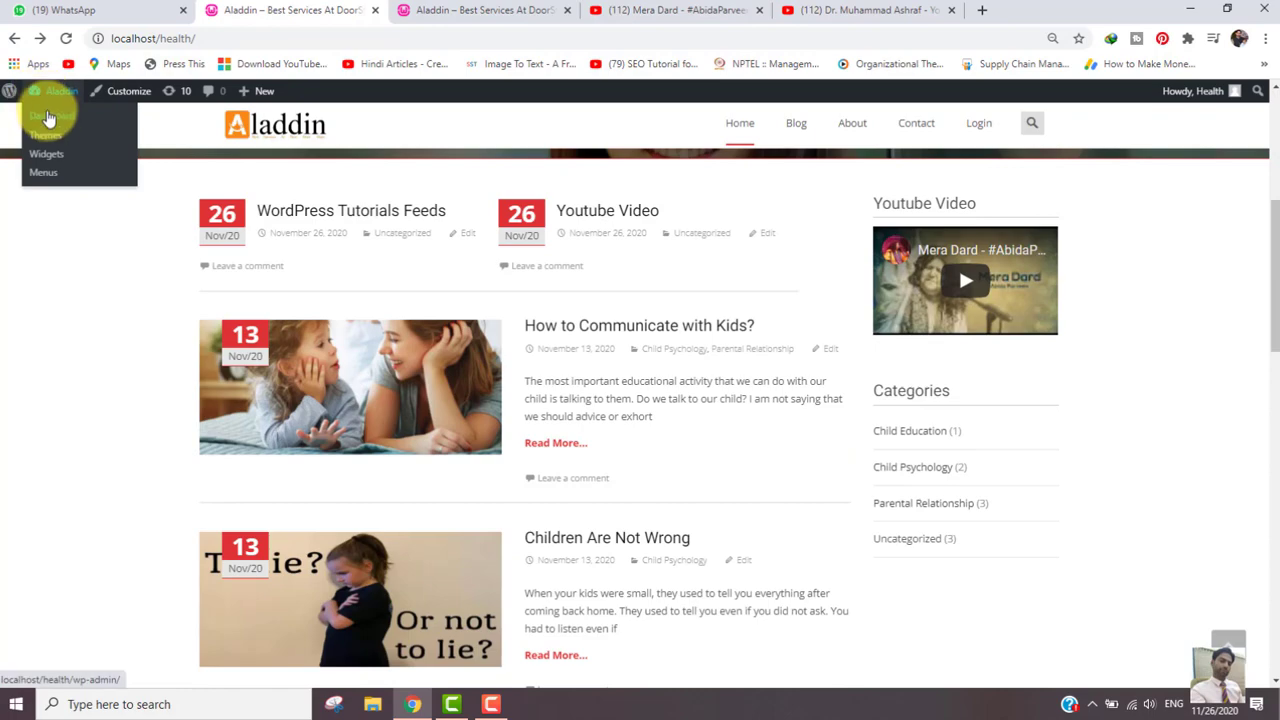
pyautogui.click(48, 117)
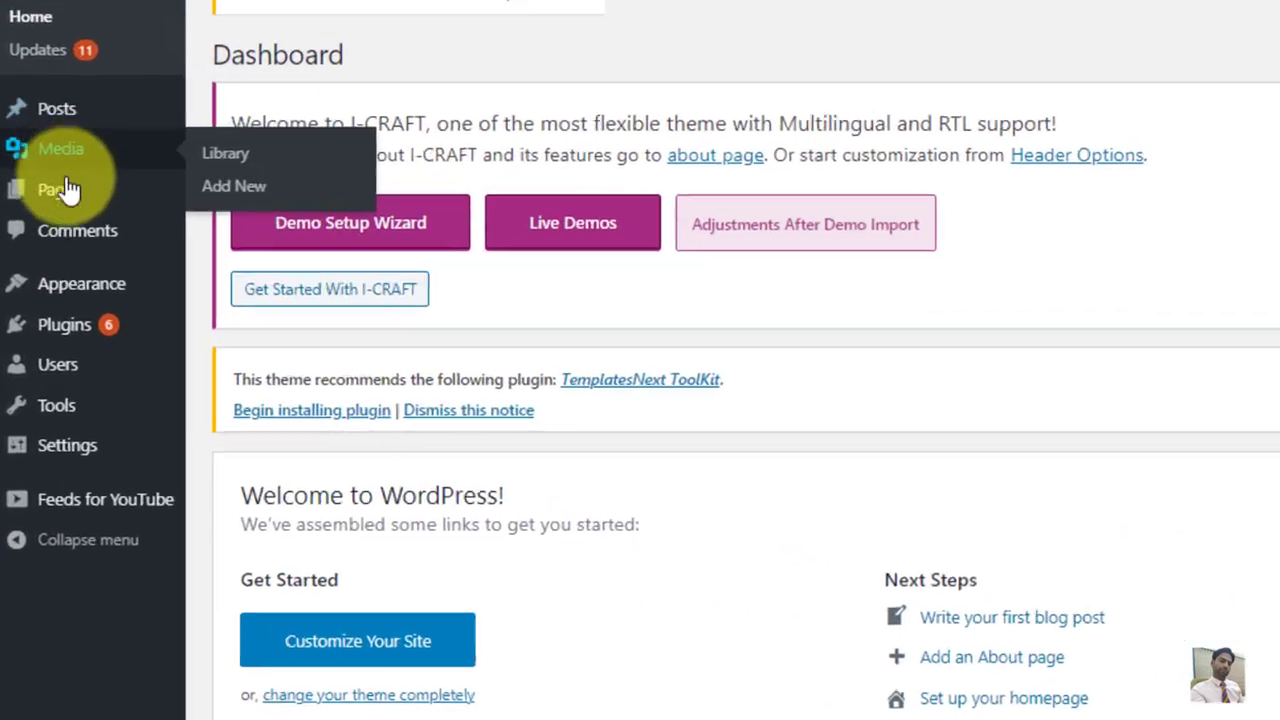
pyautogui.moveTo(68, 190)
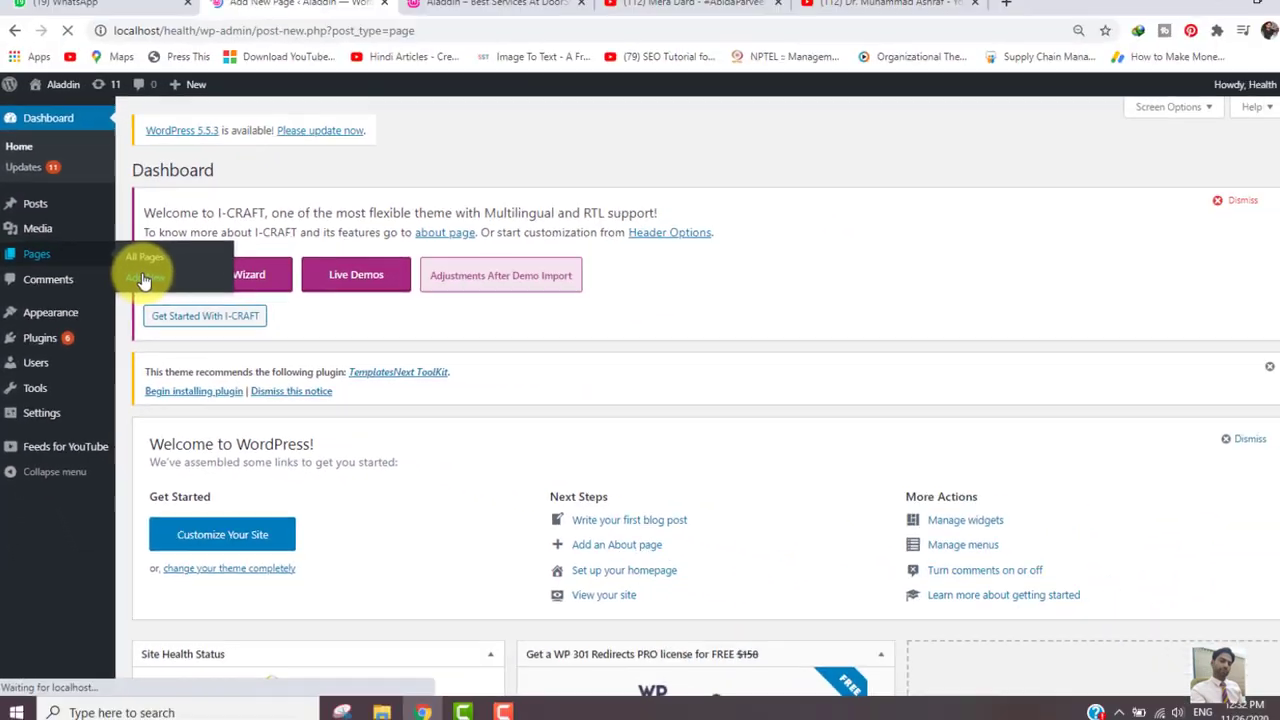
pyautogui.click(247, 218)
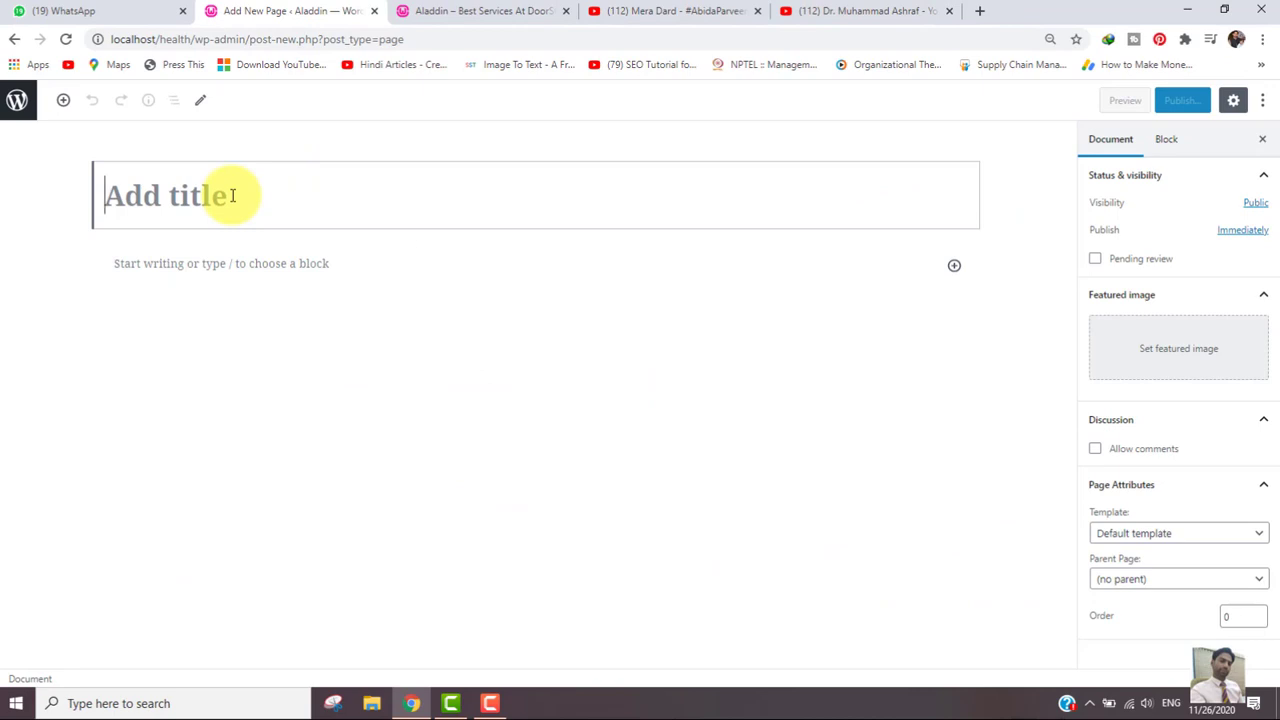
pyautogui.write('Word')
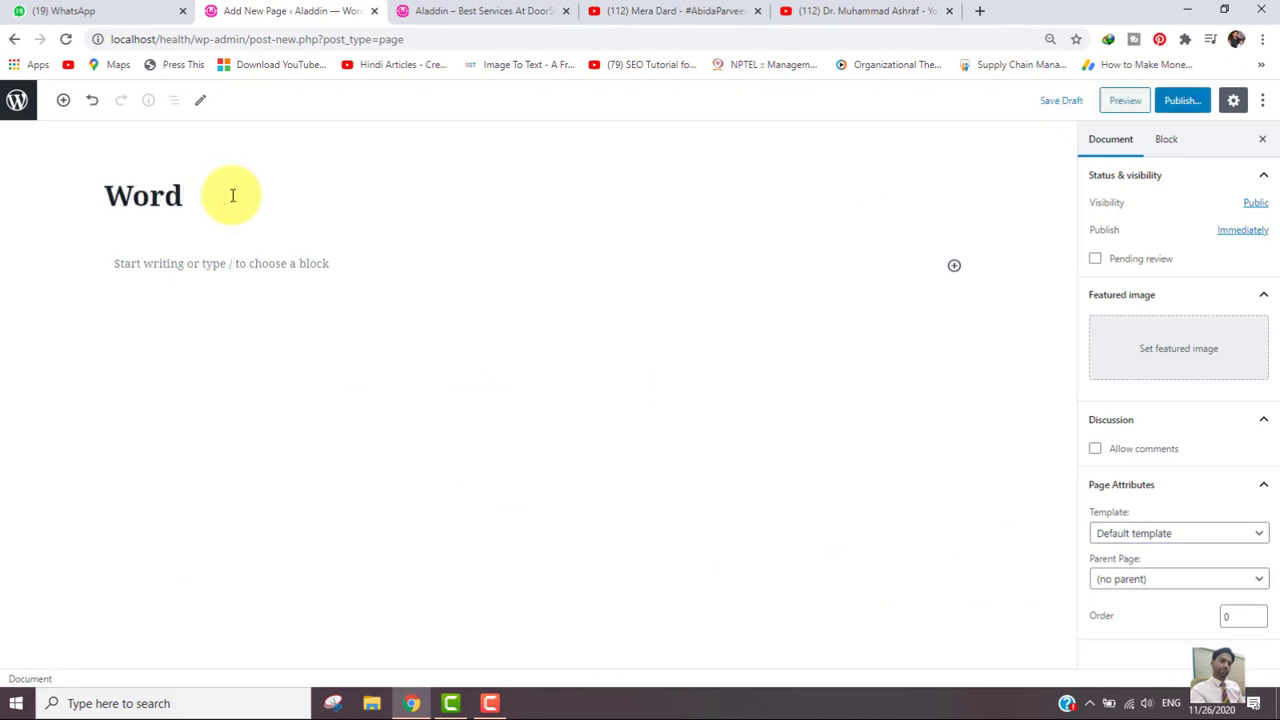
pyautogui.write('Press Tutorials')
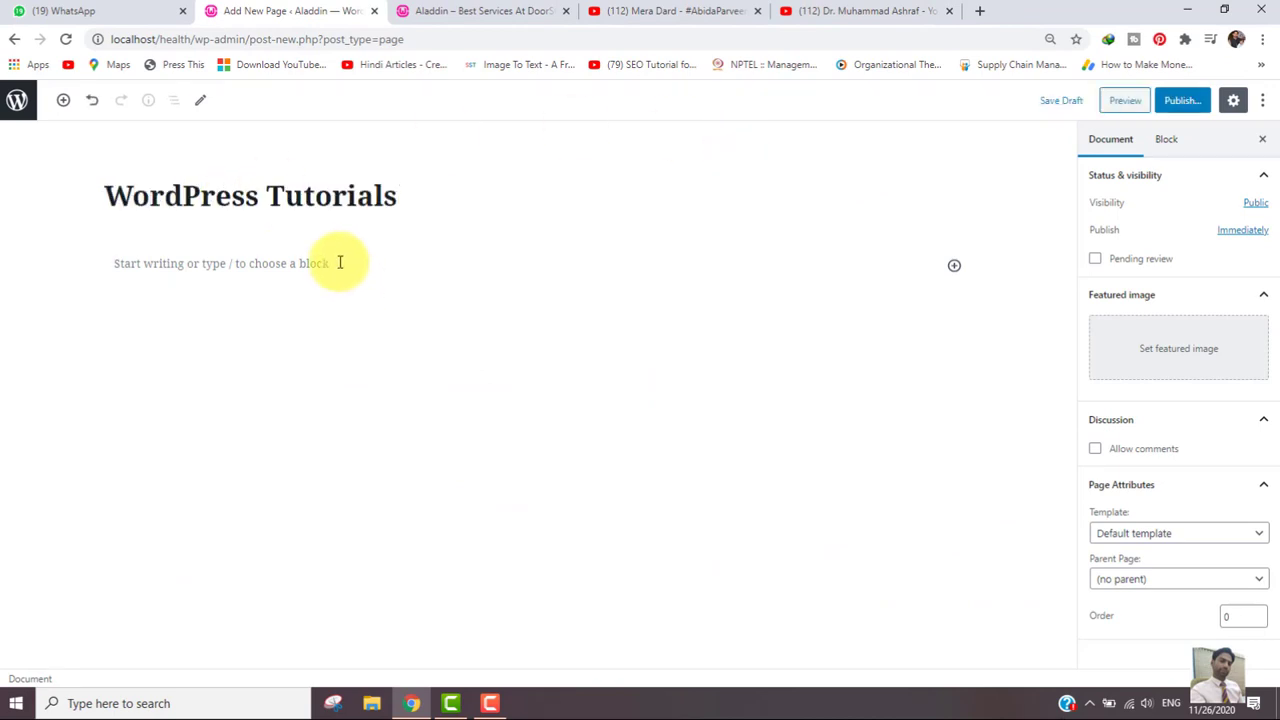
pyautogui.click(340, 262)
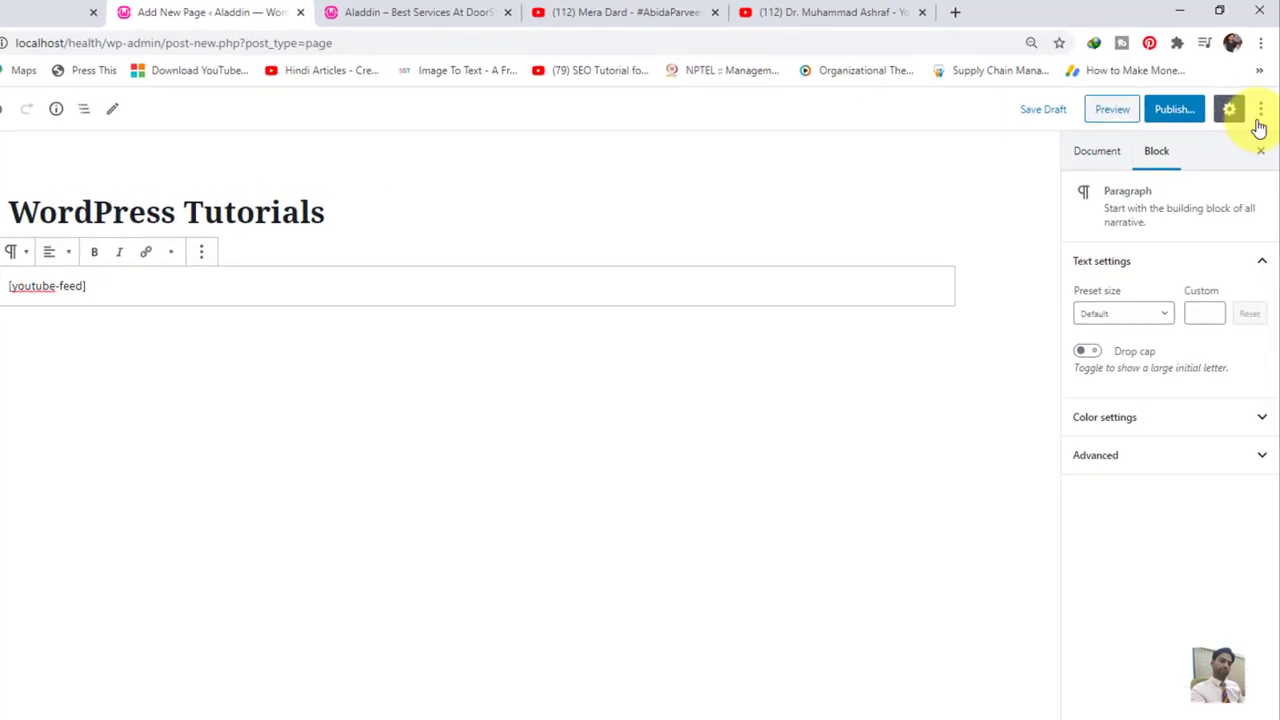
pyautogui.click(1184, 101)
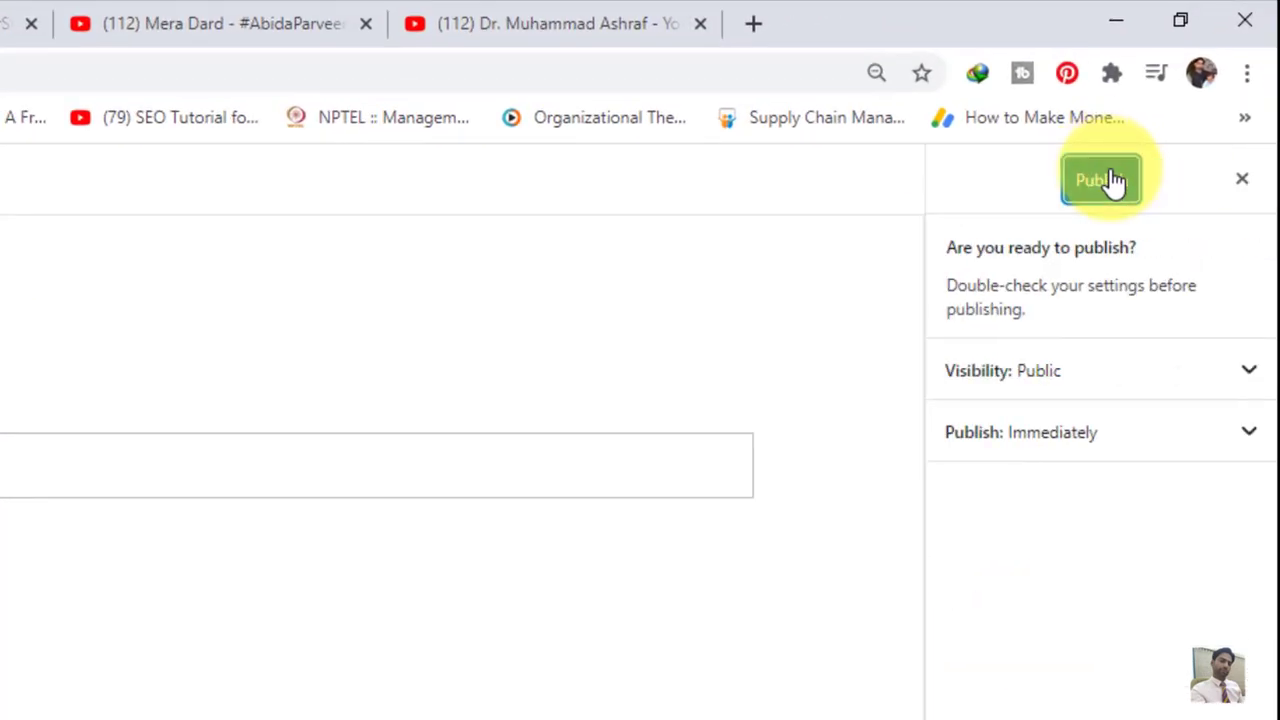
pyautogui.click(1100, 180)
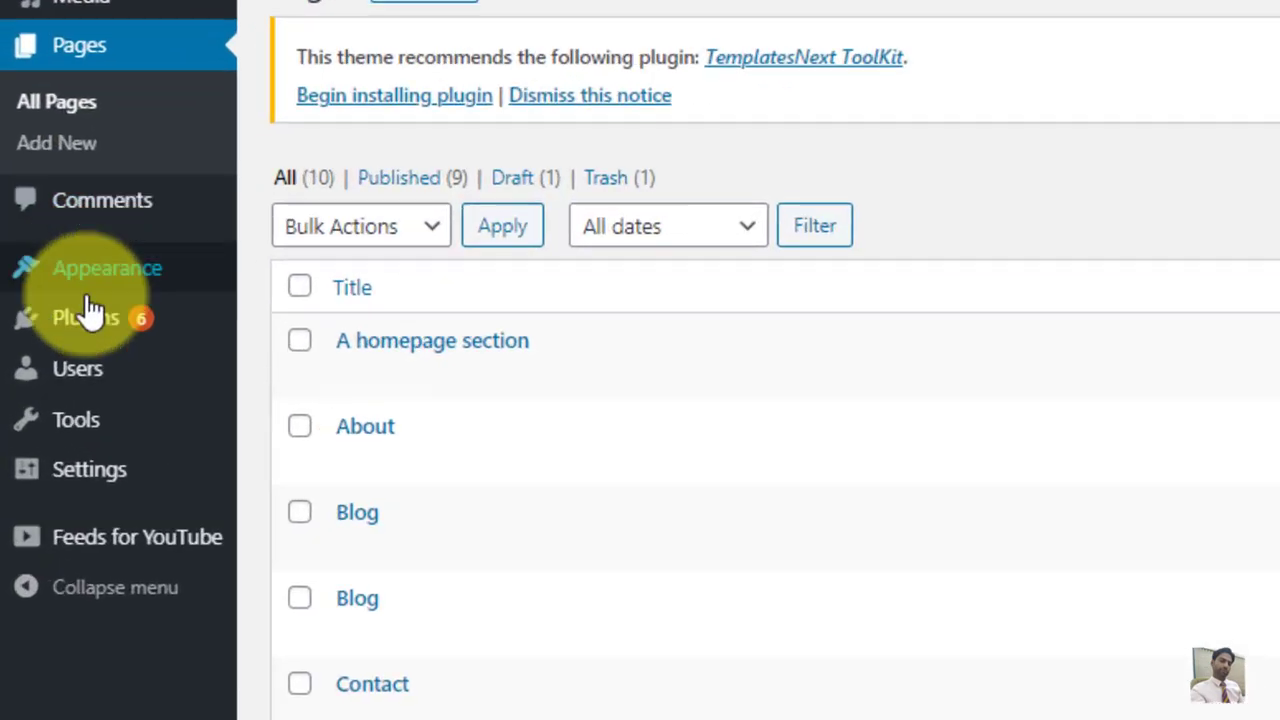
# - Add the WordPress Tutorials page to the Top Menu between the Blog group and About, and save the menu
pyautogui.moveTo(60, 314)
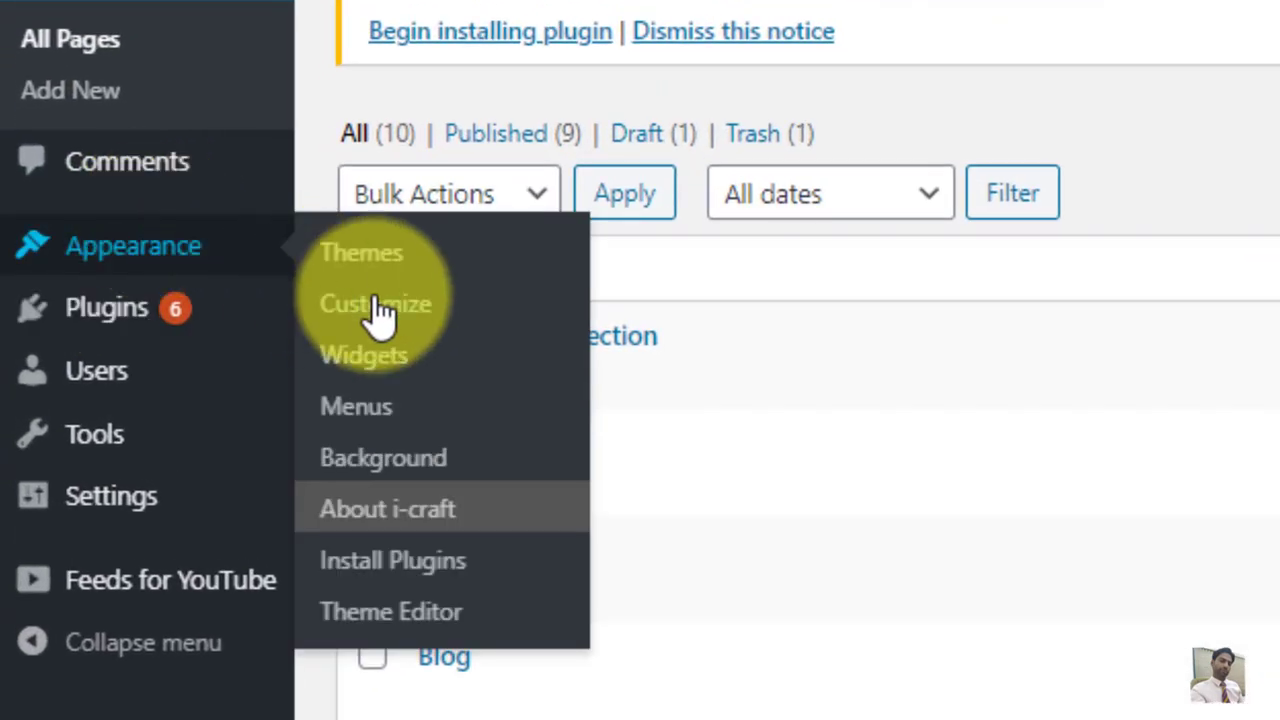
pyautogui.click(371, 420)
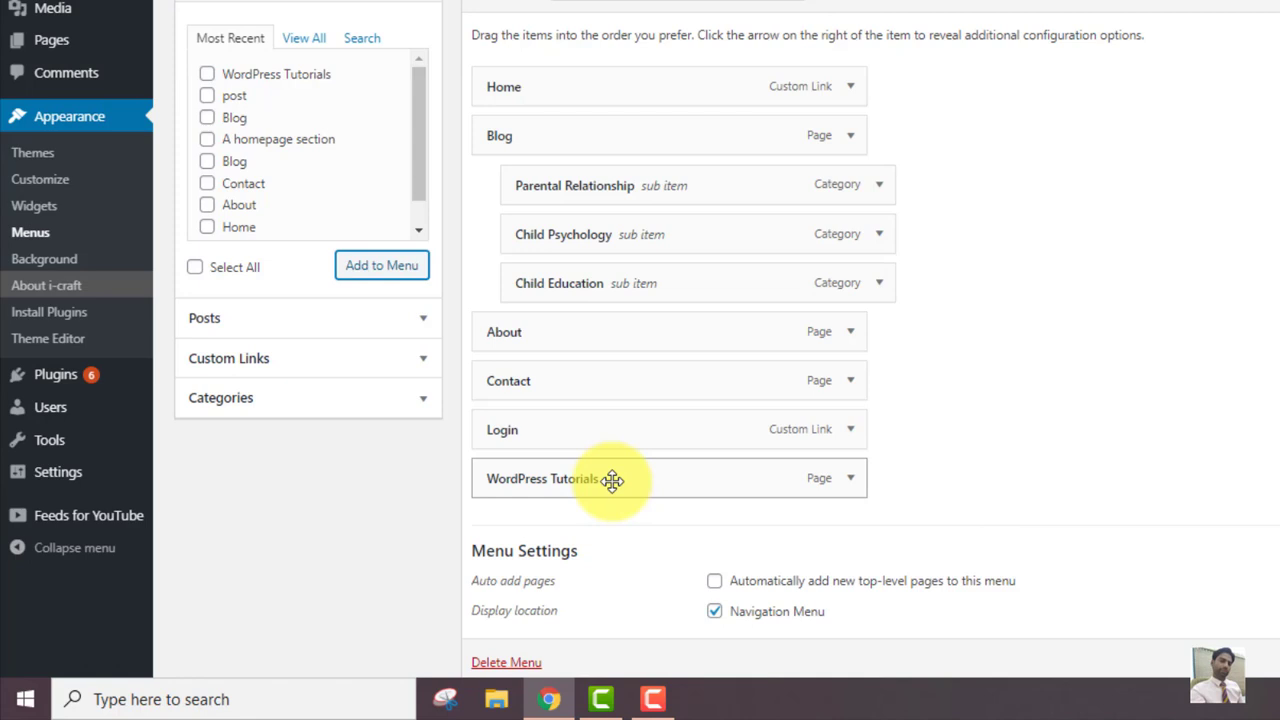
pyautogui.moveTo(612, 480); pyautogui.dragTo(610, 329)
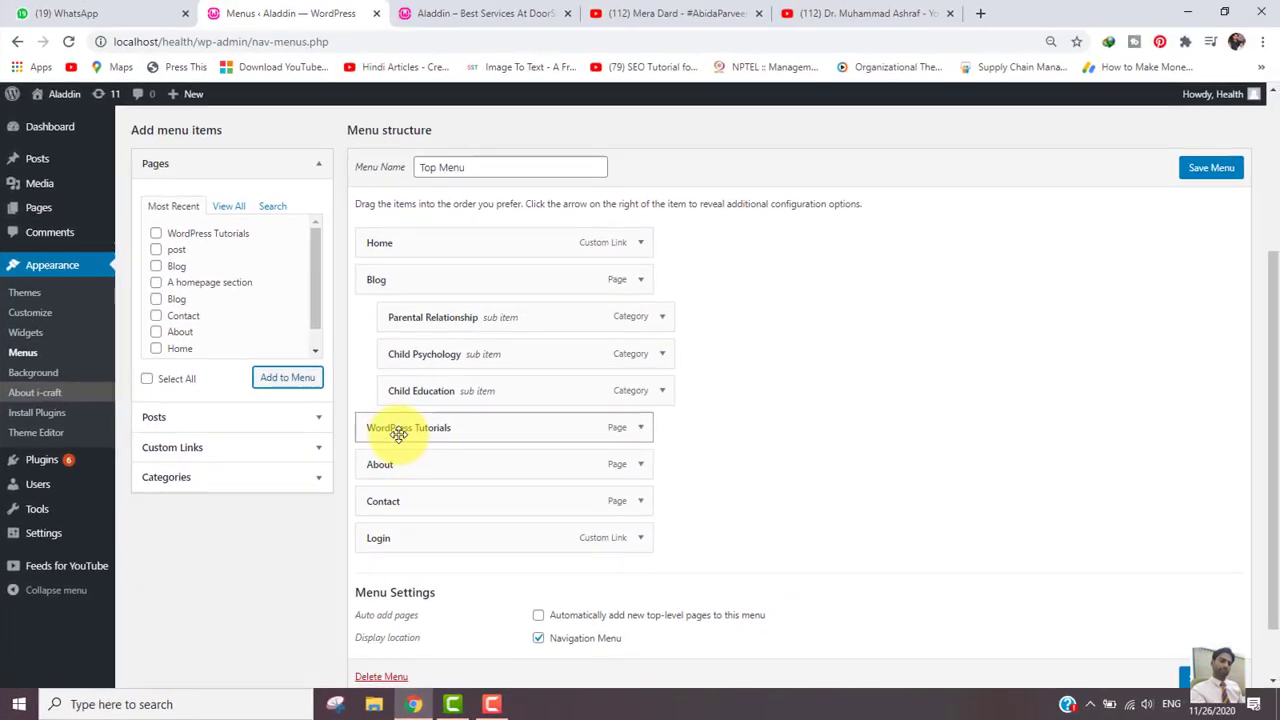
pyautogui.click(1233, 173)
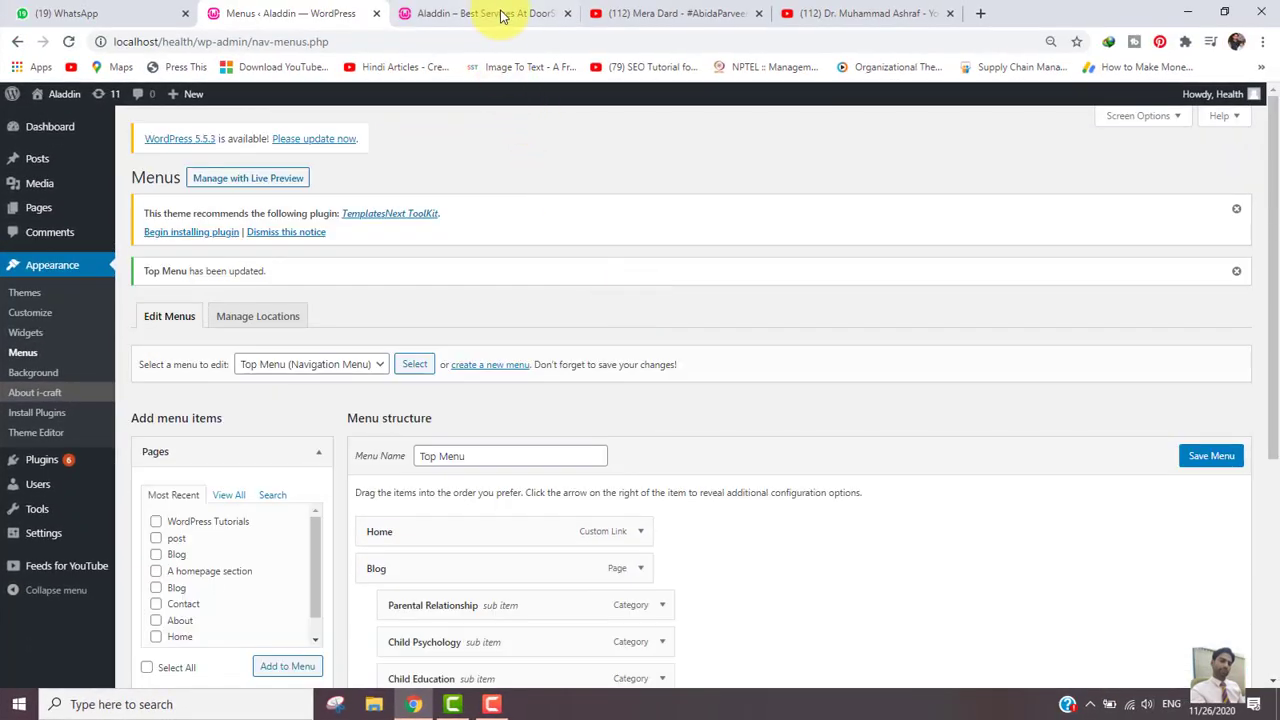
# - View the WordPress Tutorials page on the live site, play the Enable Breadcrumbs video from its feed, and close the player
pyautogui.click(503, 15)
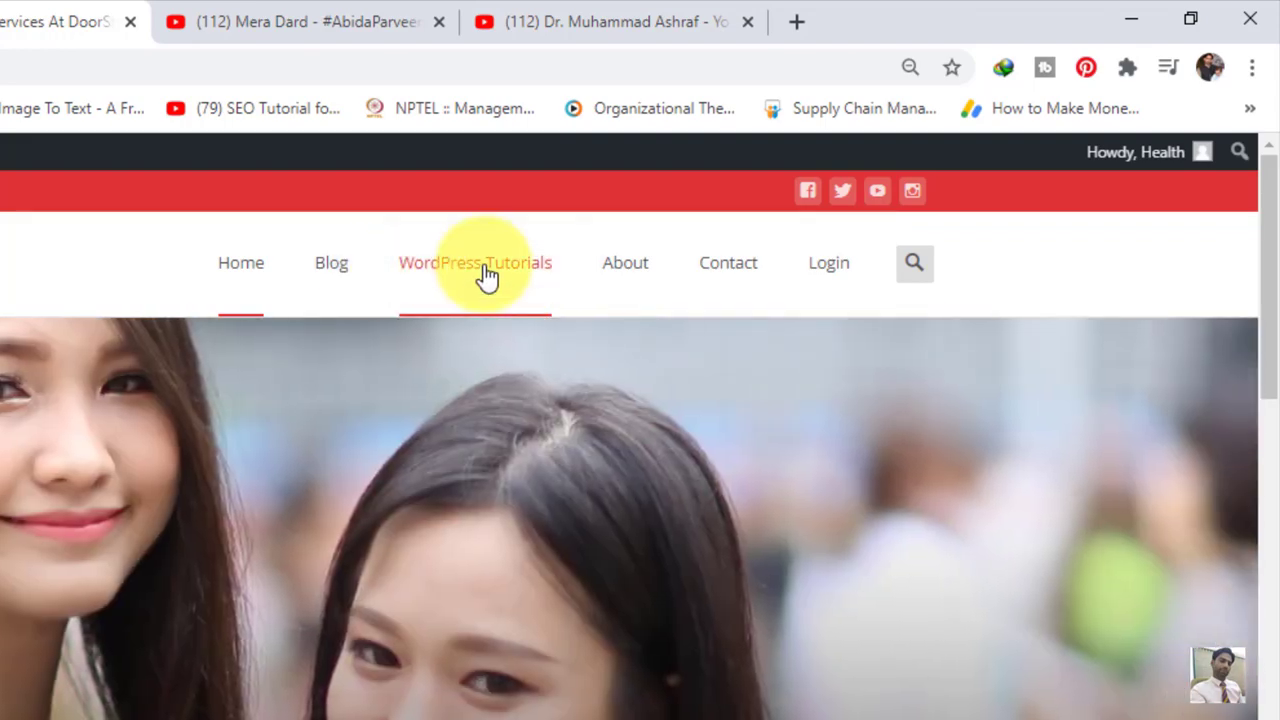
pyautogui.click(487, 280)
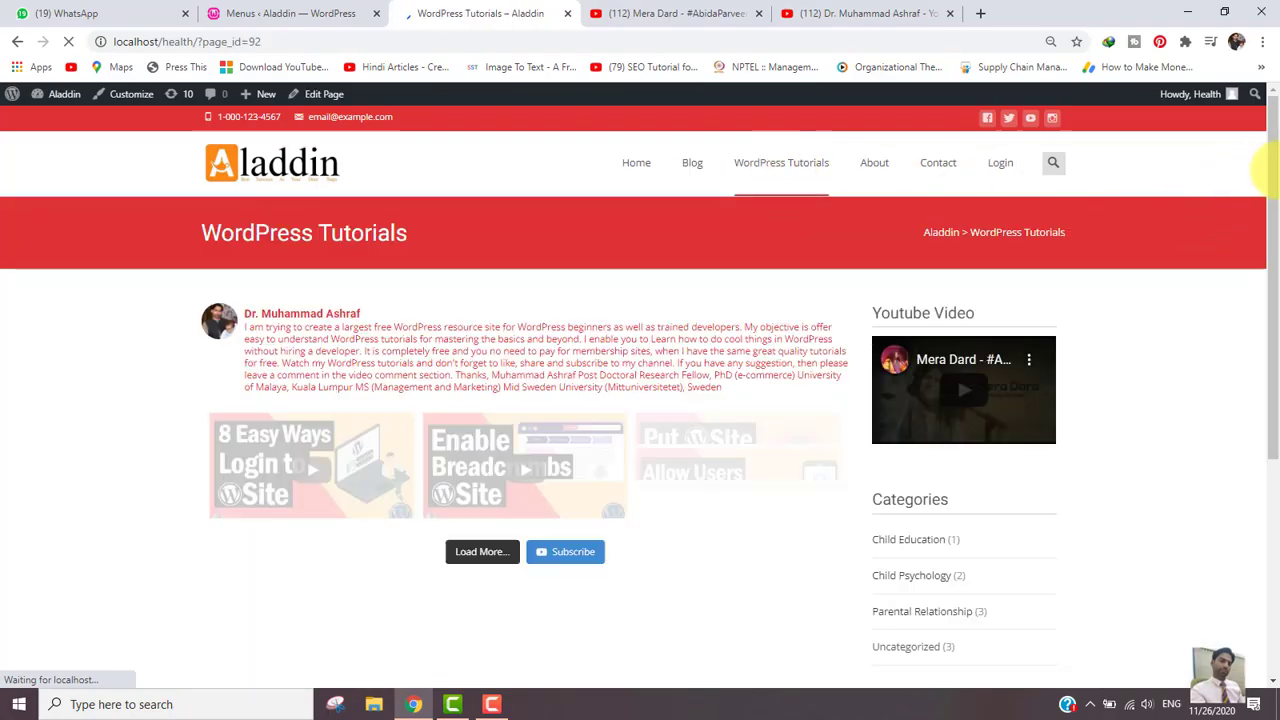
pyautogui.moveTo(1268, 178); pyautogui.dragTo(1251, 251)
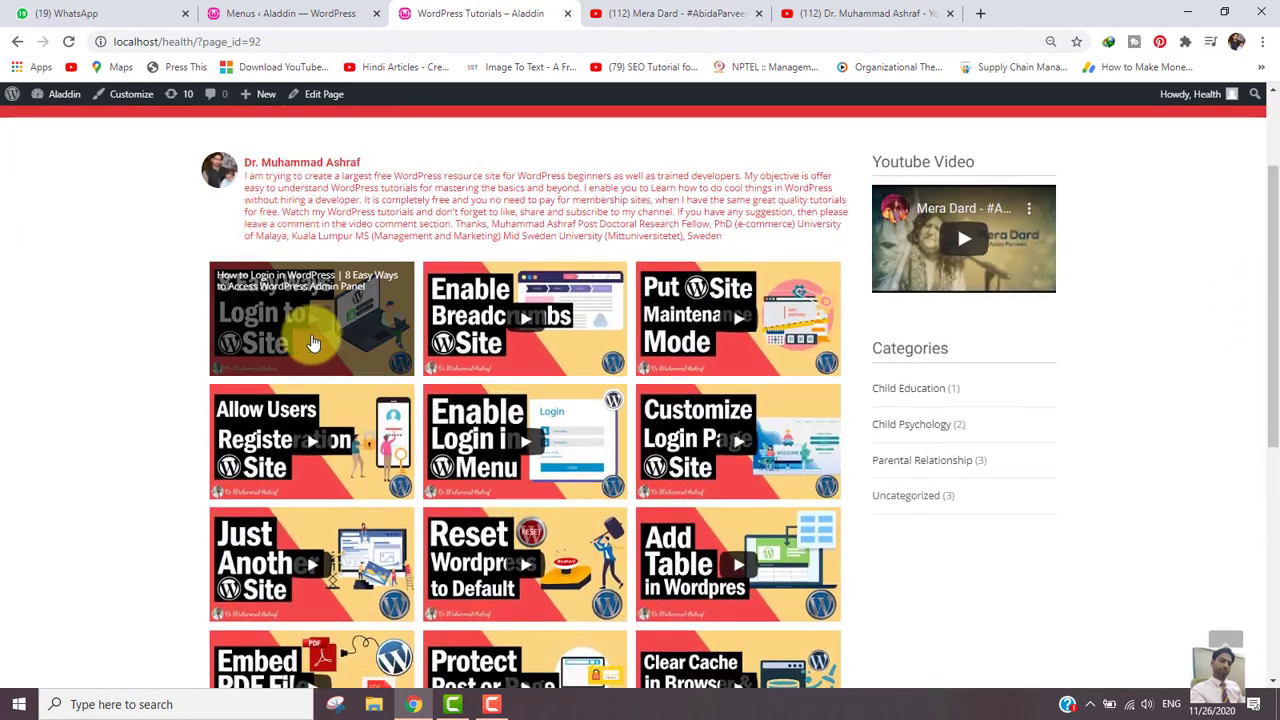
pyautogui.click(531, 329)
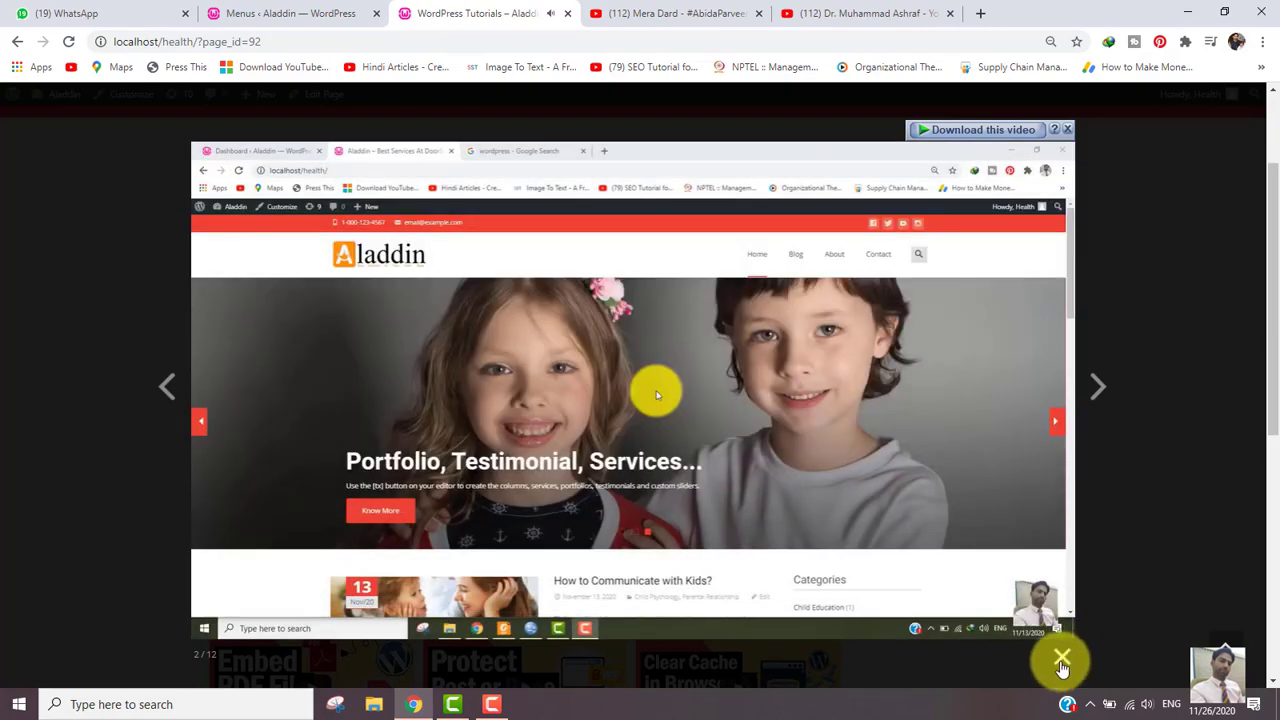
pyautogui.click(1062, 664)
# - Load more videos in the WordPress Tutorials page's feed, look it over, and return to the site's home page
pyautogui.moveTo(1276, 235); pyautogui.dragTo(1266, 349)
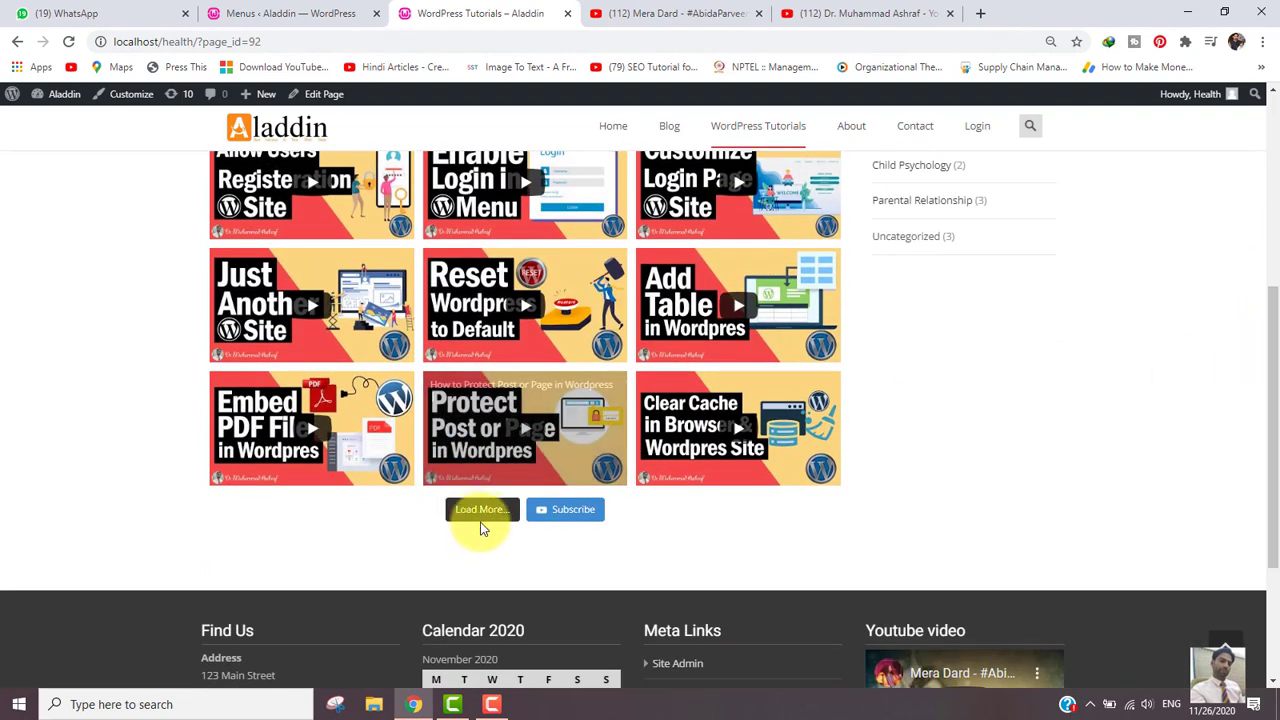
pyautogui.click(481, 511)
pyautogui.moveTo(1271, 443); pyautogui.dragTo(1276, 492)
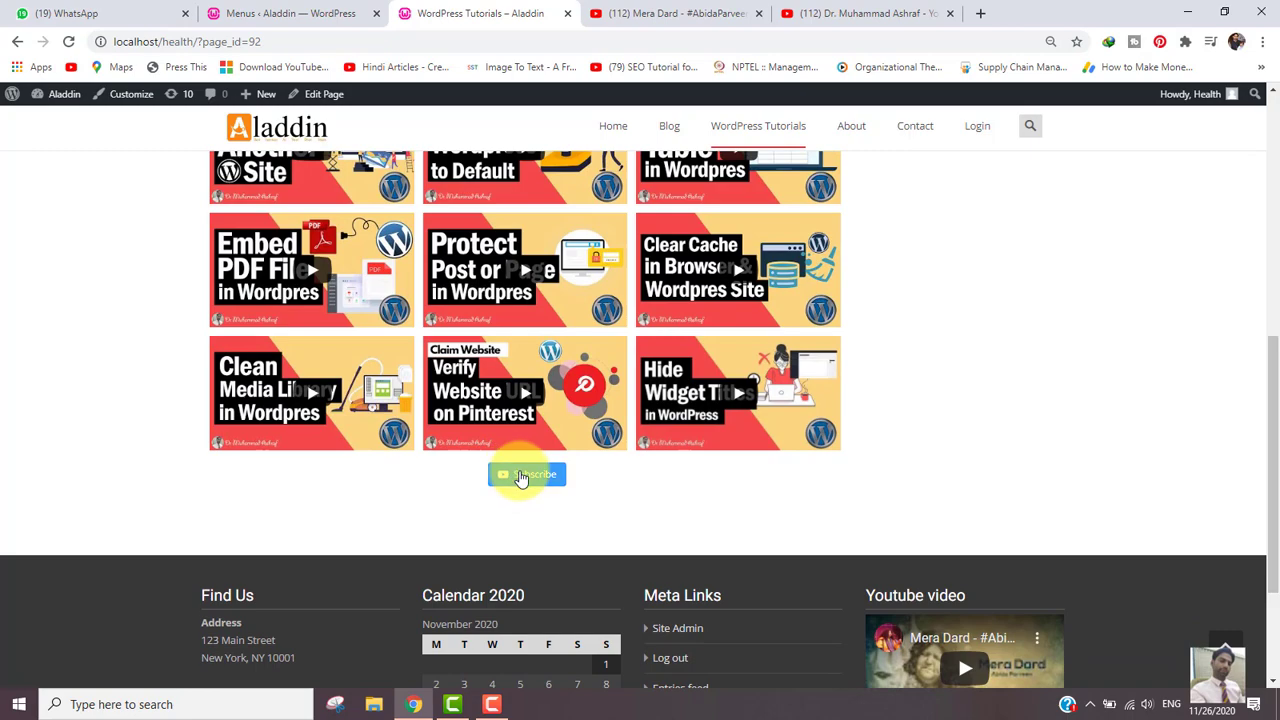
pyautogui.moveTo(1266, 351); pyautogui.dragTo(1268, 172)
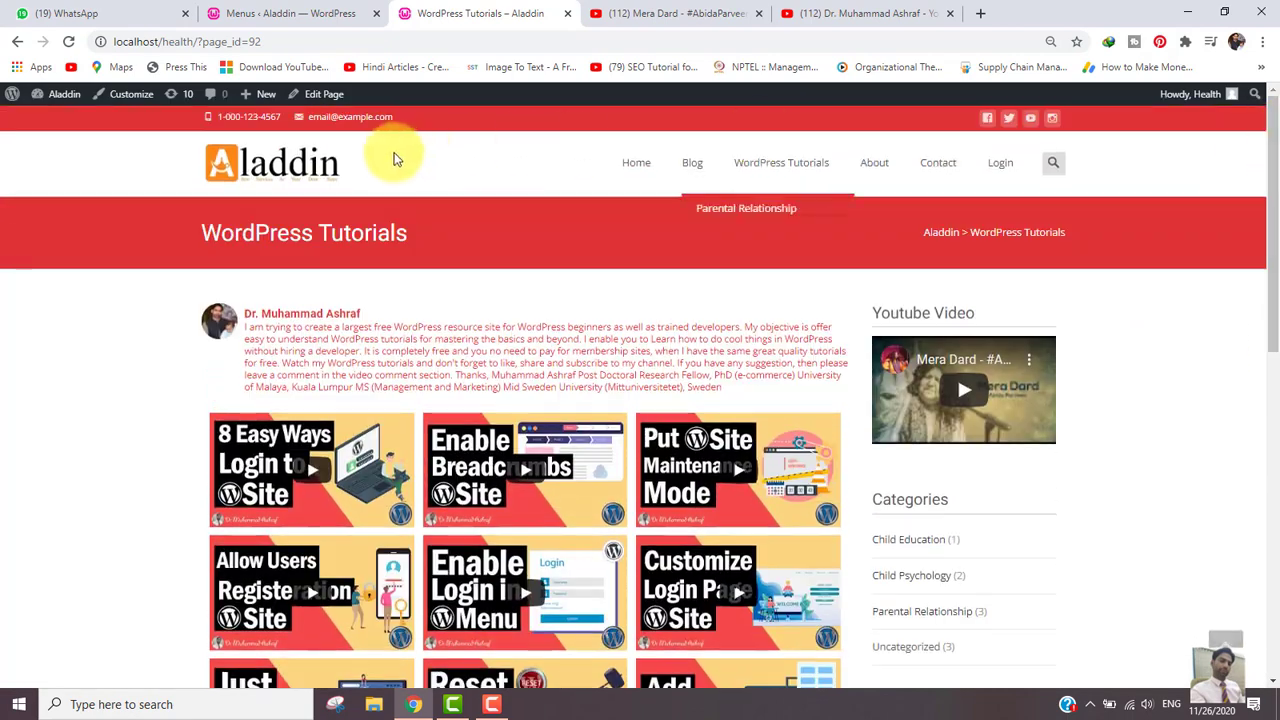
pyautogui.click(310, 168)
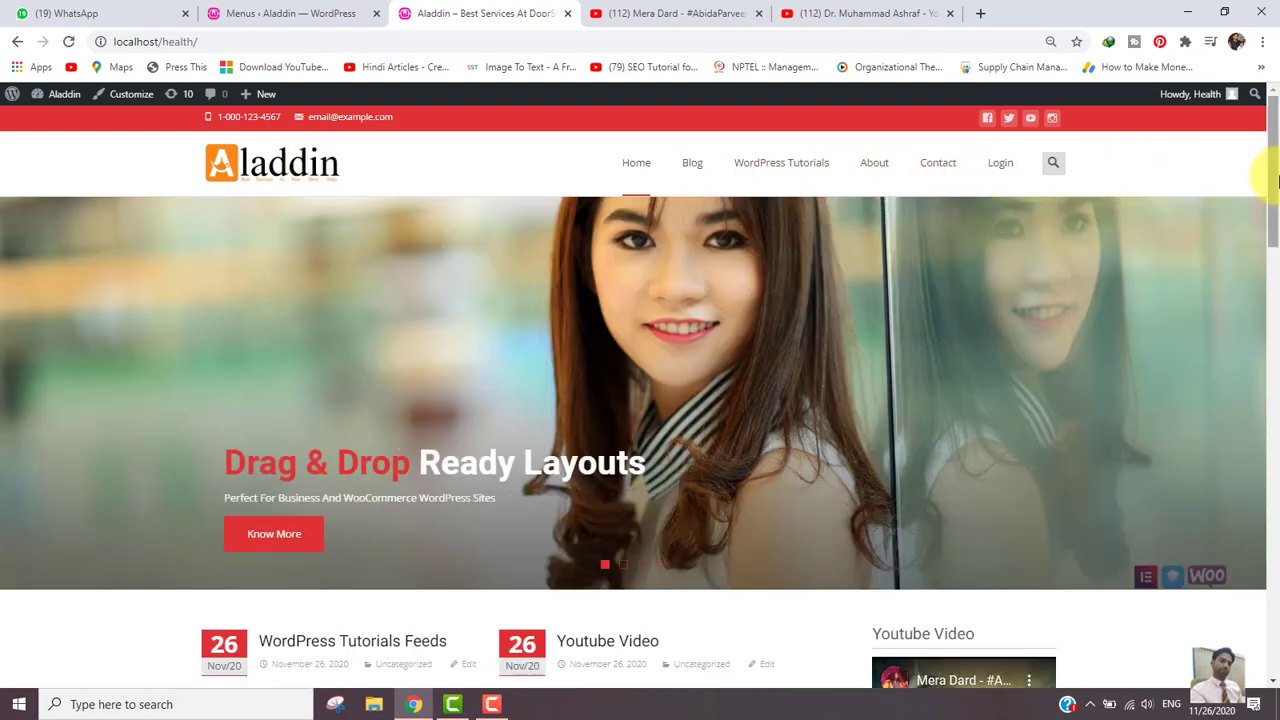
pyautogui.moveTo(1276, 178); pyautogui.dragTo(1266, 238)
# - Add a Text widget titled "WordPress Toturials" with the [youtube-feed] shortcode below Youtube Video in the Main Sidebar Widget Area and save it
pyautogui.click(212, 20)
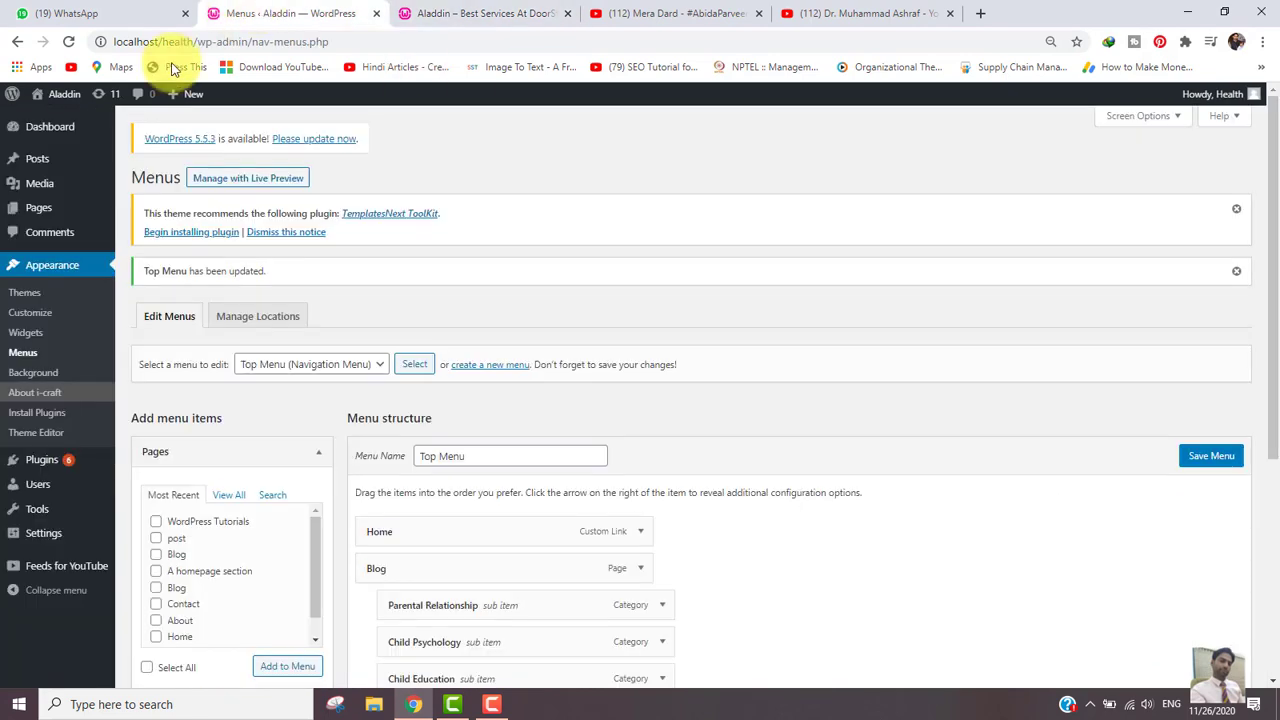
pyautogui.click(26, 336)
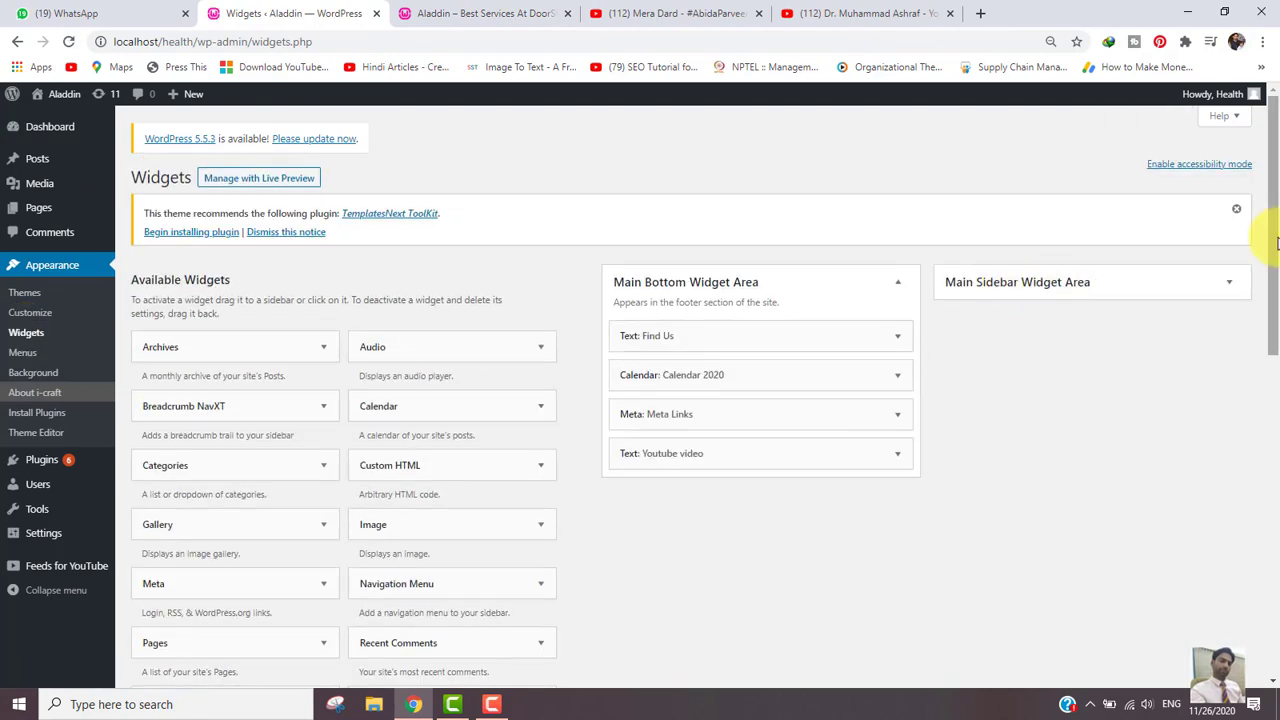
pyautogui.moveTo(1275, 240); pyautogui.dragTo(1276, 378)
pyautogui.moveTo(150, 508); pyautogui.dragTo(963, 369)
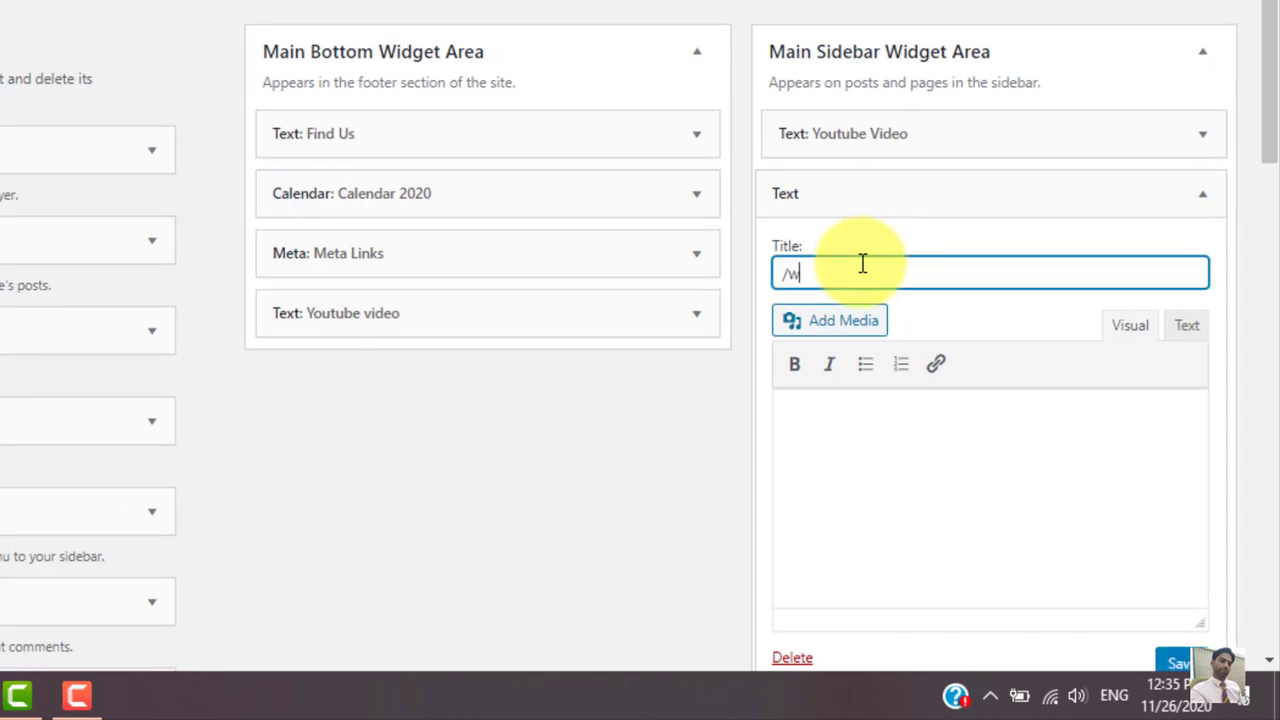
pyautogui.write('WordPress Toturials')
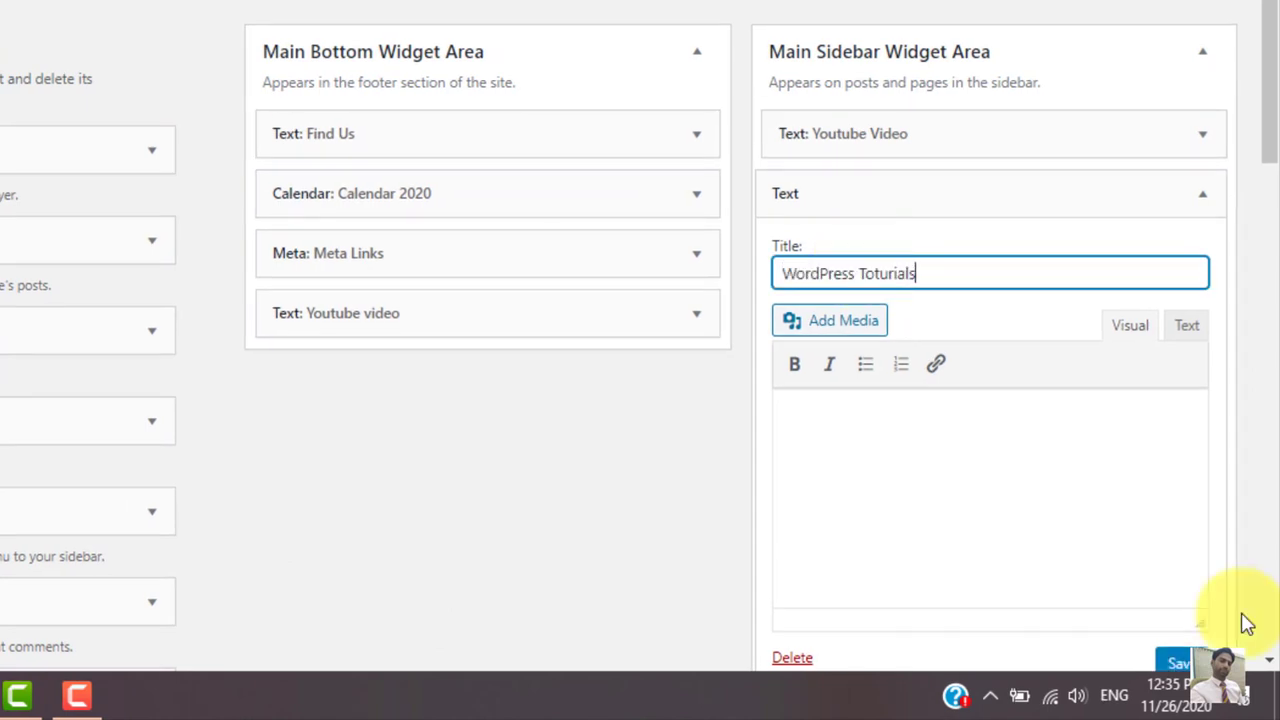
pyautogui.click(826, 429)
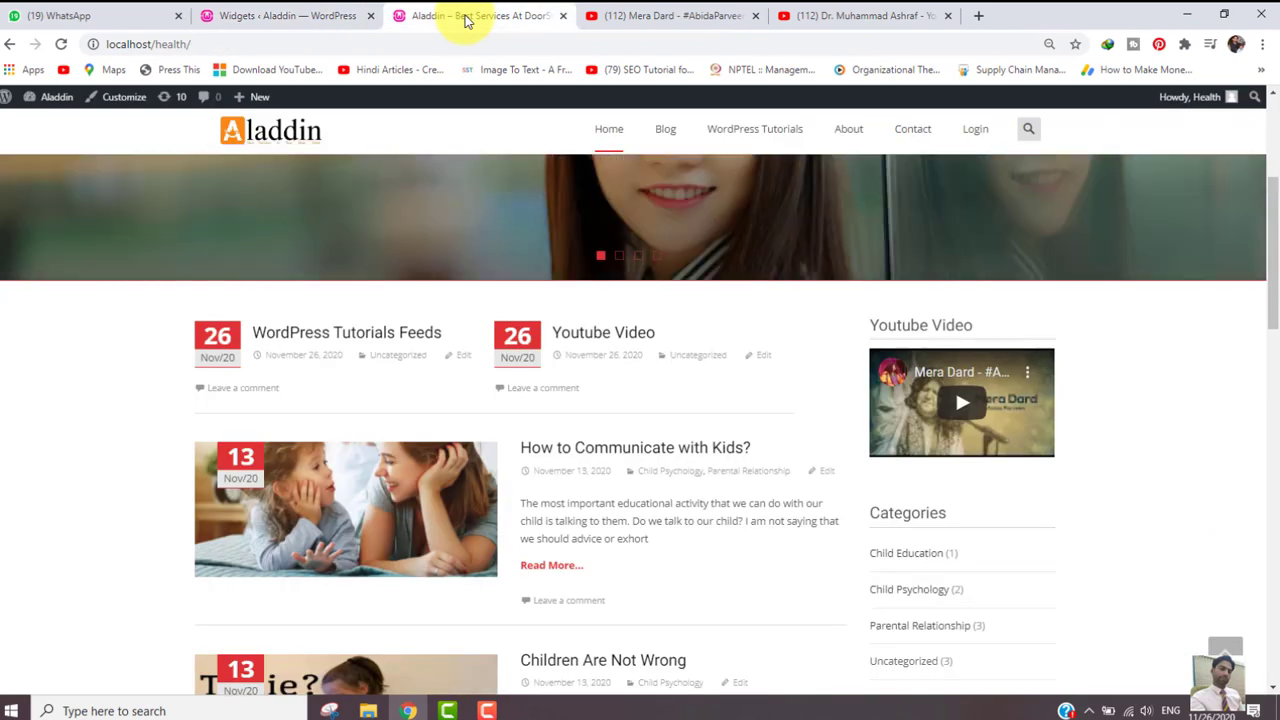
# - Reload the live home page and examine the YouTube feed in its sidebar and the video in its footer
pyautogui.click(251, 131)
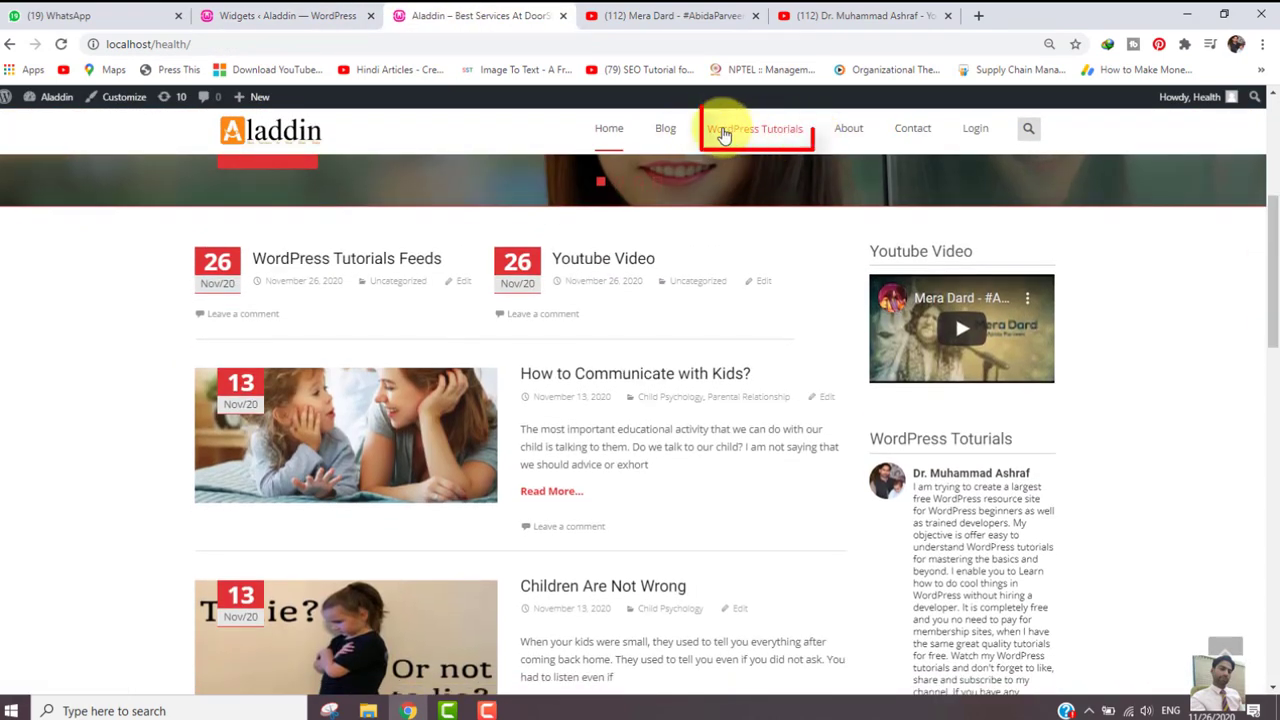
pyautogui.scroll(-2, 1270, 345)
pyautogui.moveTo(1268, 345); pyautogui.dragTo(1266, 410)
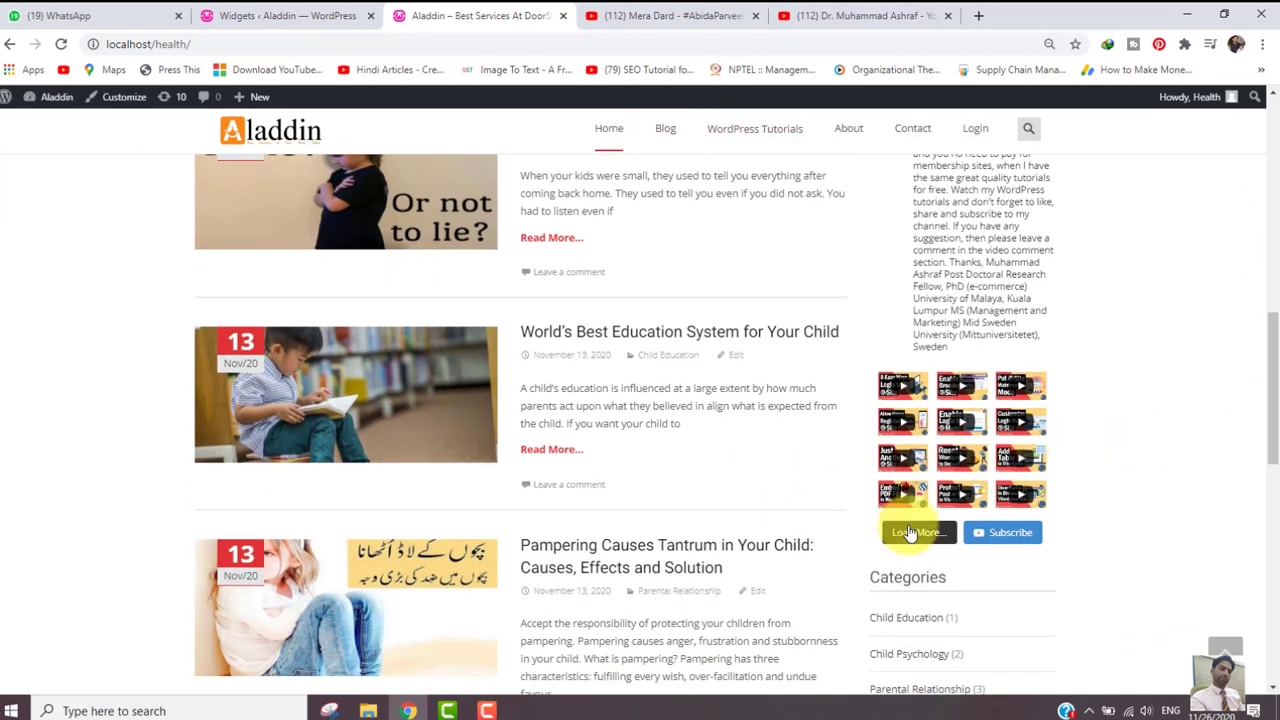
pyautogui.moveTo(1265, 445); pyautogui.dragTo(1270, 620)
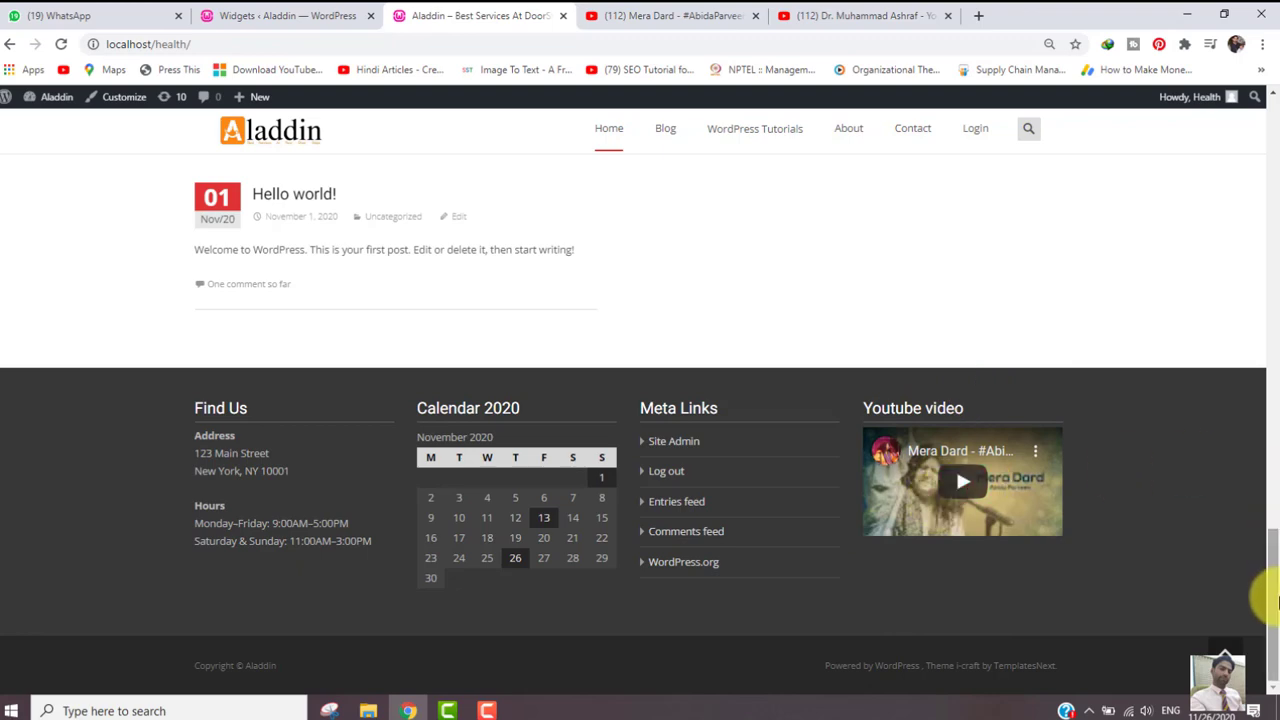
pyautogui.moveTo(1270, 575); pyautogui.dragTo(1278, 345)
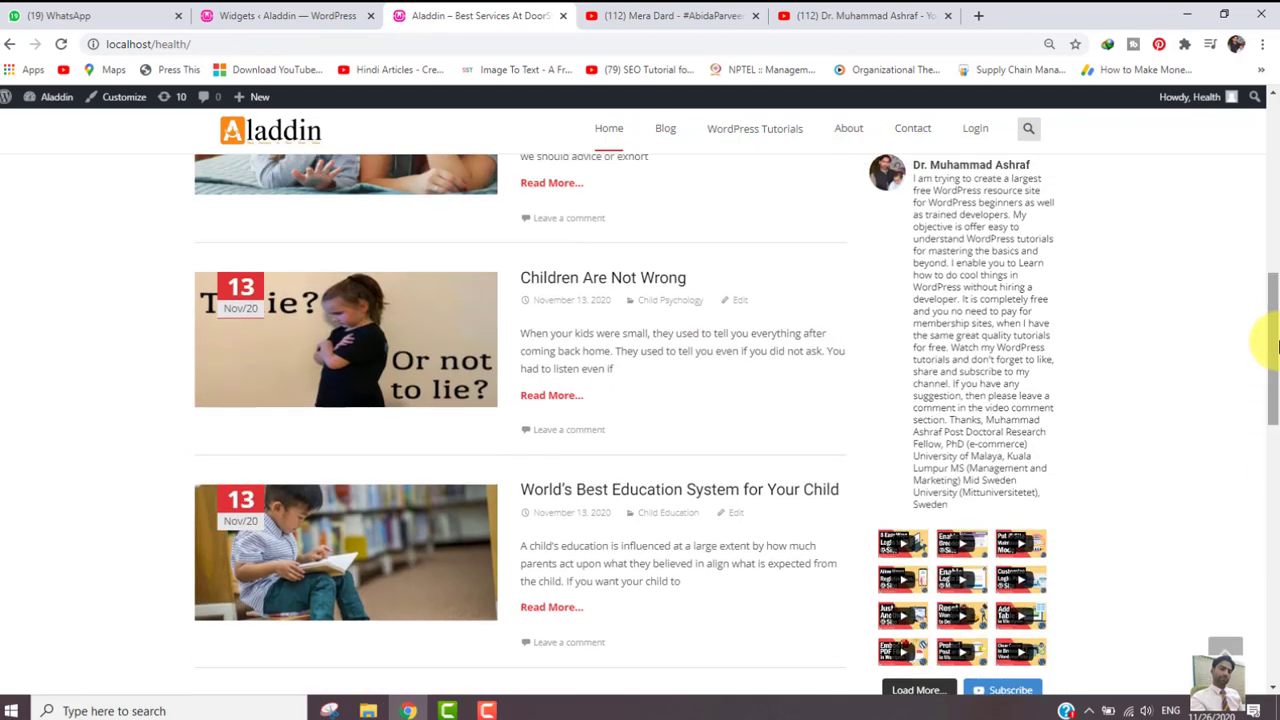
# - Open the WordPress Tutorials page on the live site and look over its video feed and sidebar videos
pyautogui.click(290, 16)
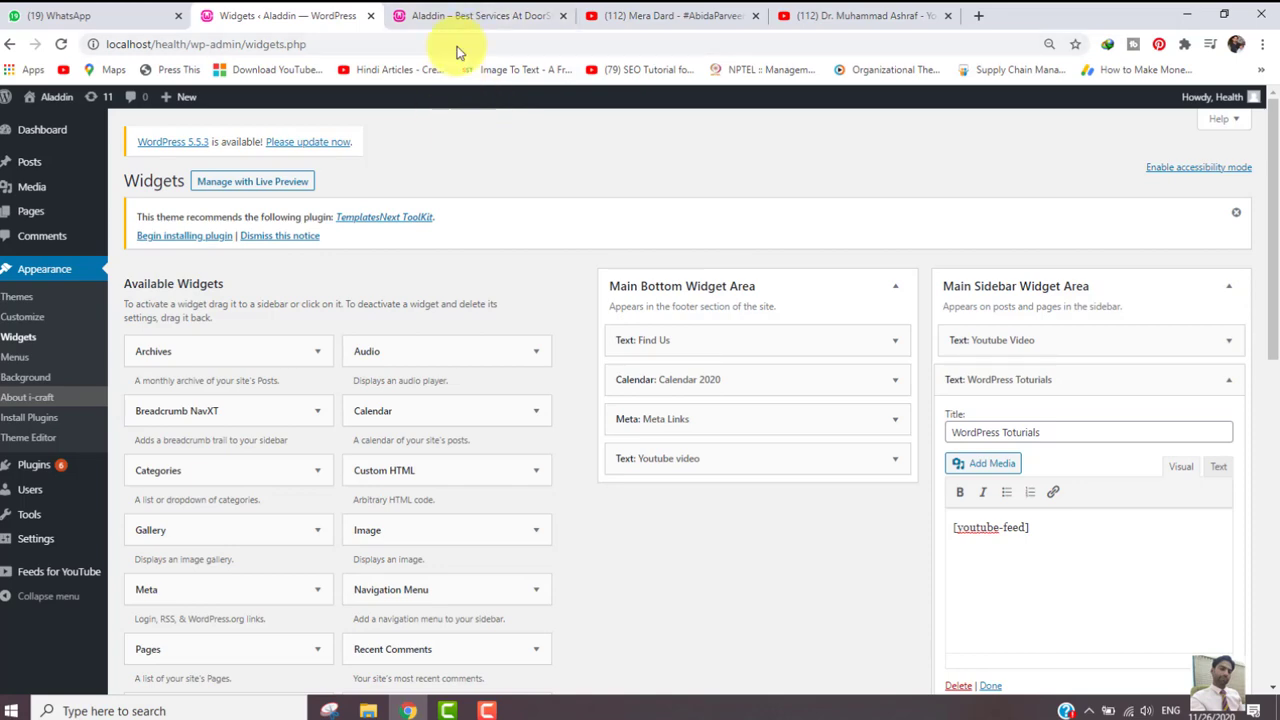
pyautogui.click(457, 15)
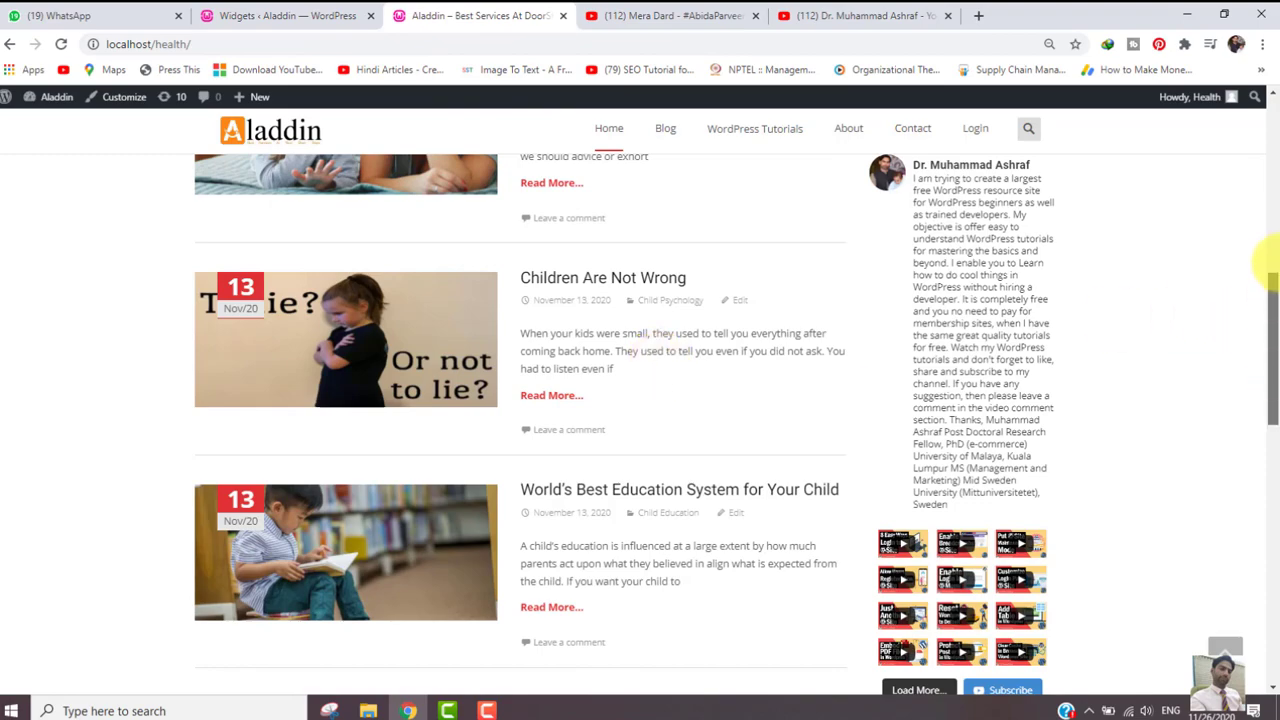
pyautogui.scroll(10, 1270, 285)
pyautogui.click(791, 168)
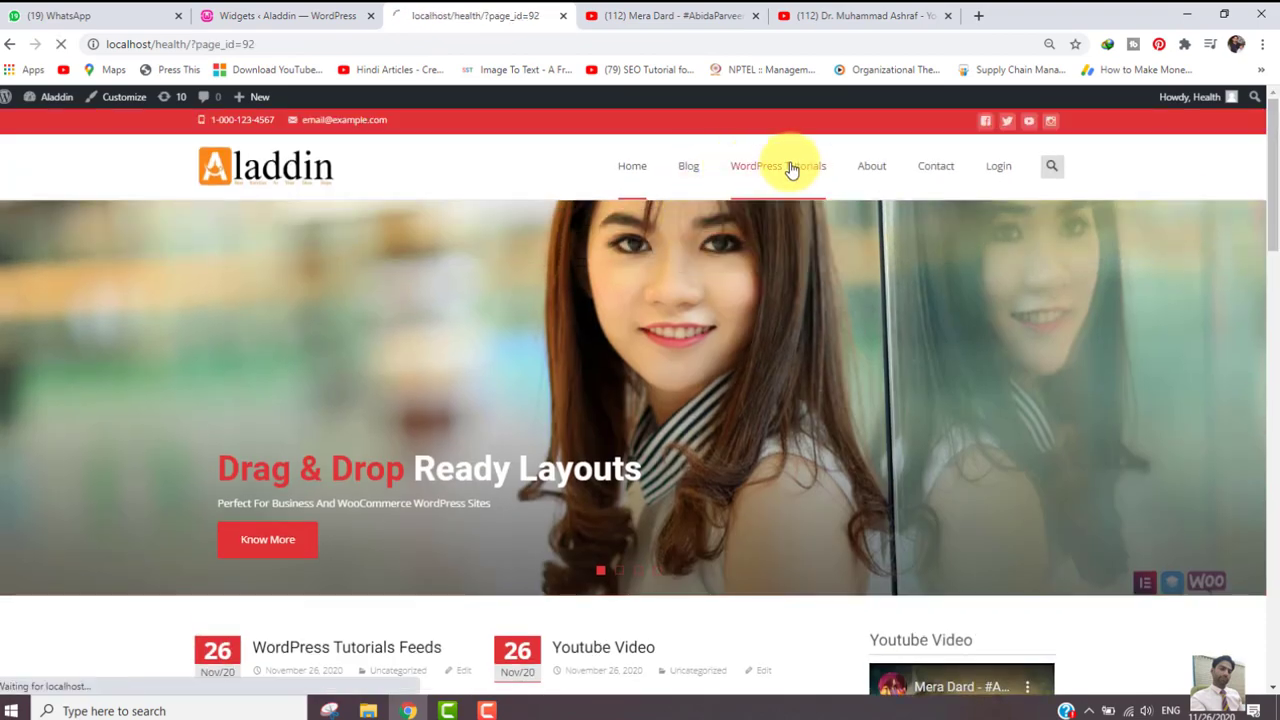
pyautogui.moveTo(1277, 195); pyautogui.dragTo(1270, 320)
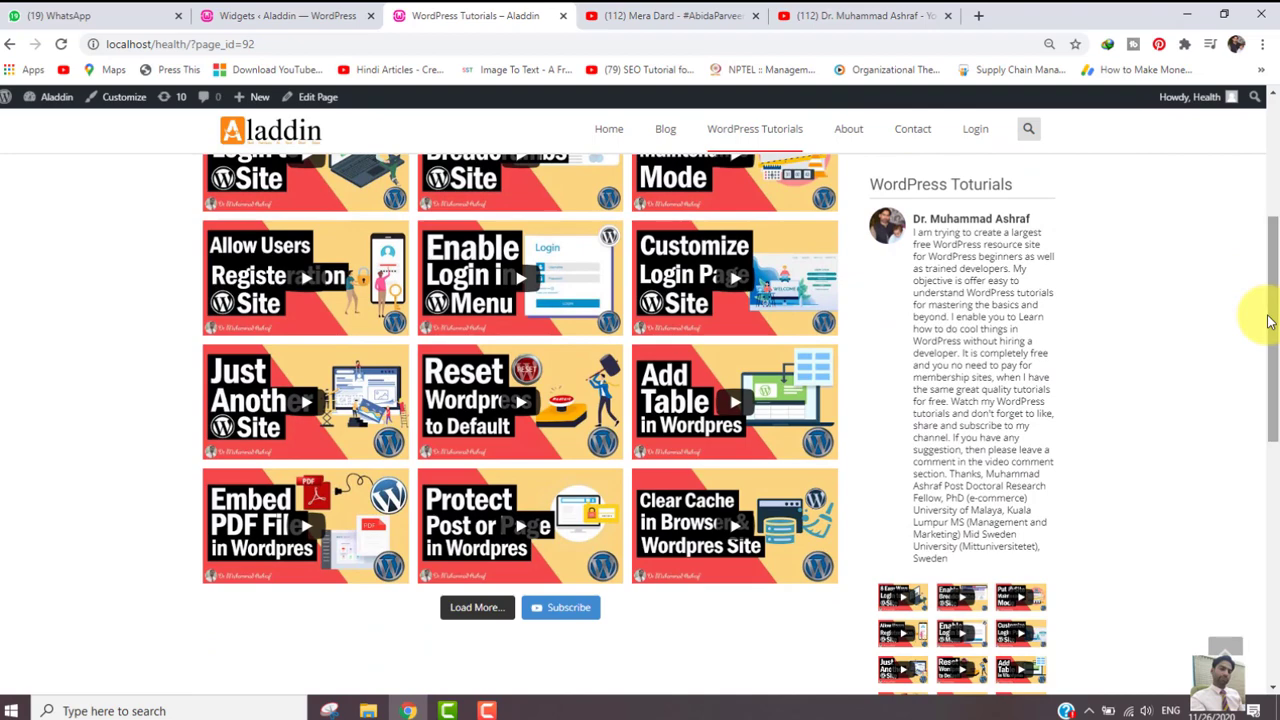
pyautogui.scroll(2, 1276, 310)
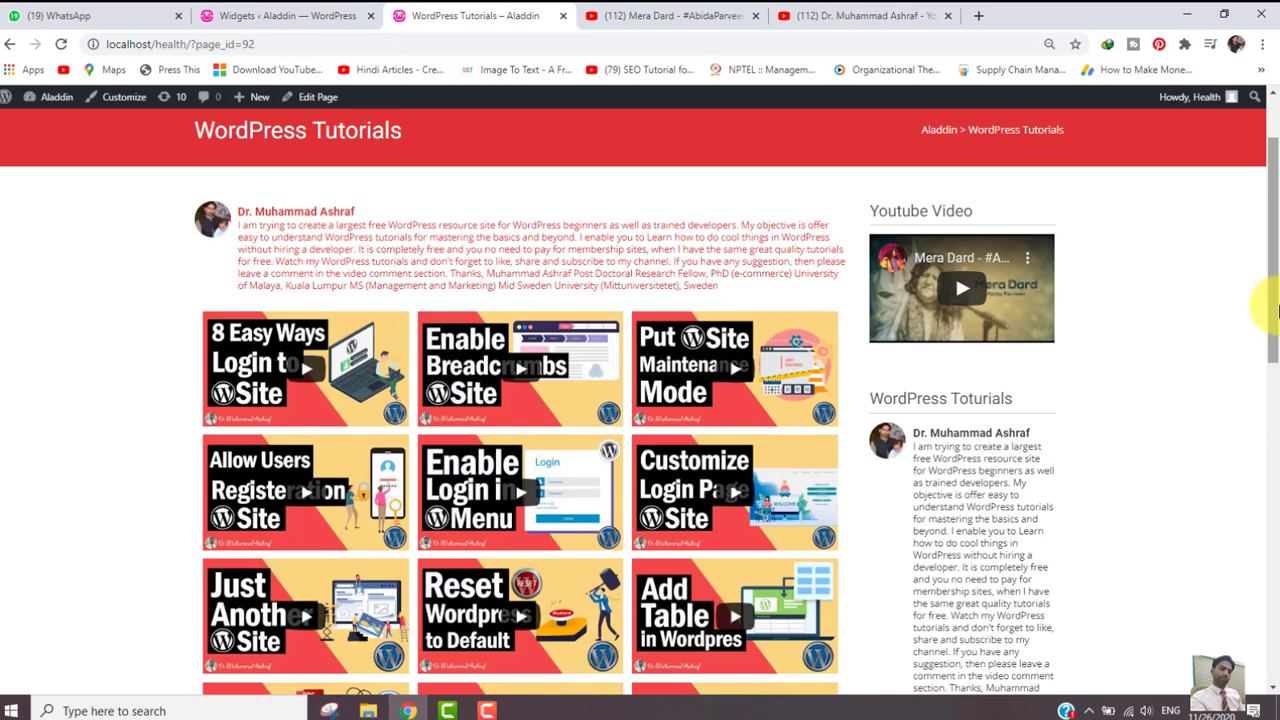
# - Search the plugins available to add for "easy load for videos" and activate the Lazy Load for Videos plugin
pyautogui.click(241, 17)
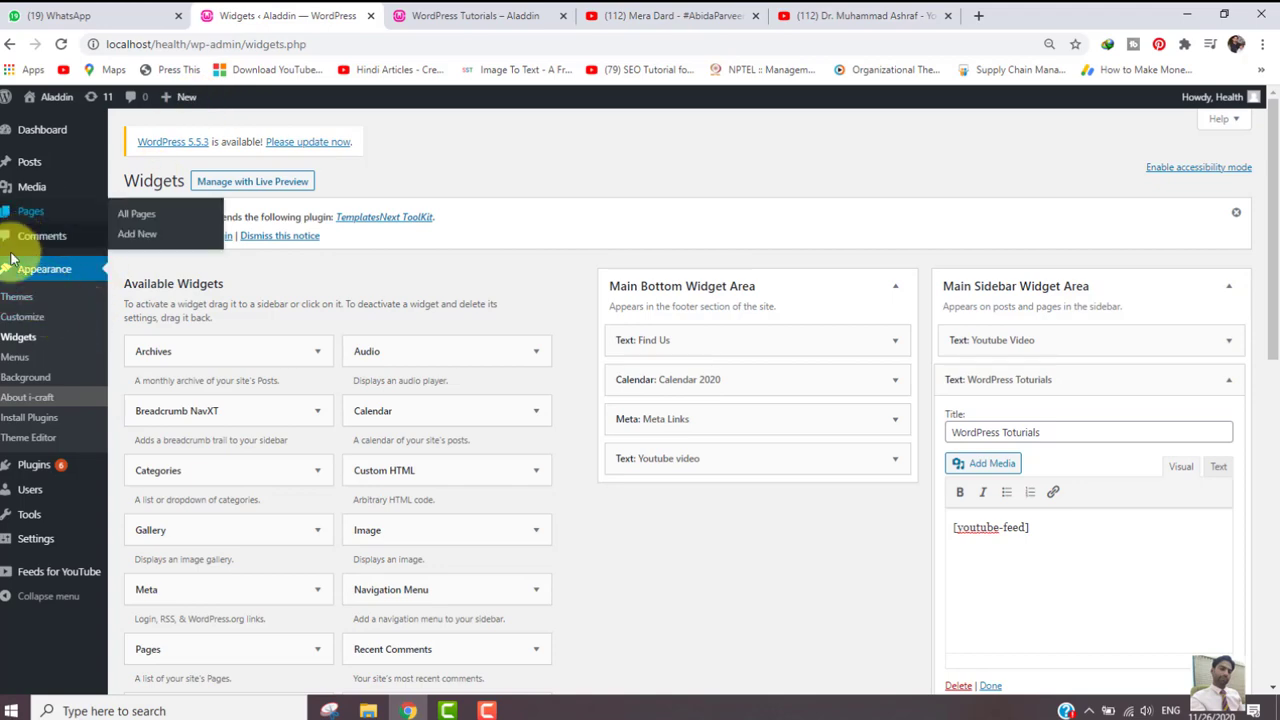
pyautogui.moveTo(38, 467)
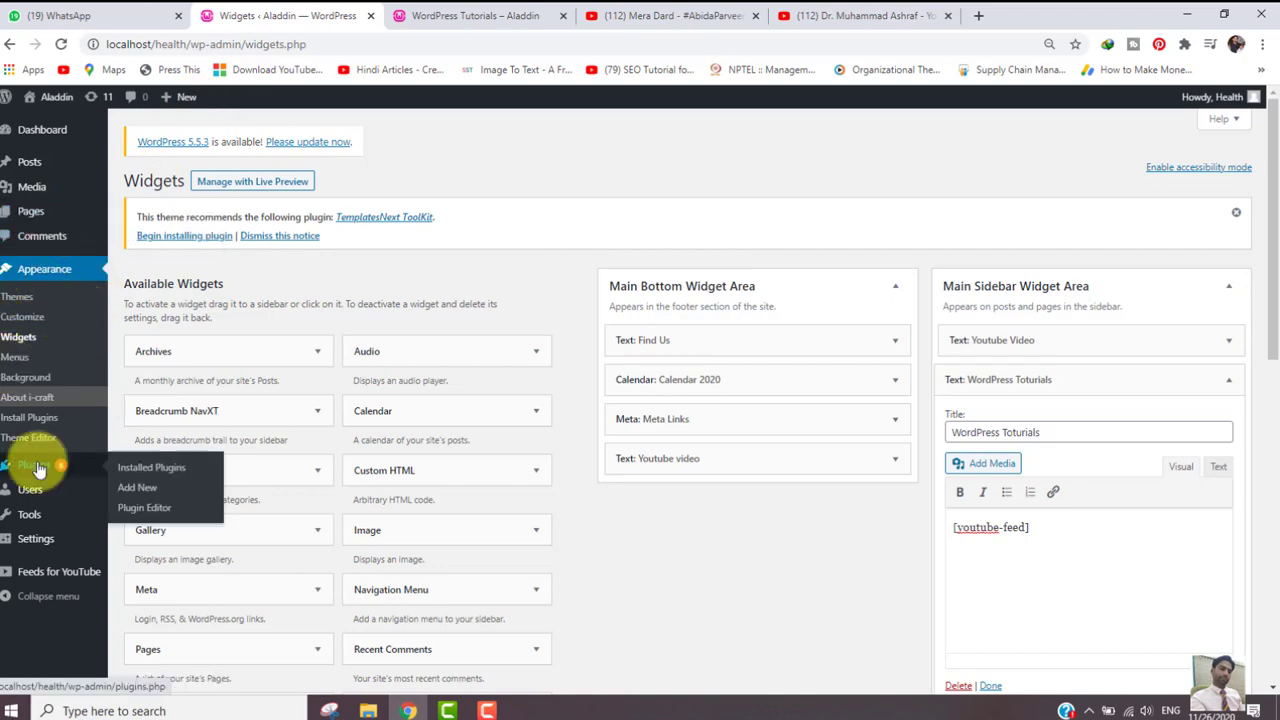
pyautogui.click(137, 490)
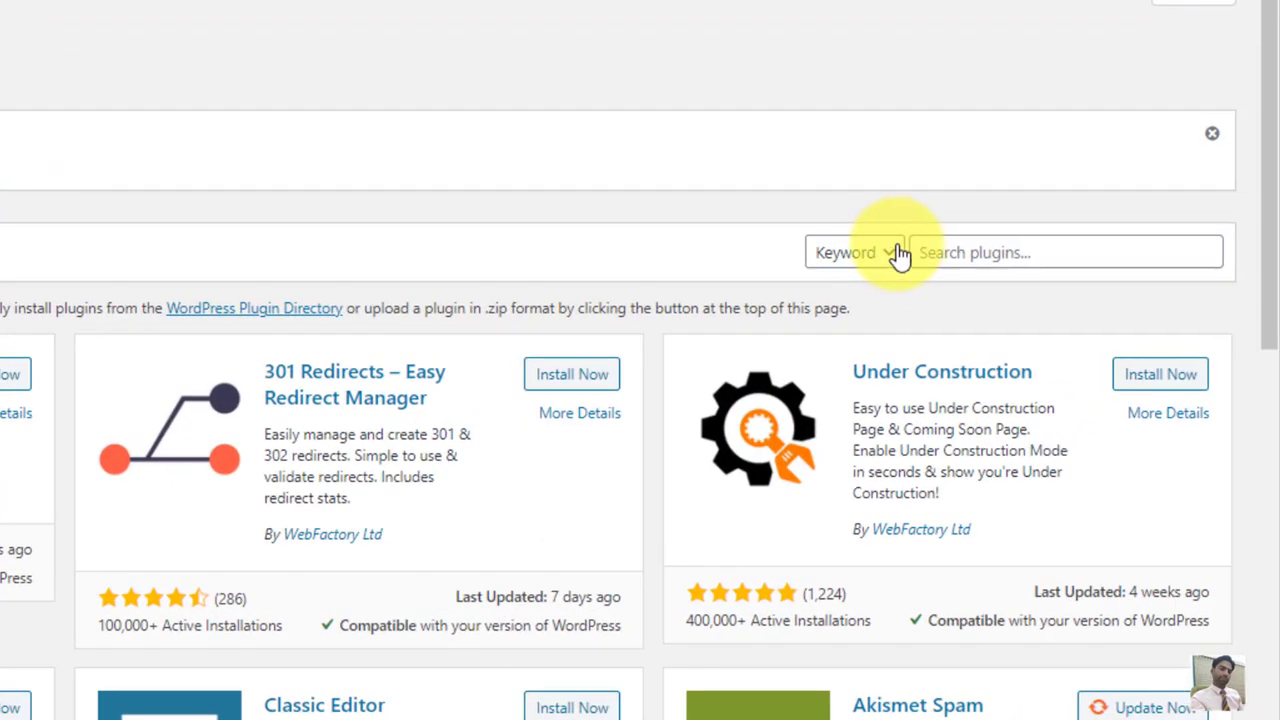
pyautogui.click(943, 251)
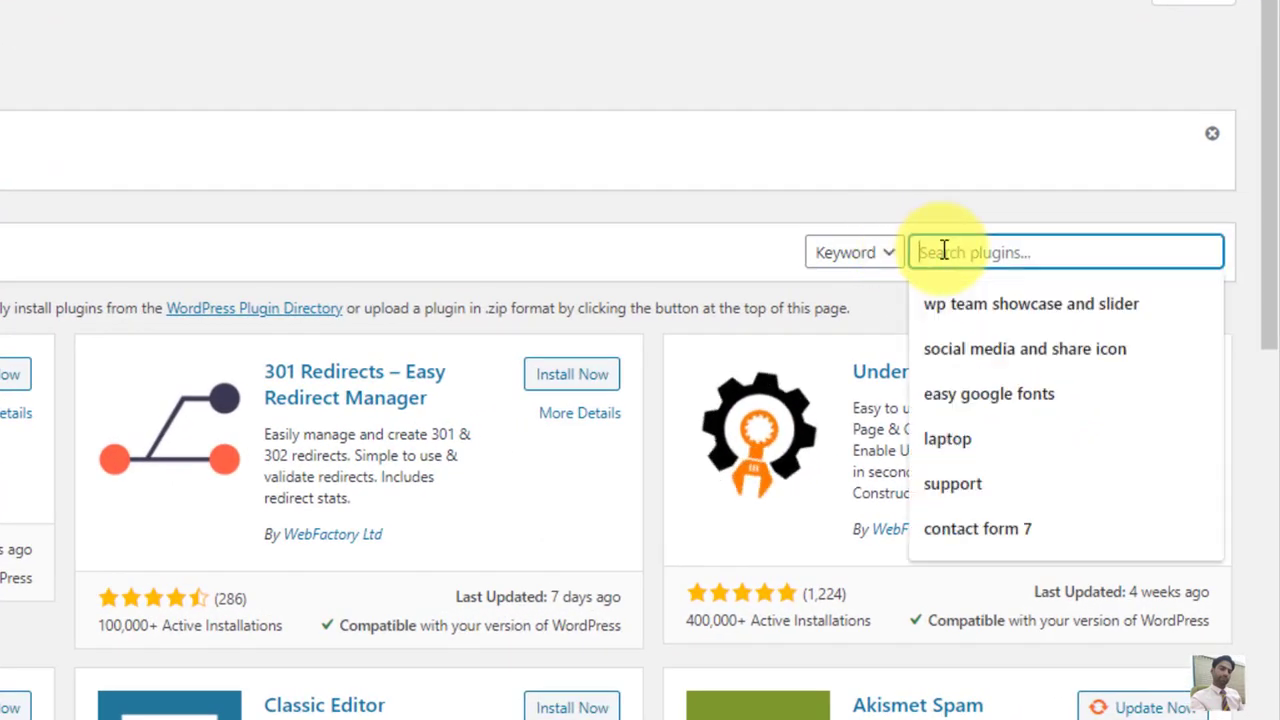
pyautogui.write('easy load for videos')
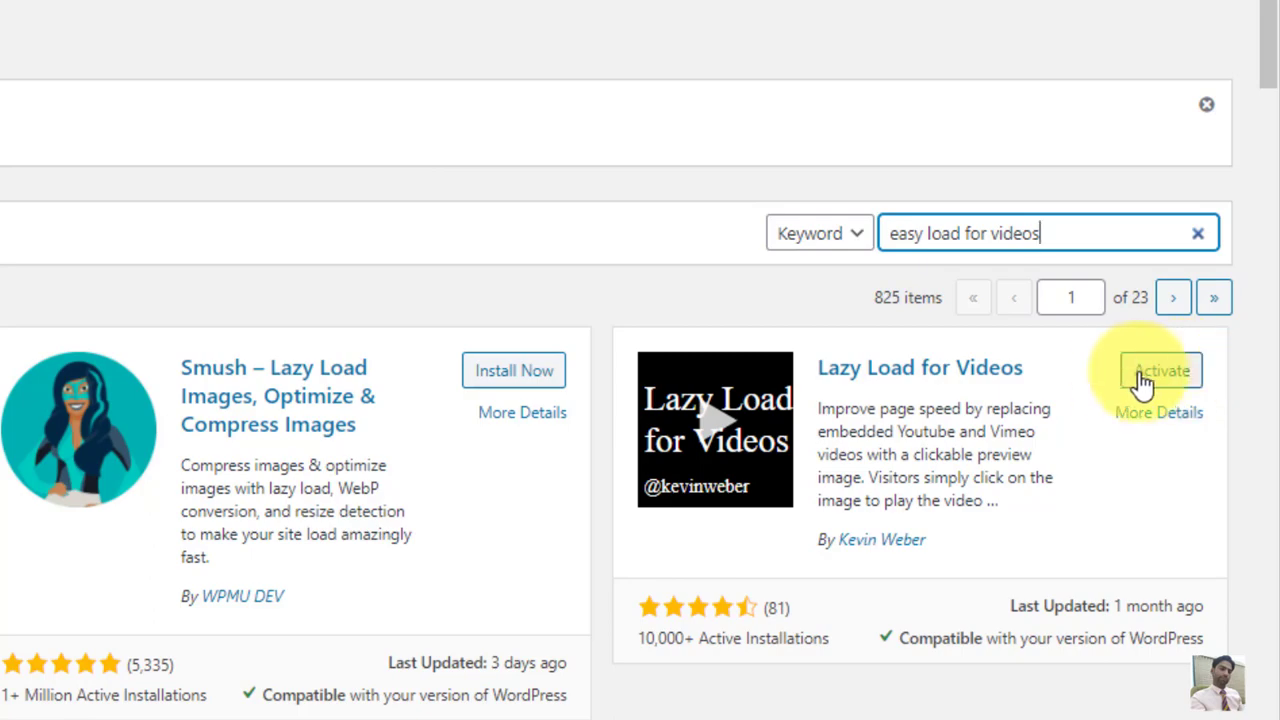
pyautogui.click(1185, 378)
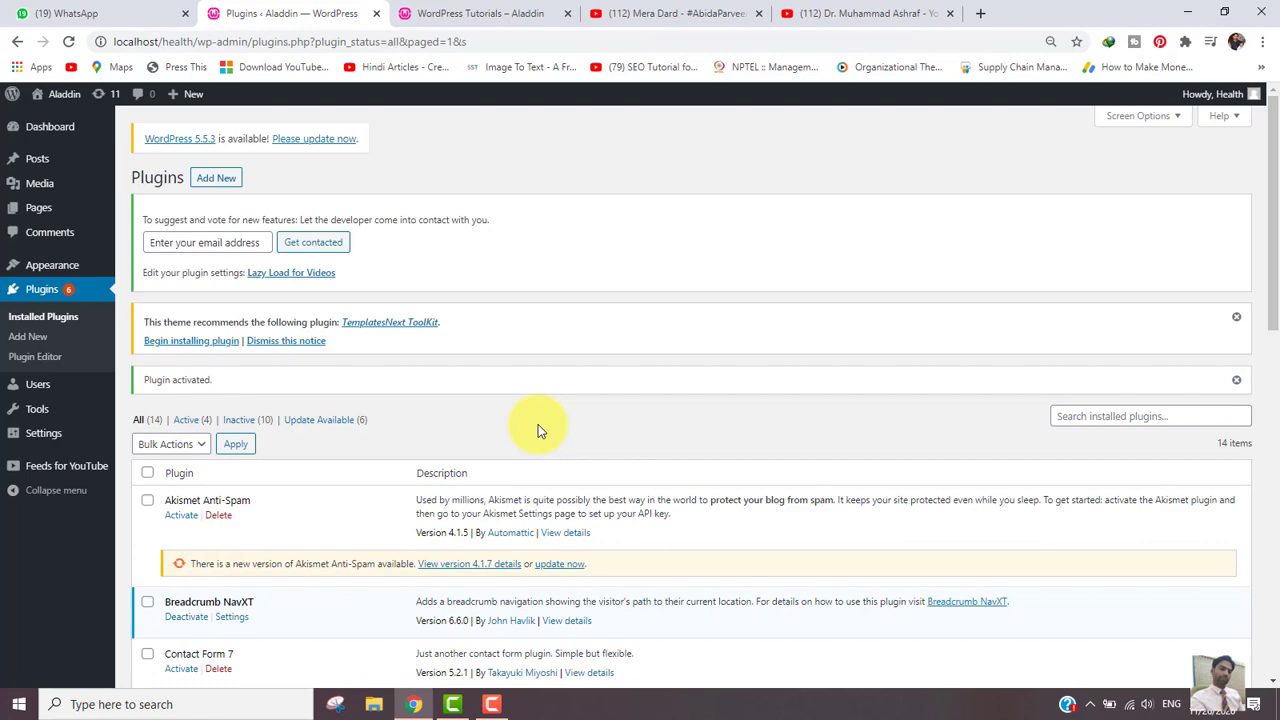
# - Reload the live WordPress Tutorials page, open the Youtube Video post from the home page, and play its video
pyautogui.click(455, 13)
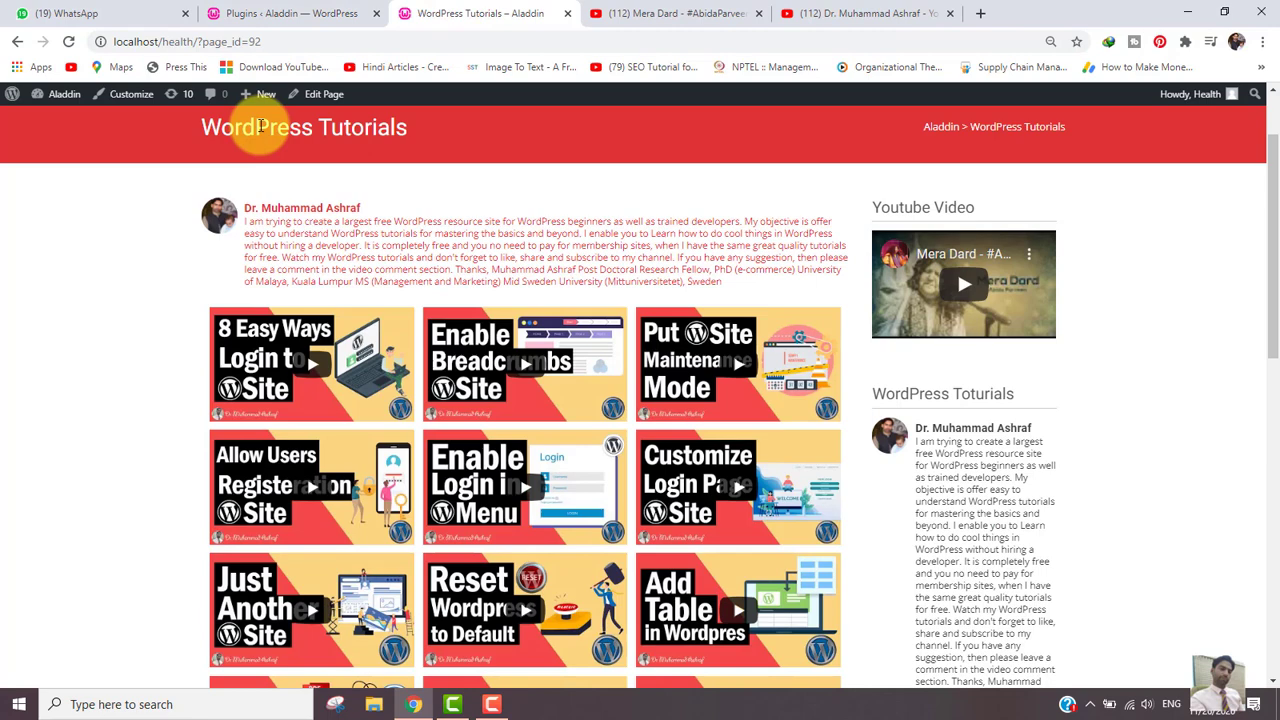
pyautogui.click(68, 41)
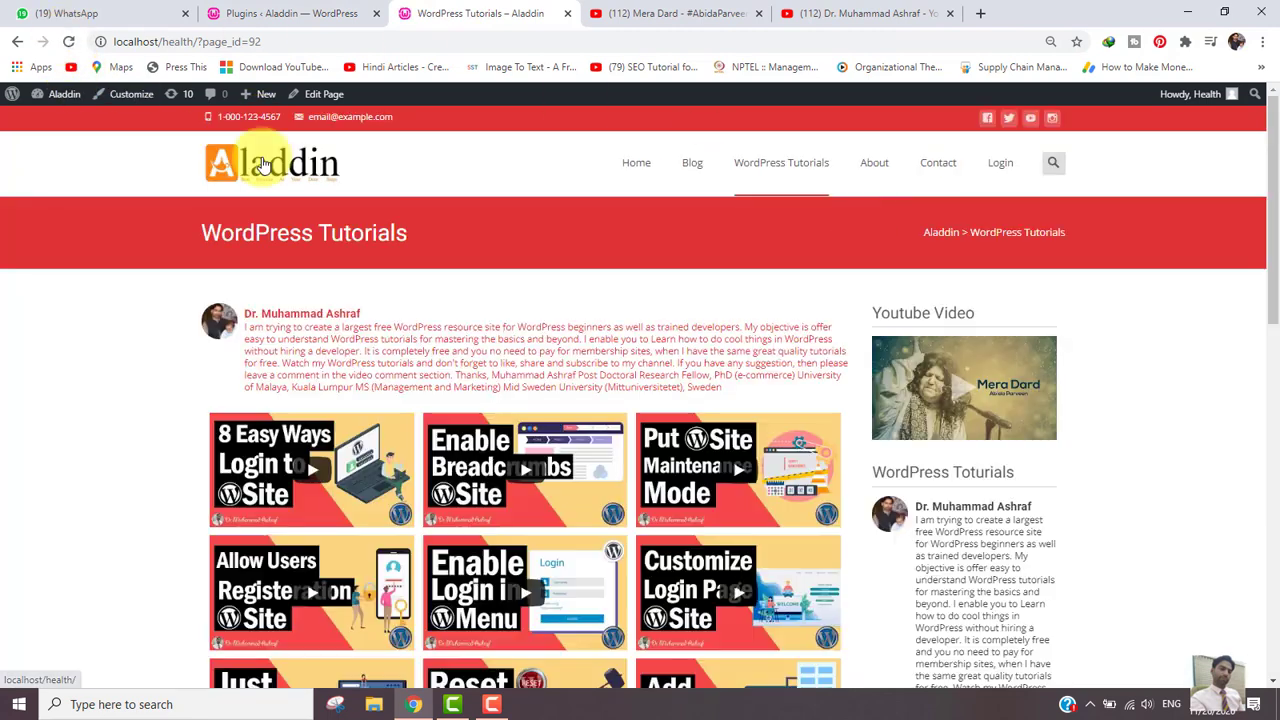
pyautogui.click(264, 165)
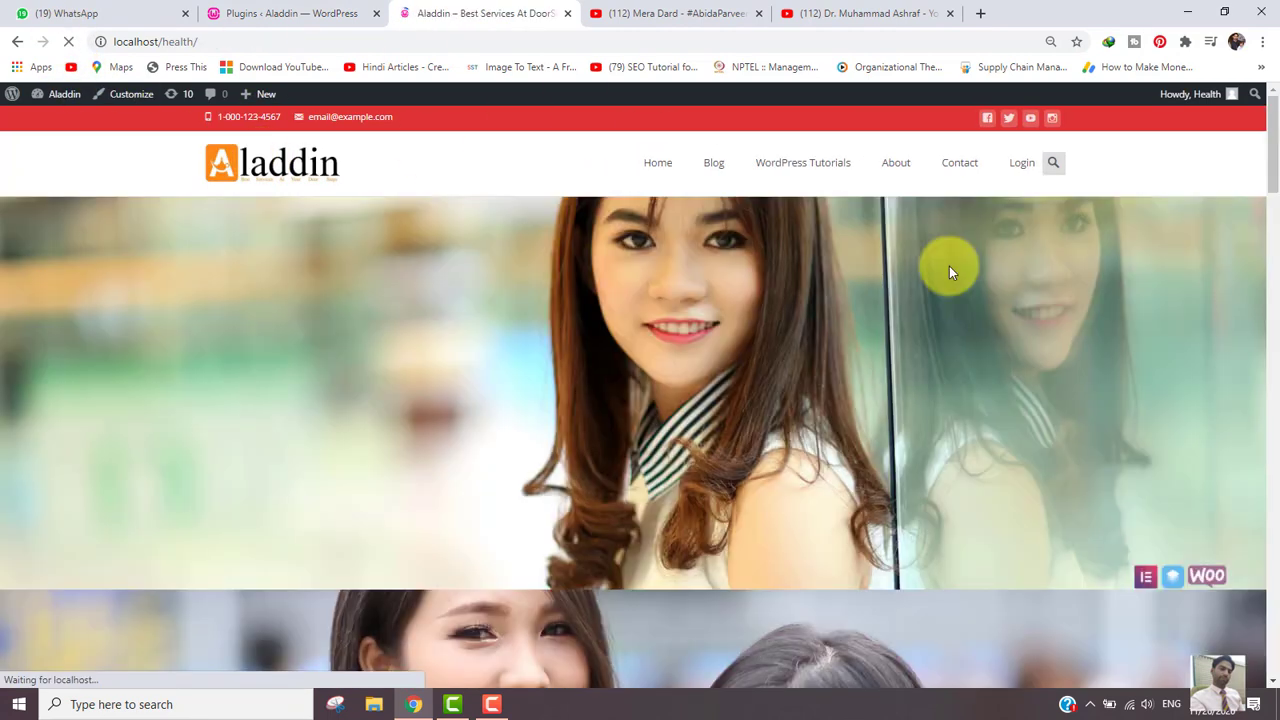
pyautogui.moveTo(1273, 172); pyautogui.dragTo(1268, 251)
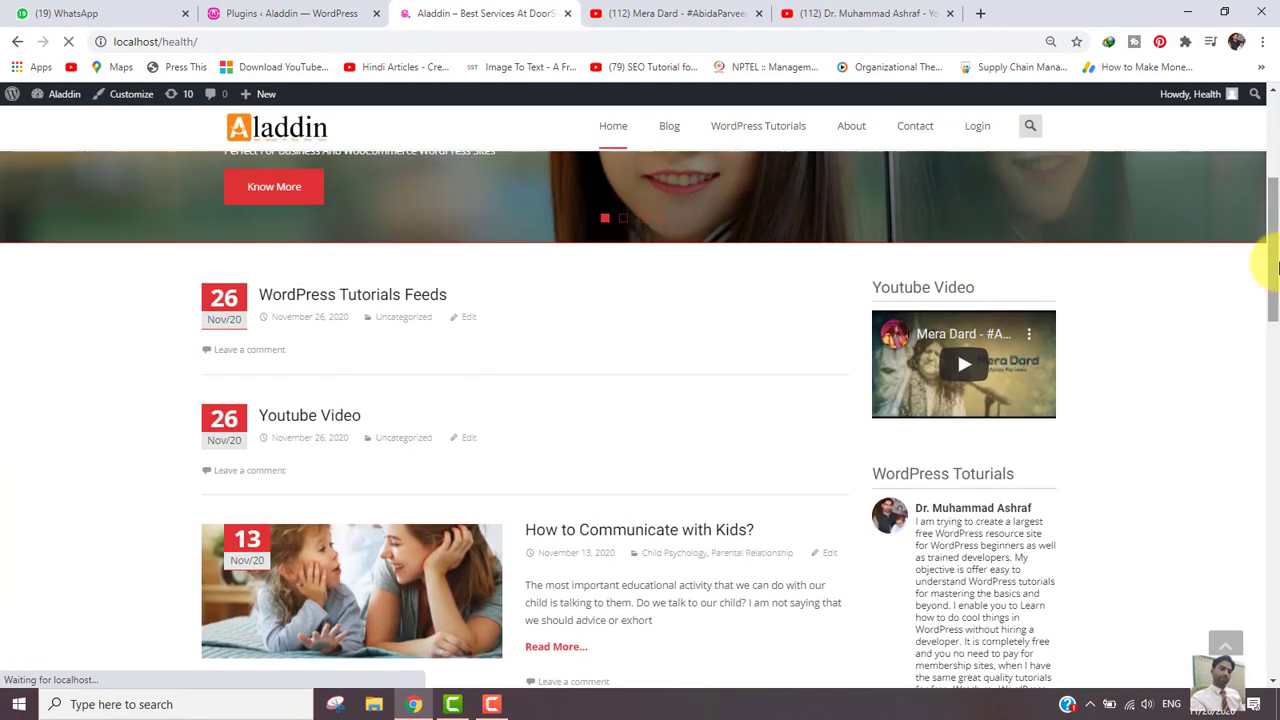
pyautogui.click(587, 295)
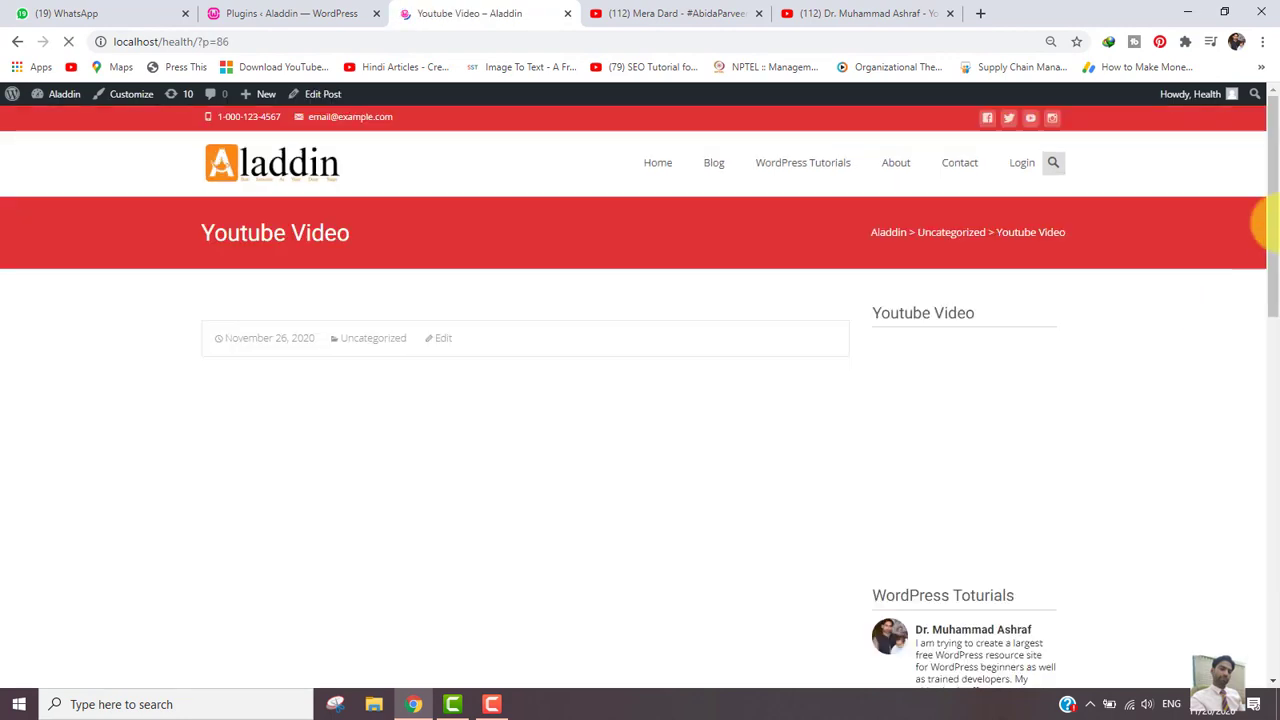
pyautogui.moveTo(1268, 200); pyautogui.dragTo(1268, 271)
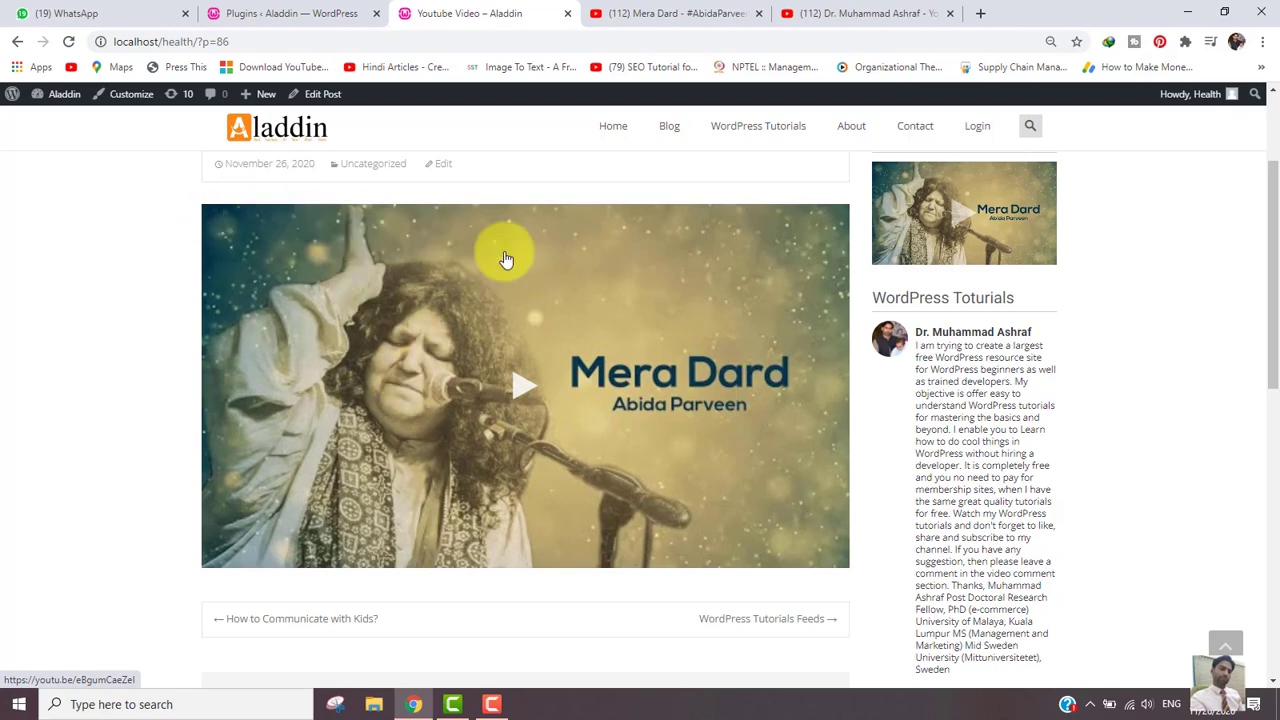
pyautogui.click(519, 391)
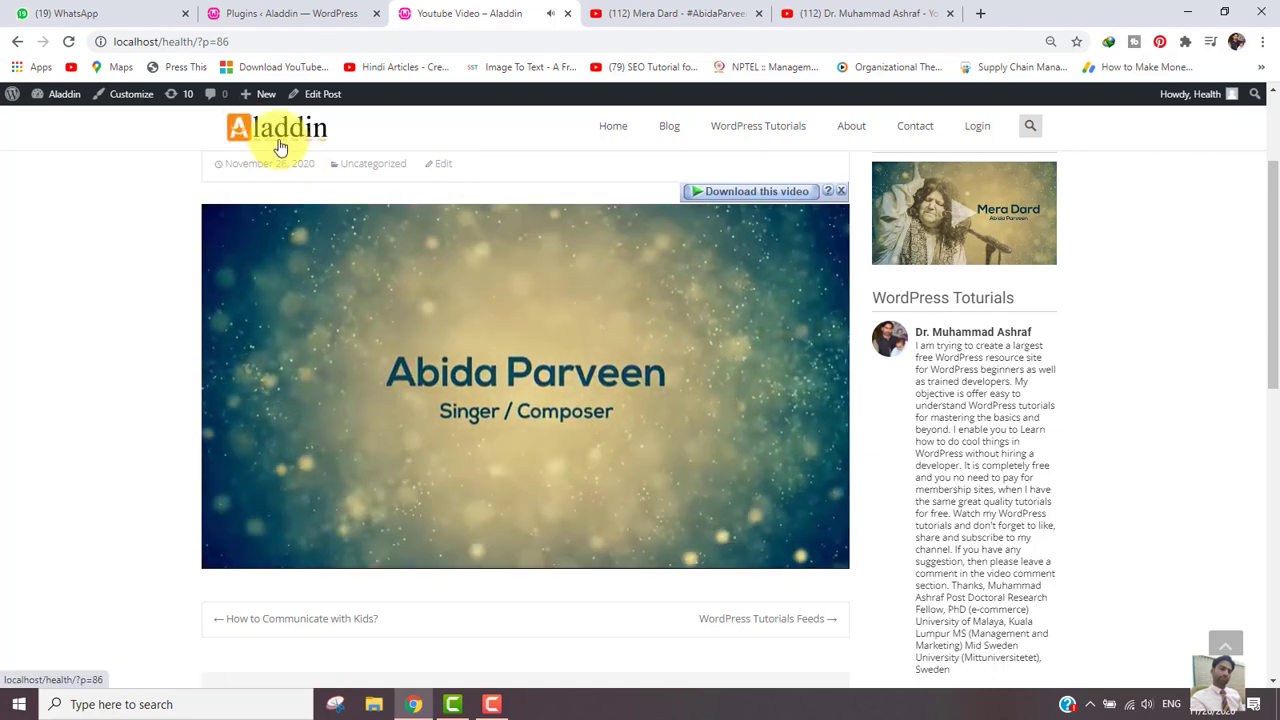
# - In the Lazy Load for Videos plugin's Youtube settings, enable Display Youtube title and save the changes
pyautogui.click(287, 15)
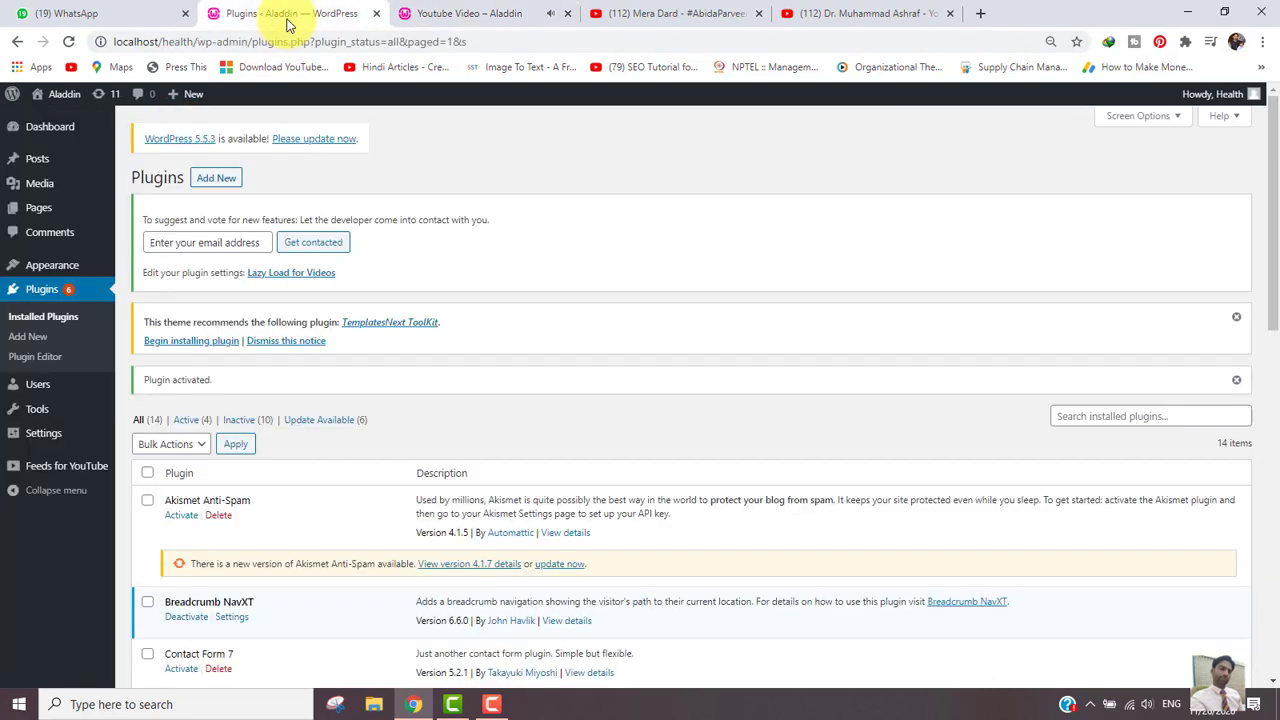
pyautogui.moveTo(1273, 221); pyautogui.dragTo(1273, 362)
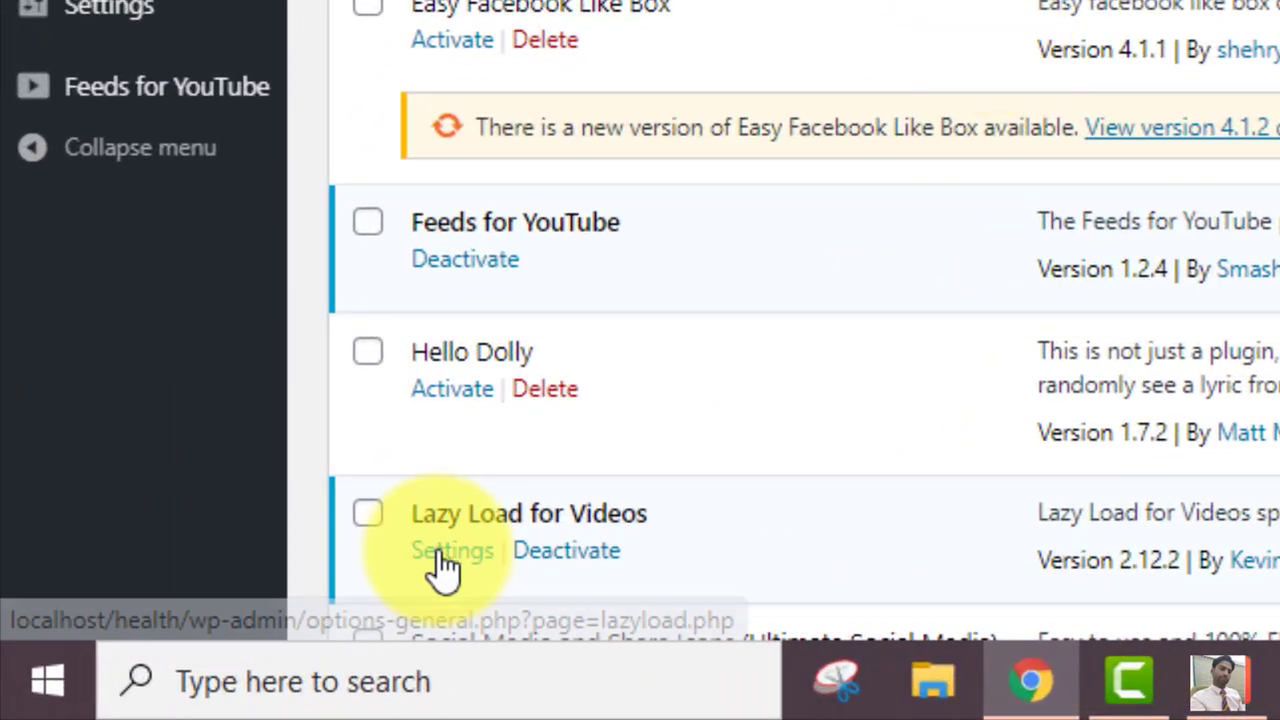
pyautogui.click(437, 556)
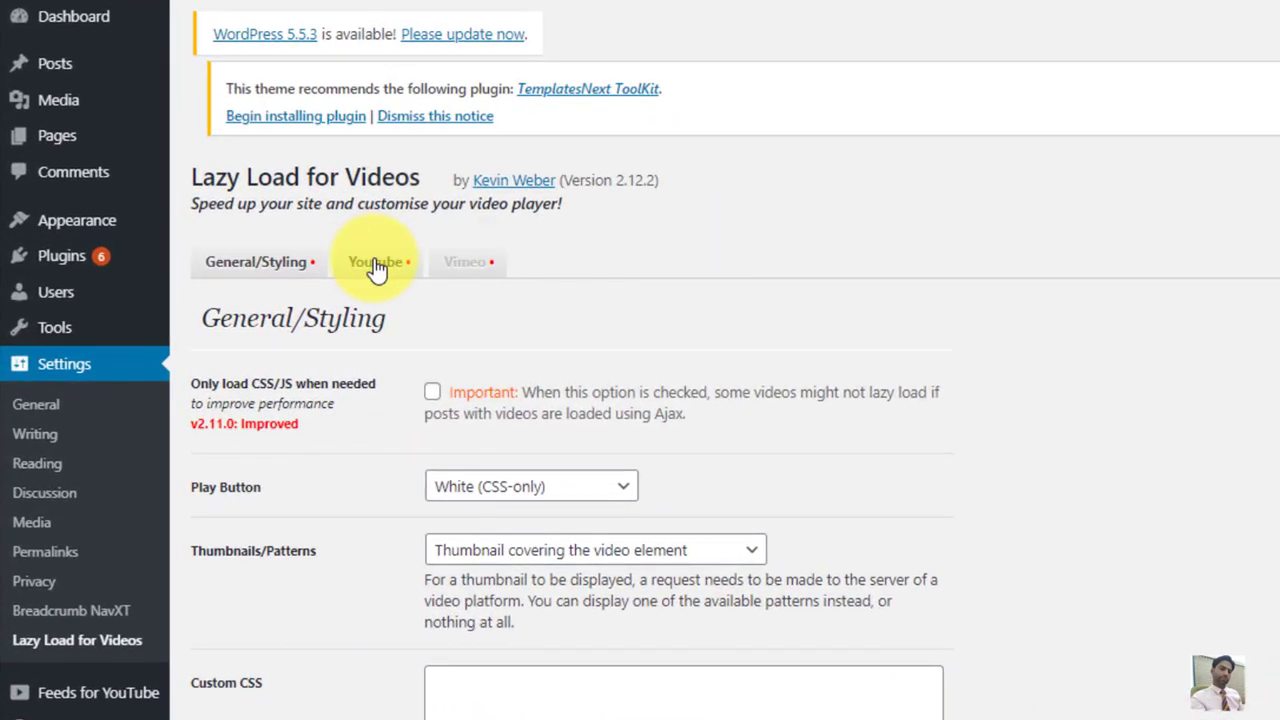
pyautogui.click(377, 266)
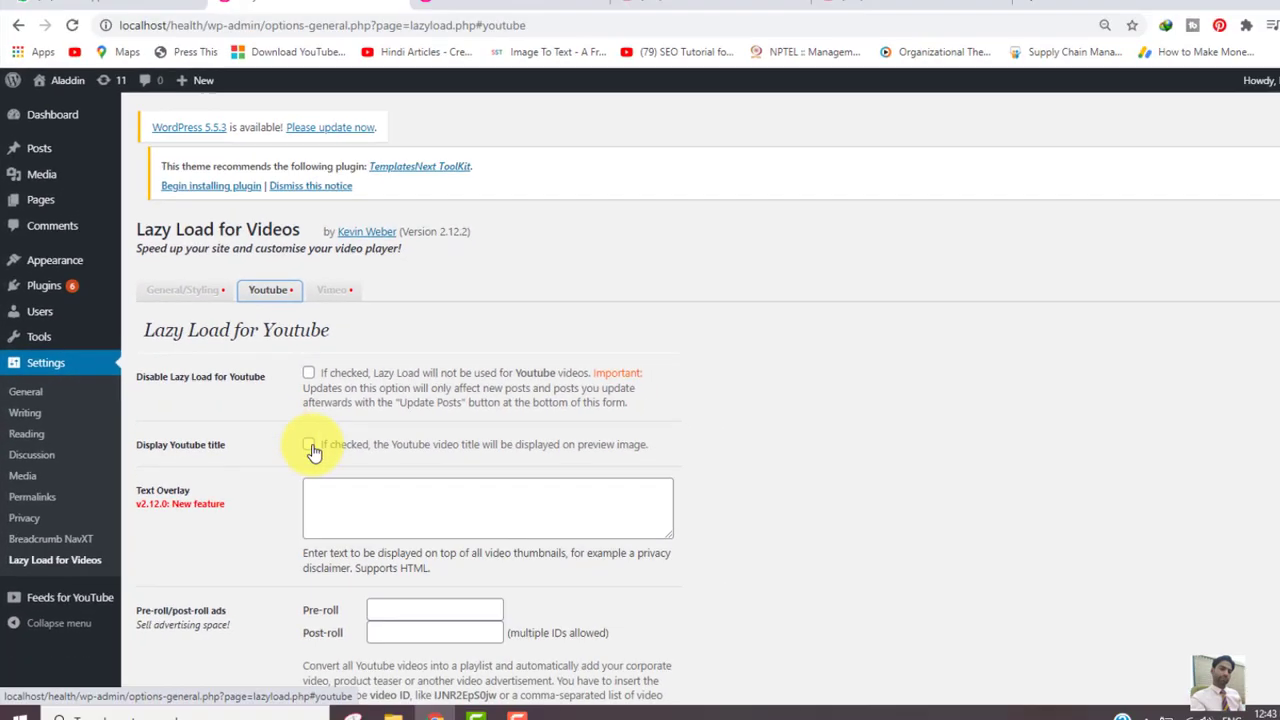
pyautogui.scroll(-1, 1278, 275)
pyautogui.scroll(-2, 1278, 275)
pyautogui.scroll(1, 125, 273)
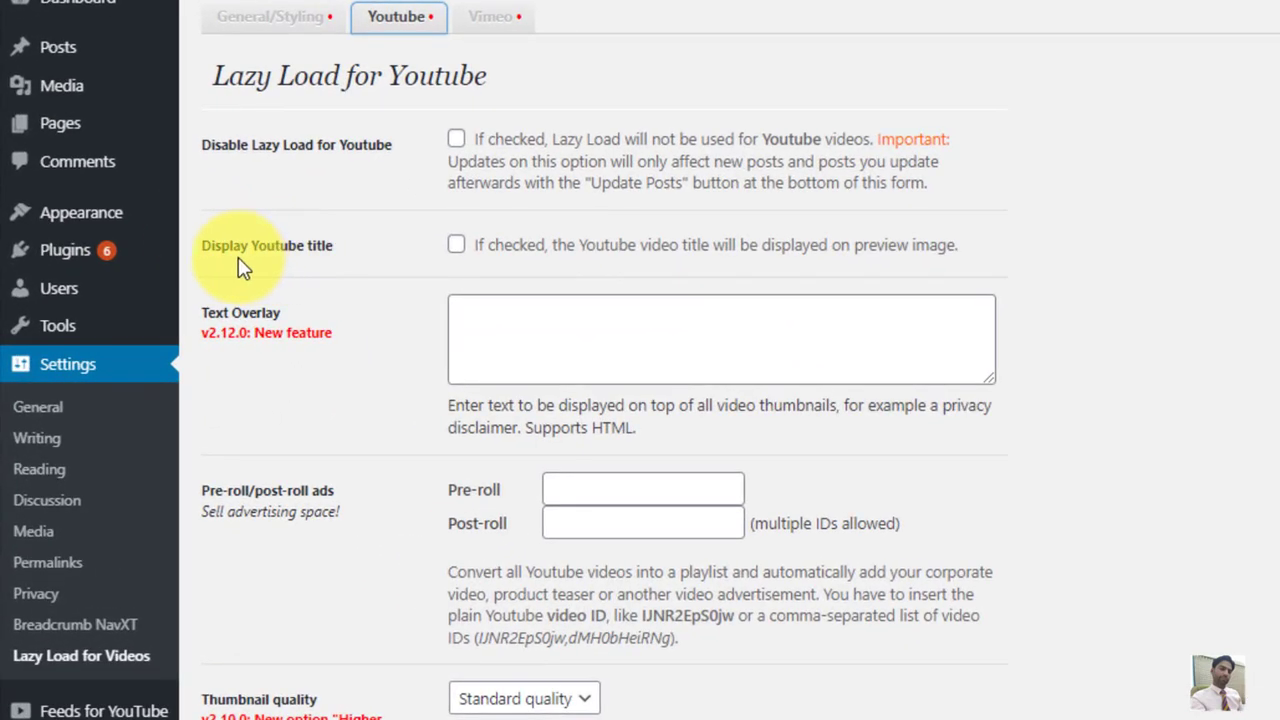
pyautogui.click(456, 247)
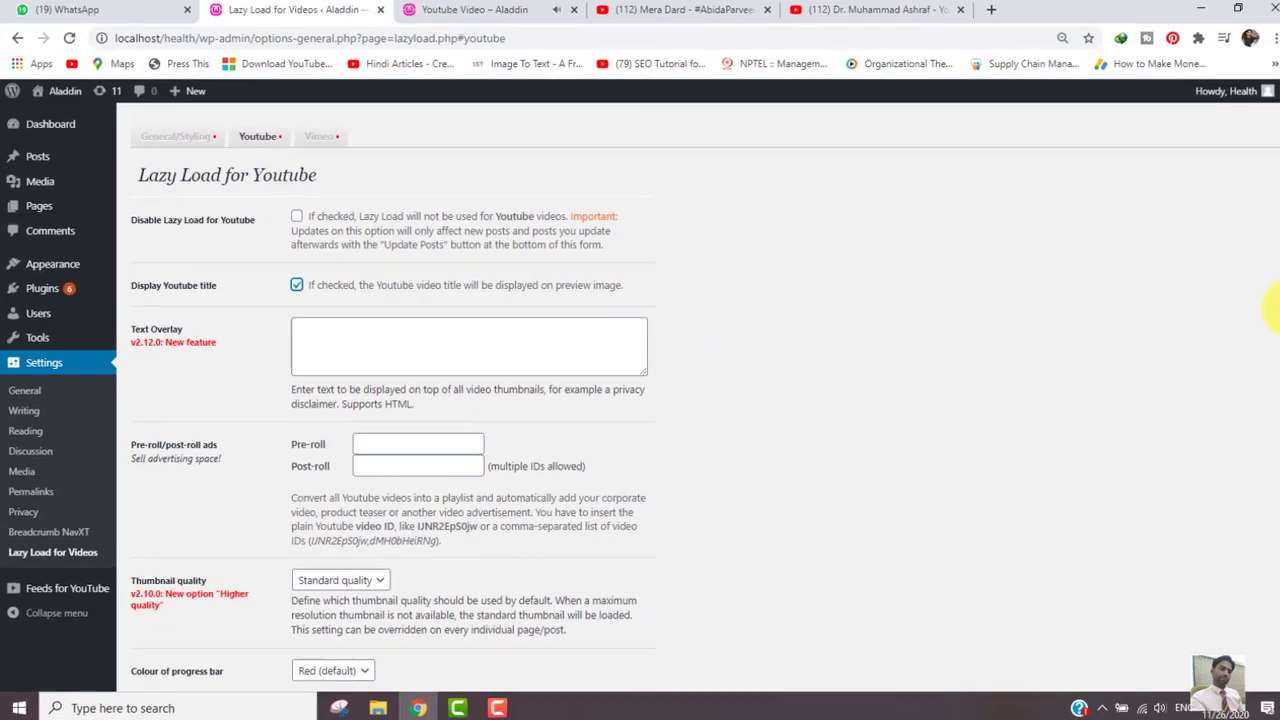
pyautogui.scroll(-4, 1268, 472)
pyautogui.click(174, 521)
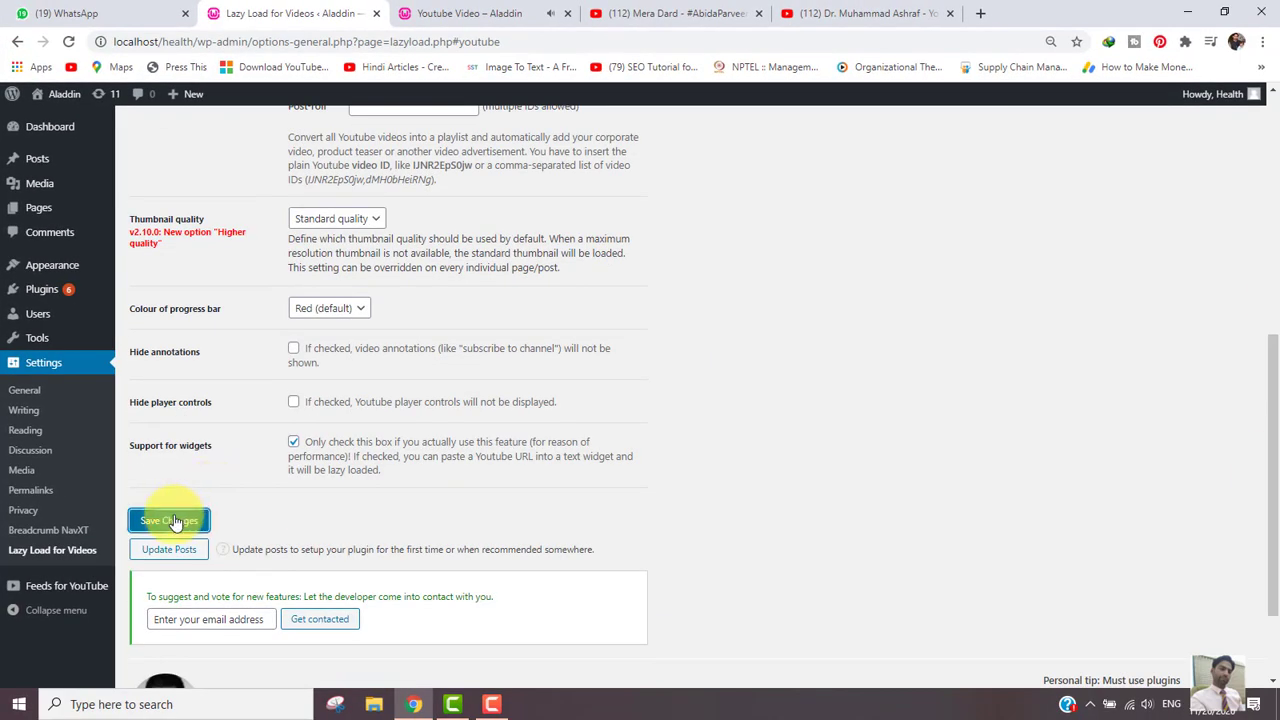
# - Reload the live Youtube Video post to check its video preview, and review the Lazy Load for Videos plugin's Youtube settings again
pyautogui.click(401, 5)
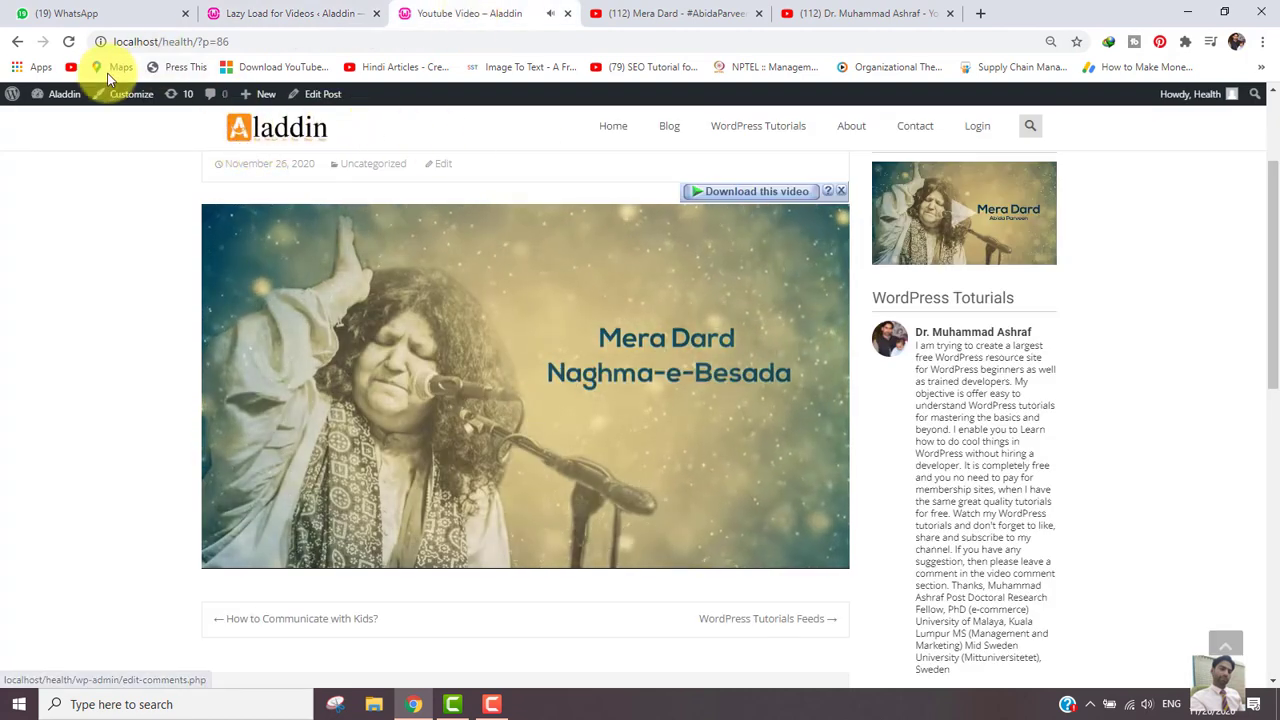
pyautogui.click(68, 41)
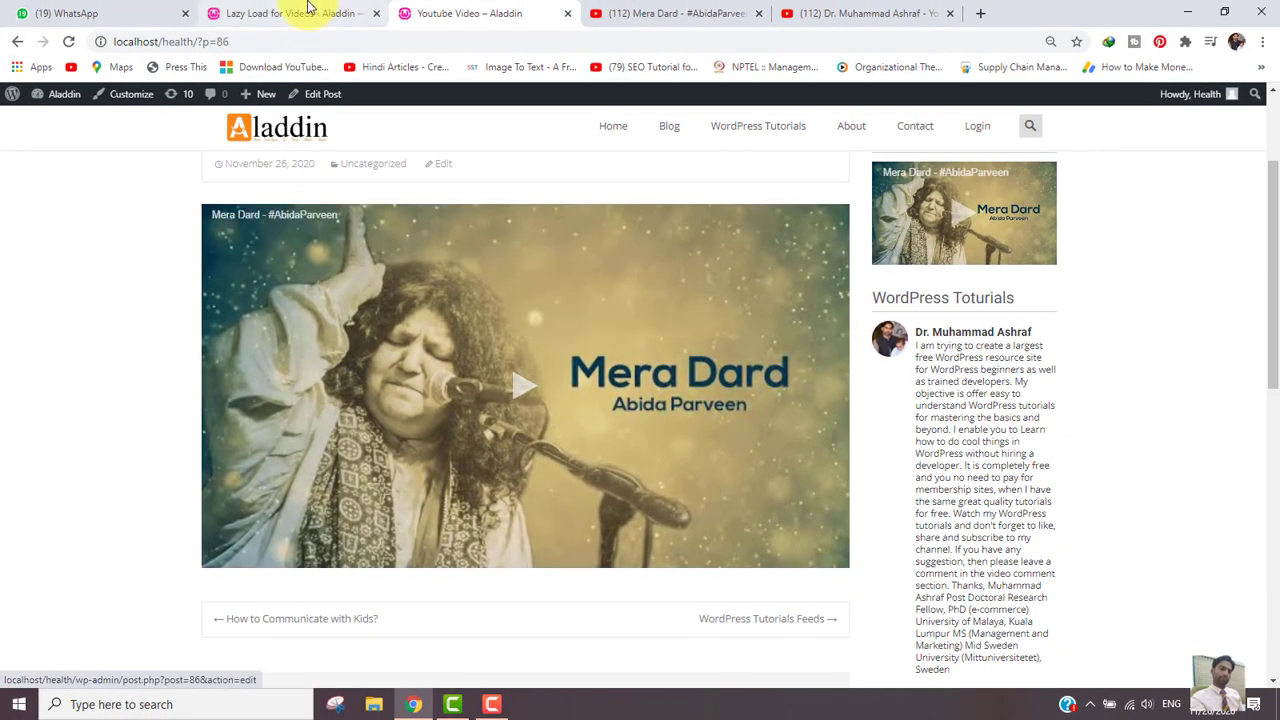
pyautogui.click(318, 2)
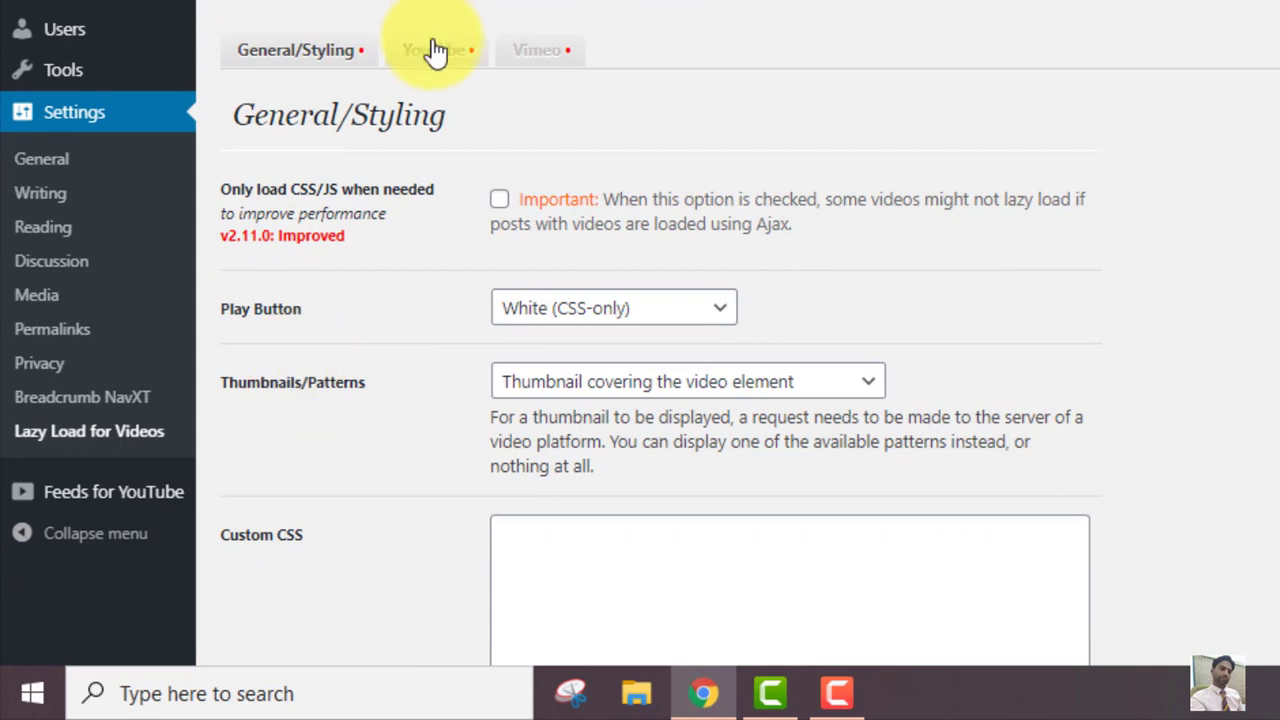
pyautogui.click(260, 330)
pyautogui.click(437, 55)
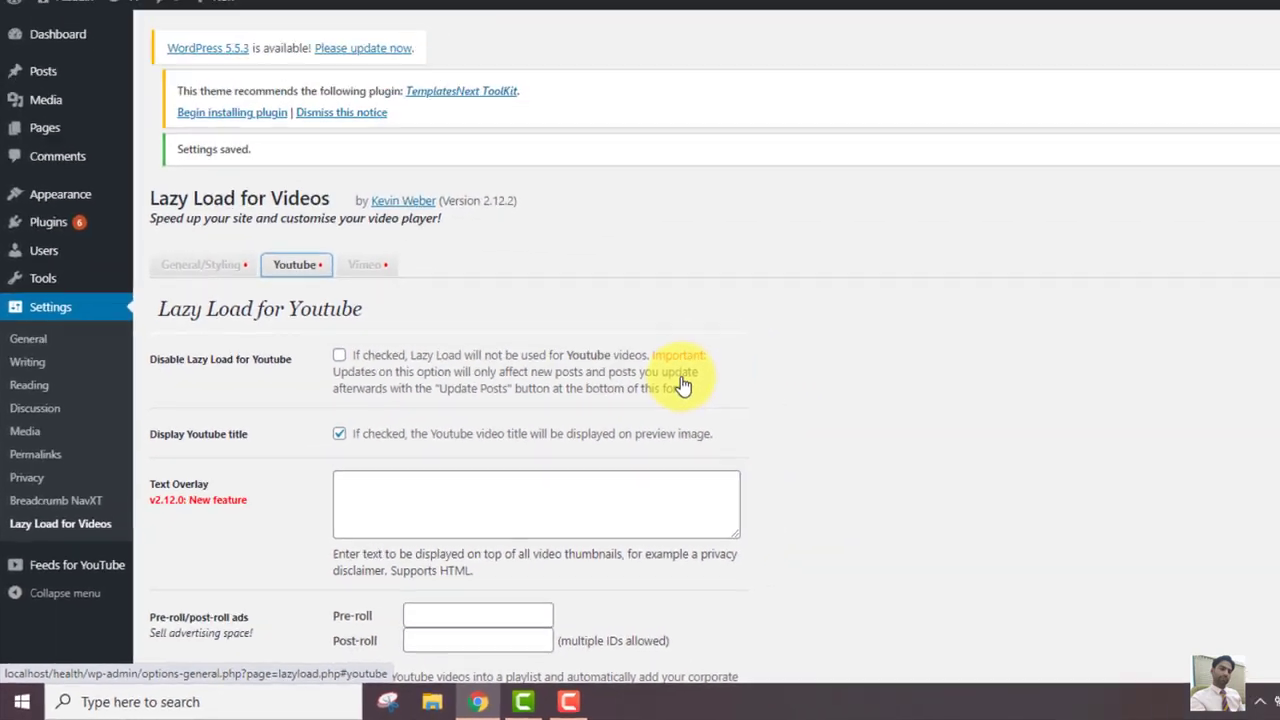
# - Return to the live site and examine the video feed and sidebar previews on the WordPress Tutorials page
pyautogui.click(440, 15)
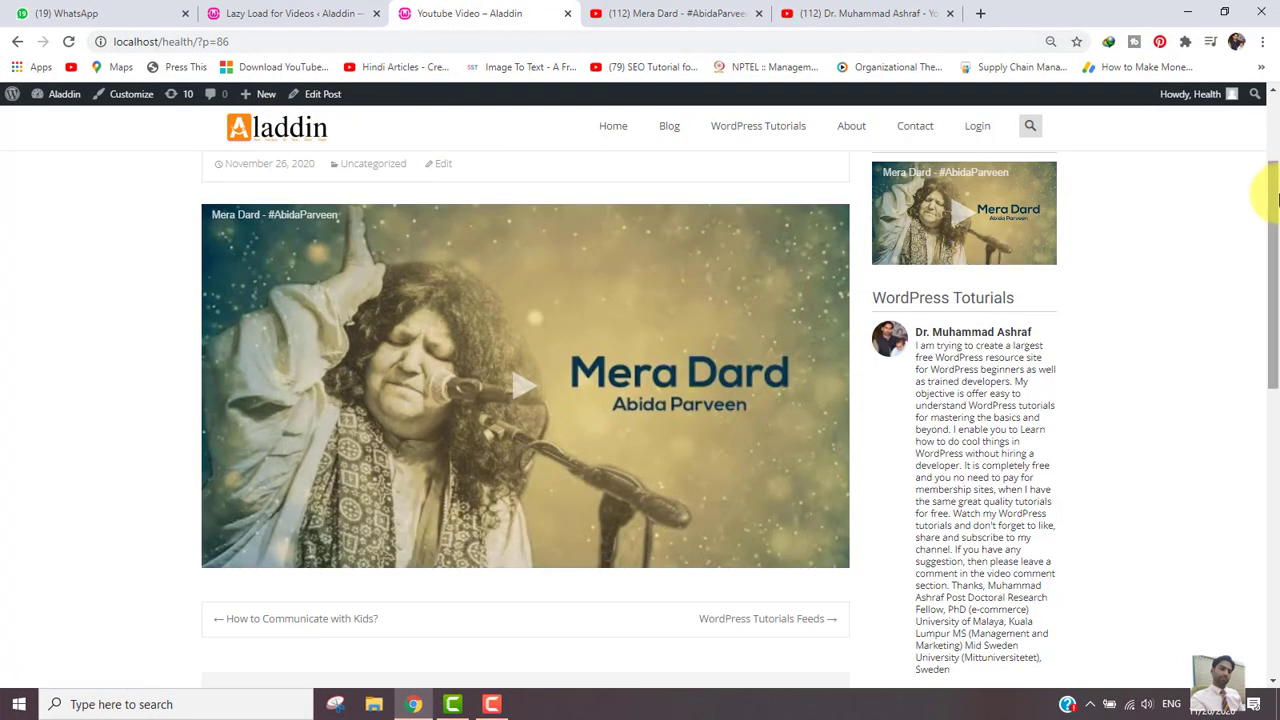
pyautogui.moveTo(1268, 200); pyautogui.dragTo(1264, 112)
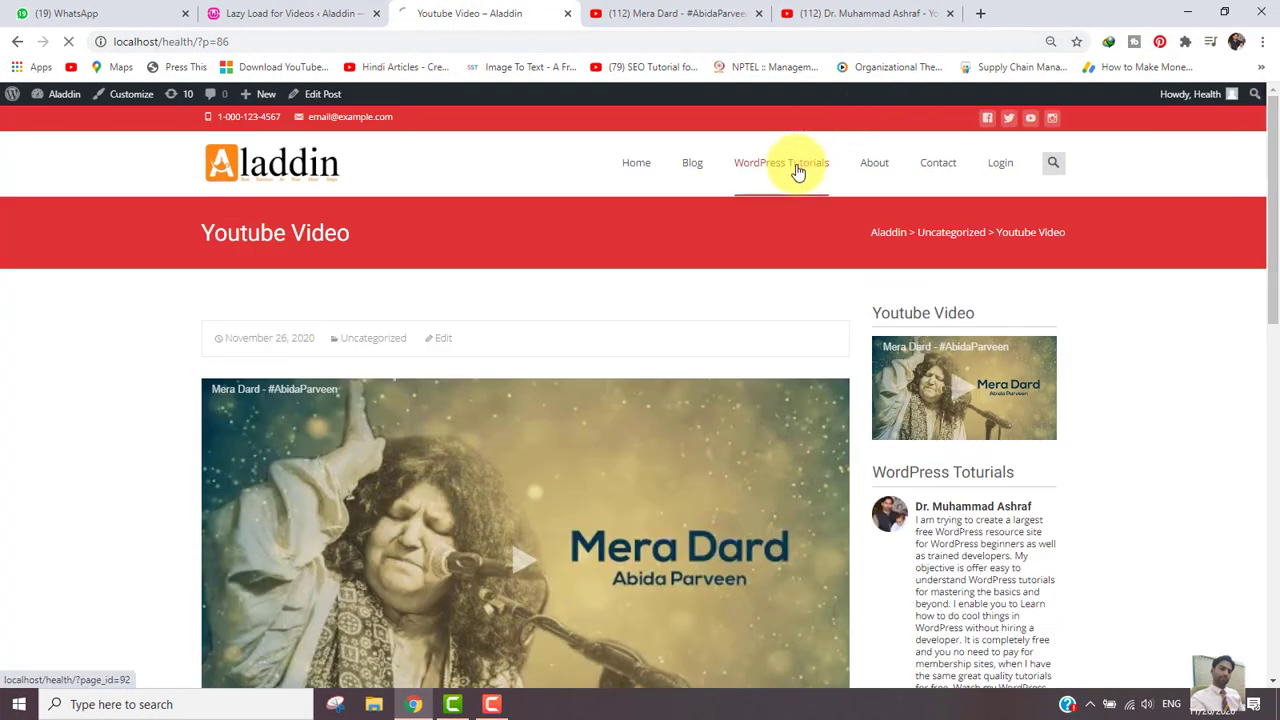
pyautogui.click(798, 170)
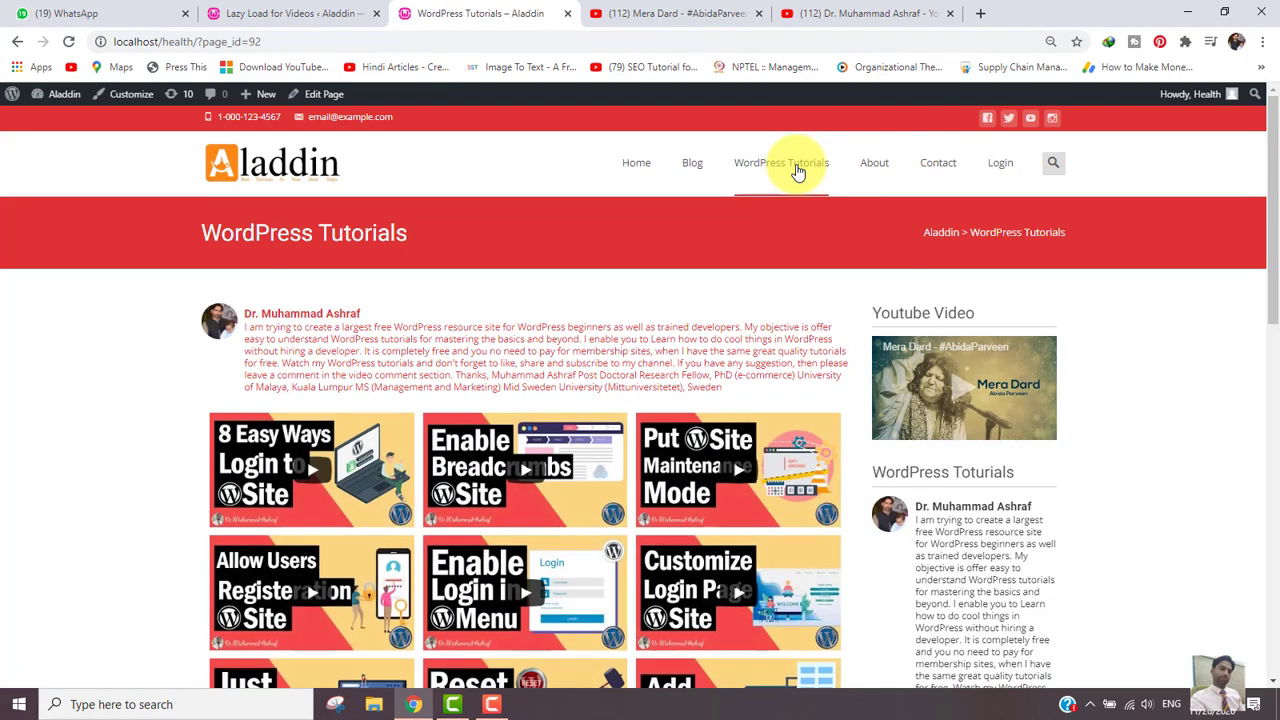
pyautogui.moveTo(1276, 178); pyautogui.dragTo(1276, 237)
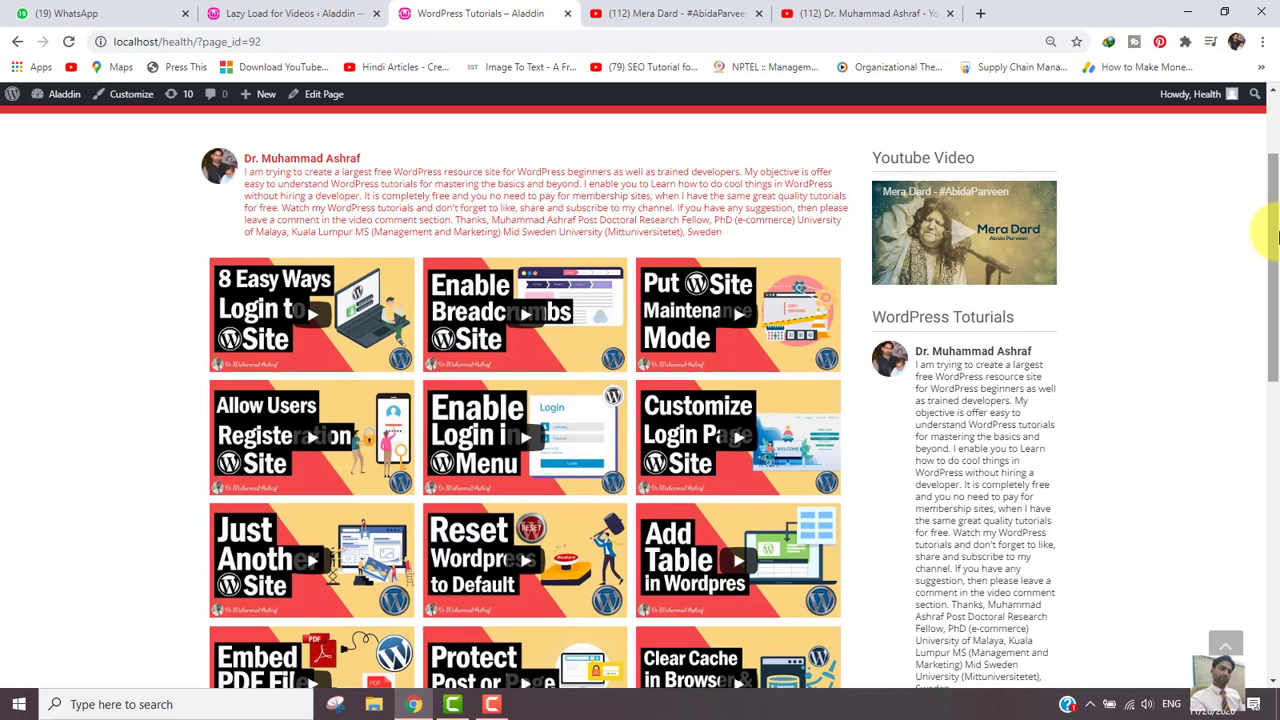
pyautogui.moveTo(1277, 237); pyautogui.dragTo(1277, 163)
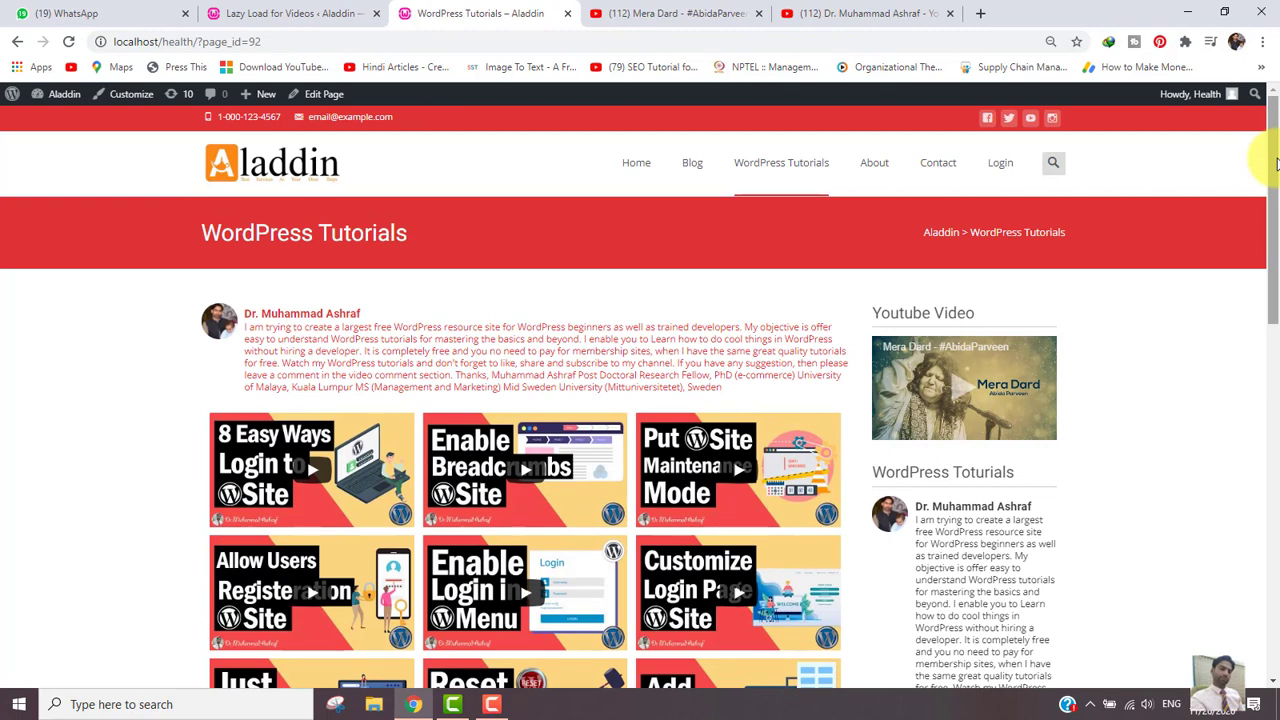
pyautogui.moveTo(1277, 163)
pyautogui.mouseDown()
pyautogui.moveTo(1266, 523)
pyautogui.moveTo(1276, 175)
pyautogui.mouseUp()
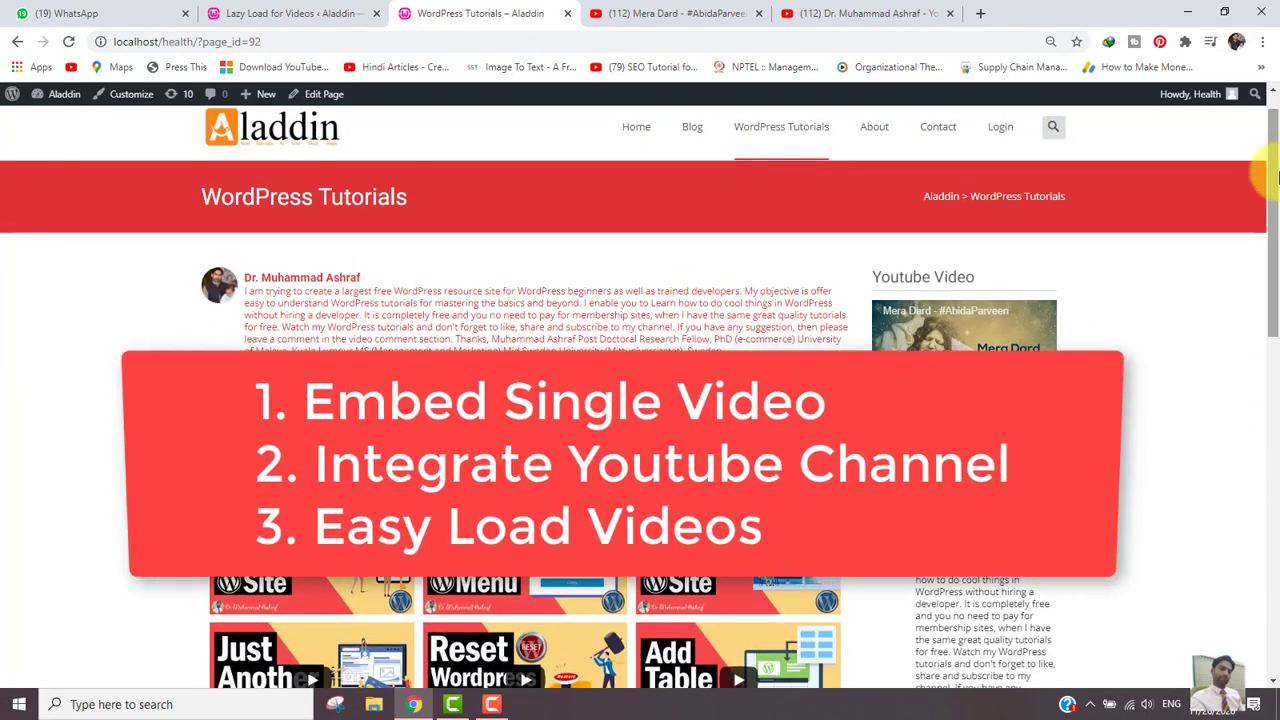